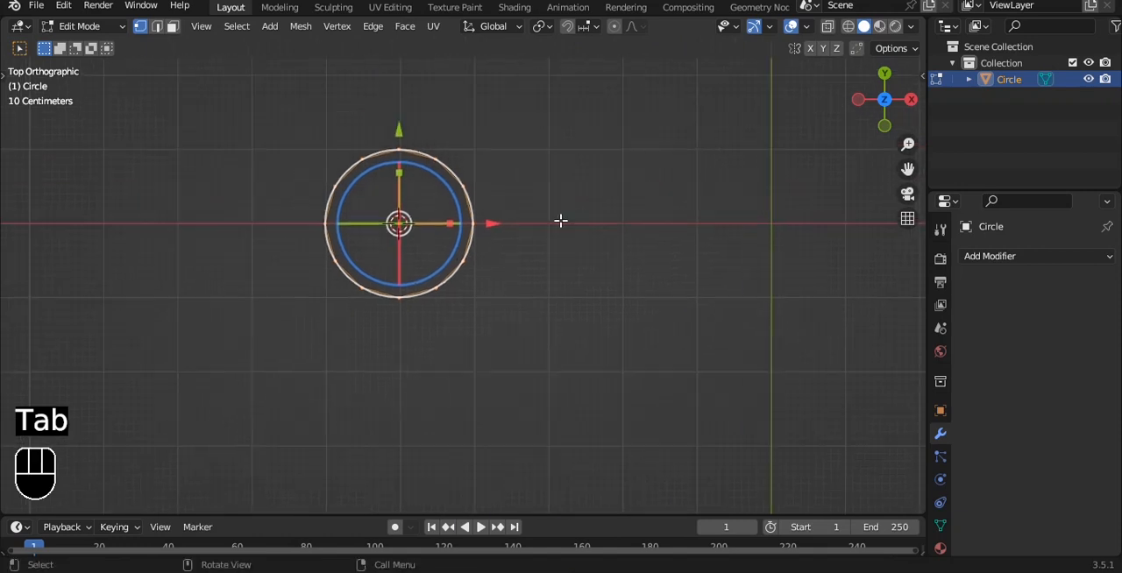
- Extrude the circle's edge loop inward, scaled to about 0.757, to form a flat ring
key("e")
key("s")
left_click(537, 228)
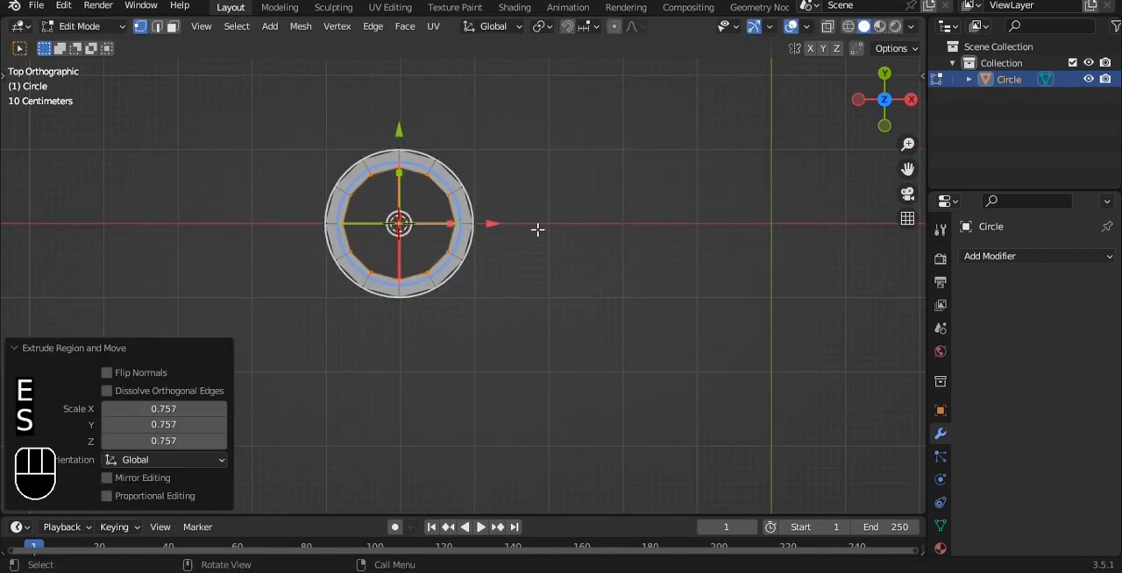
- Select the ring's outer edge loop, then add a Subdivision Surface modifier to the object in front view
left_click_drag(308, 131, 535, 334)
key("grave")
left_click(575, 198)
key("Tab")
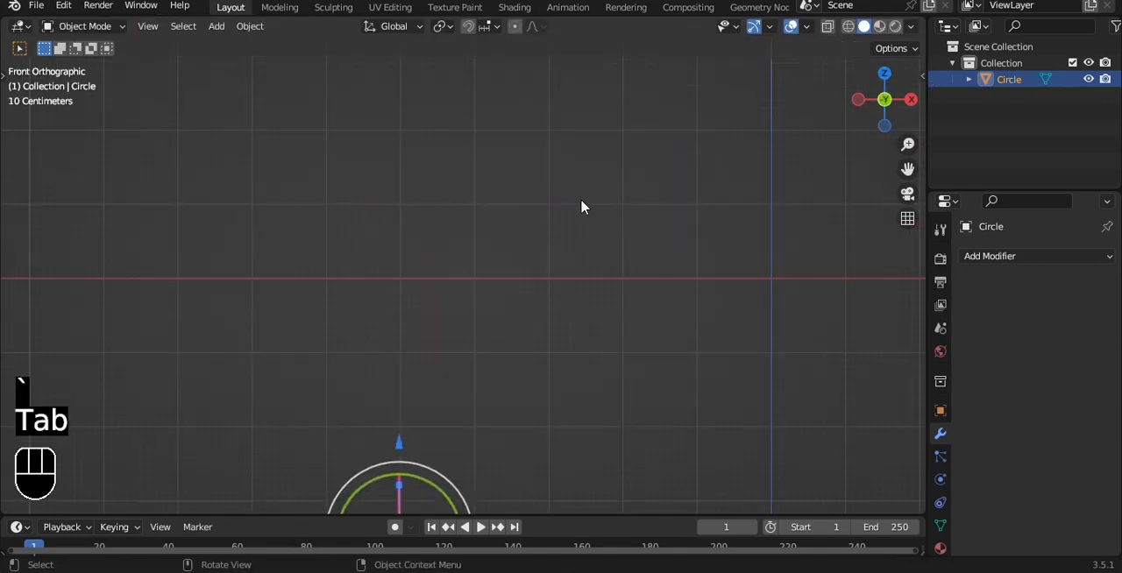
scroll(581, 208, "down", 4)
middle_click_drag(583, 353, 590, 270, "shift")
left_click(989, 256)
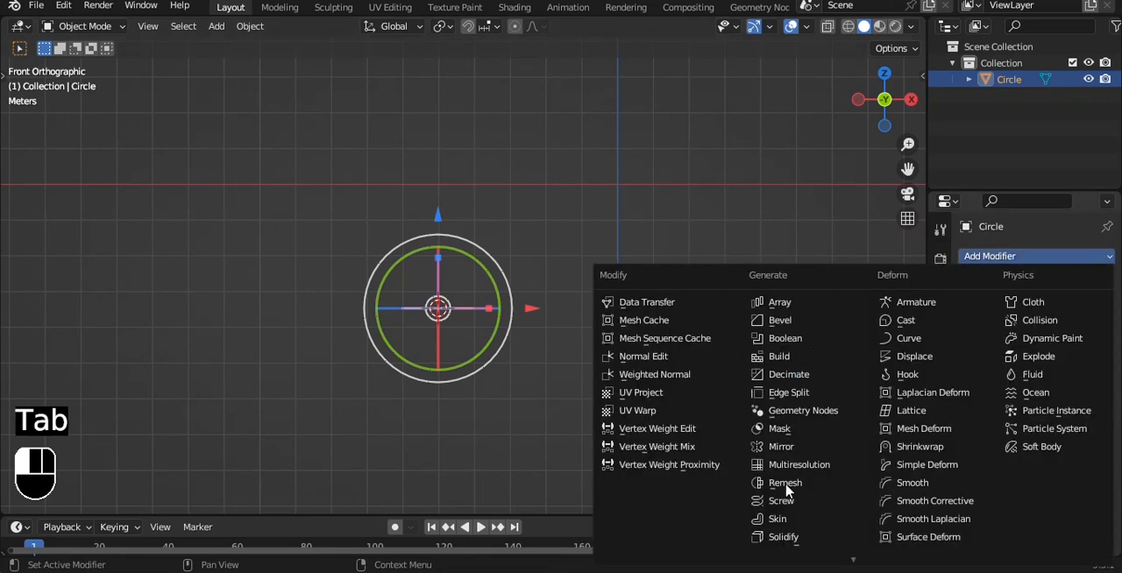
scroll(789, 491, "down", 4)
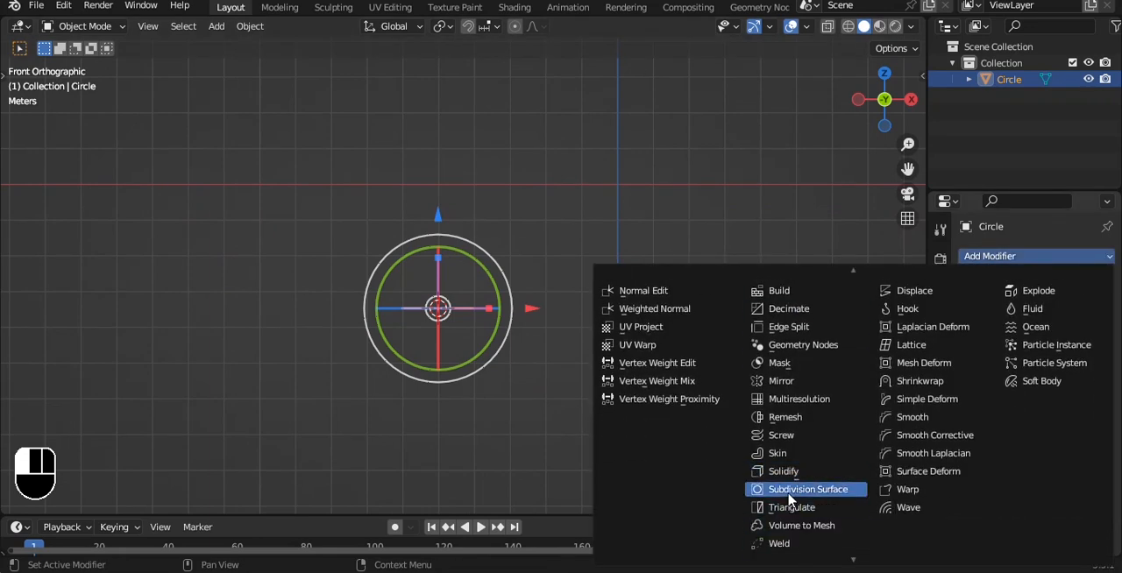
left_click(789, 489)
- Extrude the outer edge loop down along Z by about 0.46 m and scale it to 1.189
middle_click_drag(596, 313, 582, 180, "shift")
key("Tab")
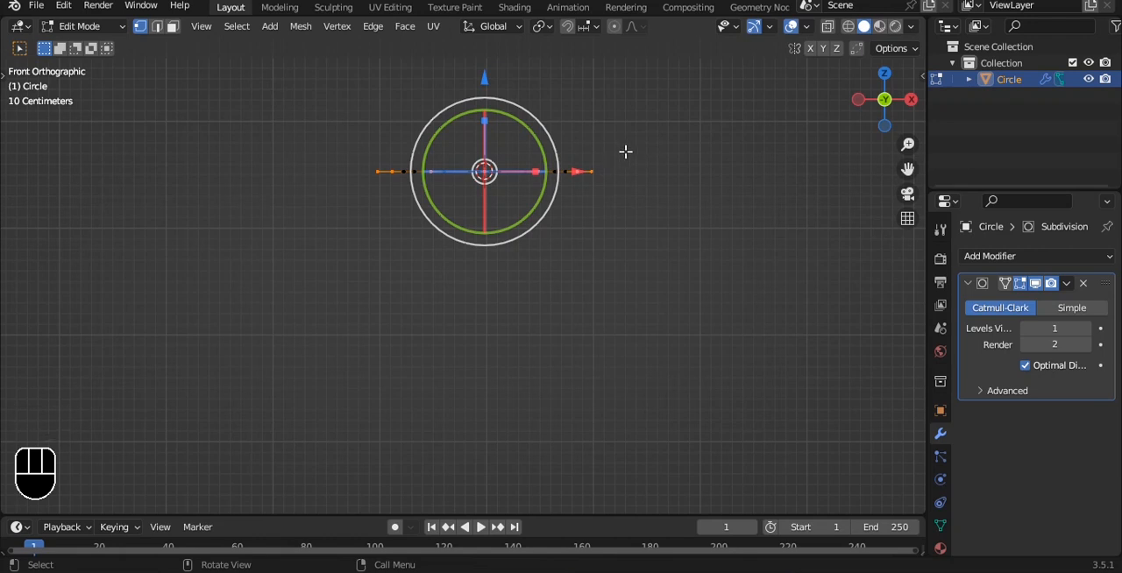
key("e")
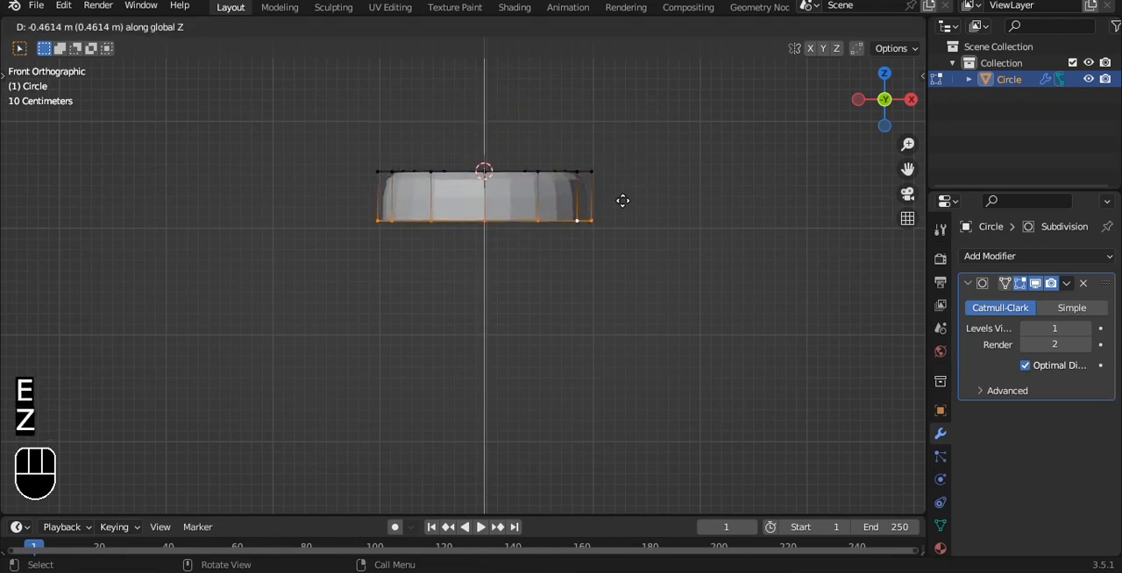
left_click(622, 201)
key("s")
left_click(651, 210)
- Extrude the lower edge loop down along Z again and scale it inward to start tapering the cup
key("e")
key("z")
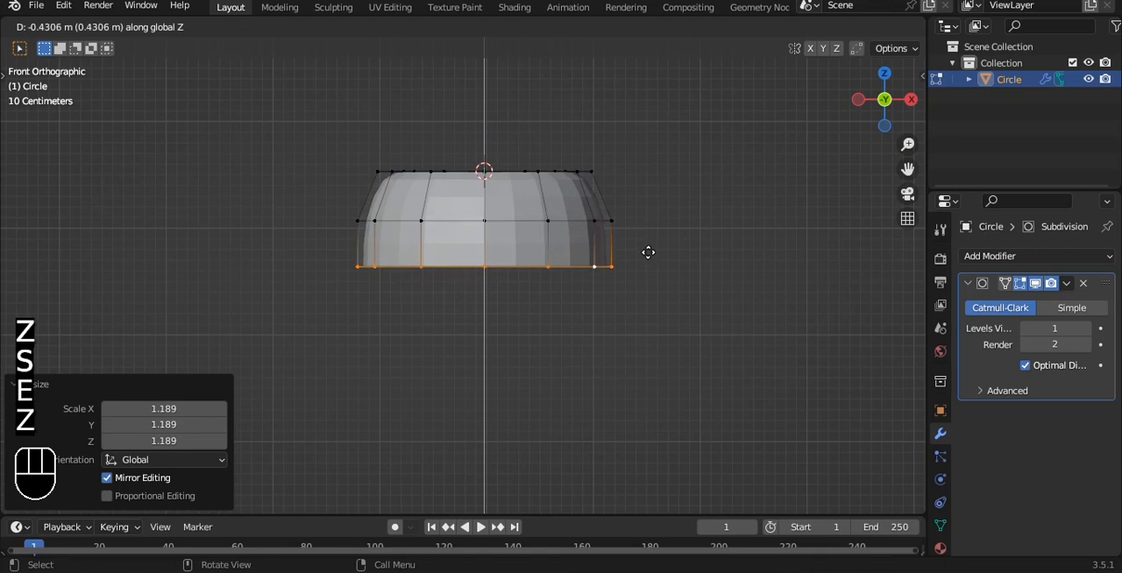
left_click(648, 261)
key("s")
left_click(609, 277)
- Extrude the bottom loop about 0.354 m down, scale it to about 0.65, and raise it slightly to form the neck
middle_click_drag(609, 277, 629, 203, "shift")
key("e")
key("z")
left_click(627, 245)
key("s")
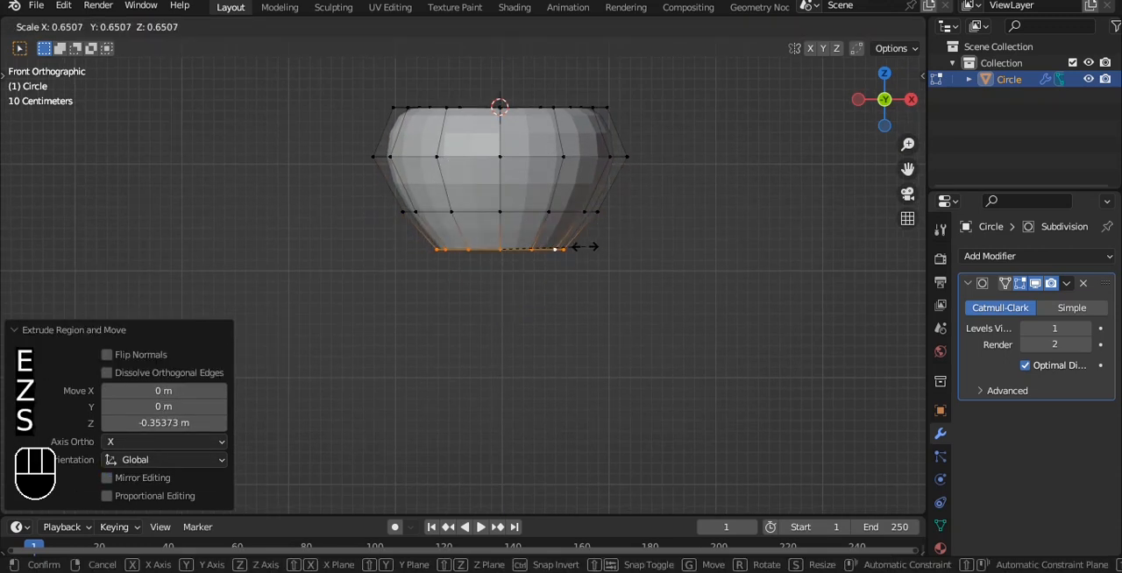
left_click(514, 177)
left_click_drag(501, 151, 498, 131)
- Apply auto smooth shading to the cup object in Object Mode
middle_click_drag(499, 131, 526, 116, "shift")
key("Tab")
right_click(597, 127)
left_click(597, 129)
- Extrude the neck loop about 0.489 m straight down and shift it slightly toward negative X
key("Tab")
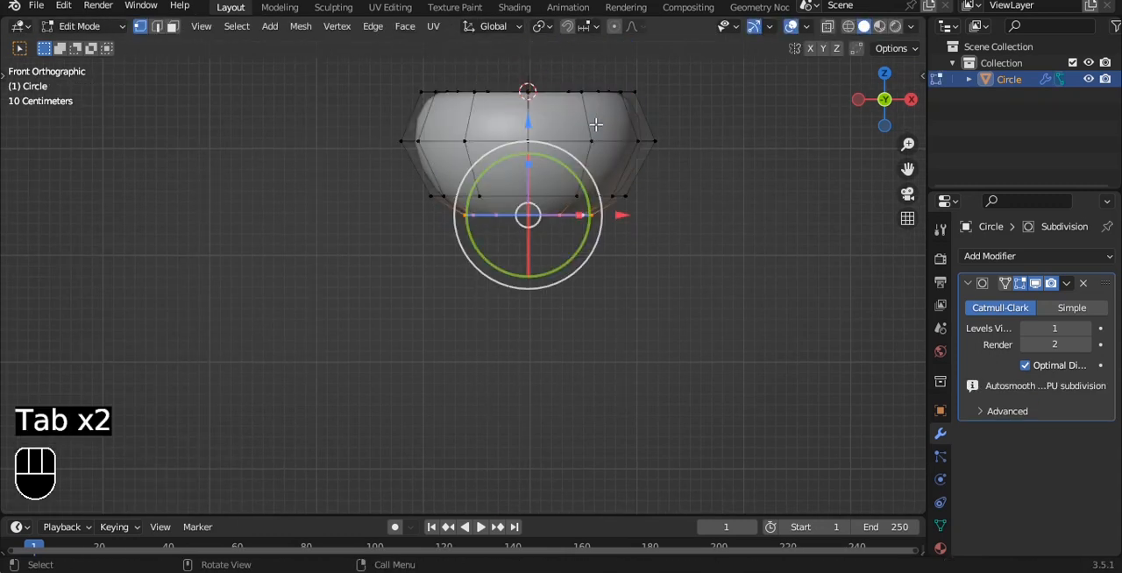
scroll(595, 126, "down", 1)
key("e")
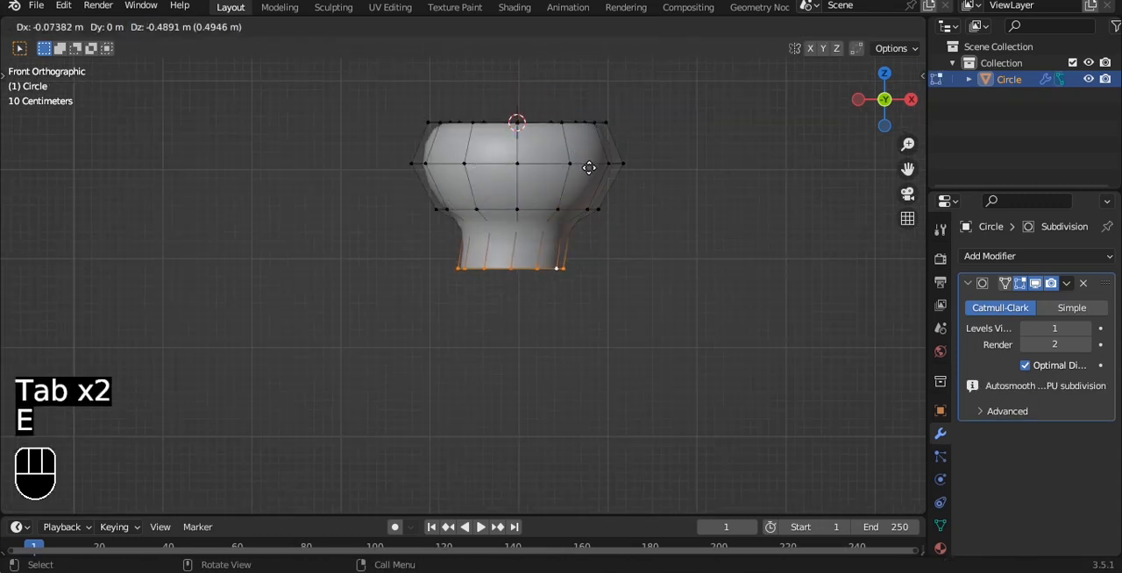
key("z")
left_click(587, 167)
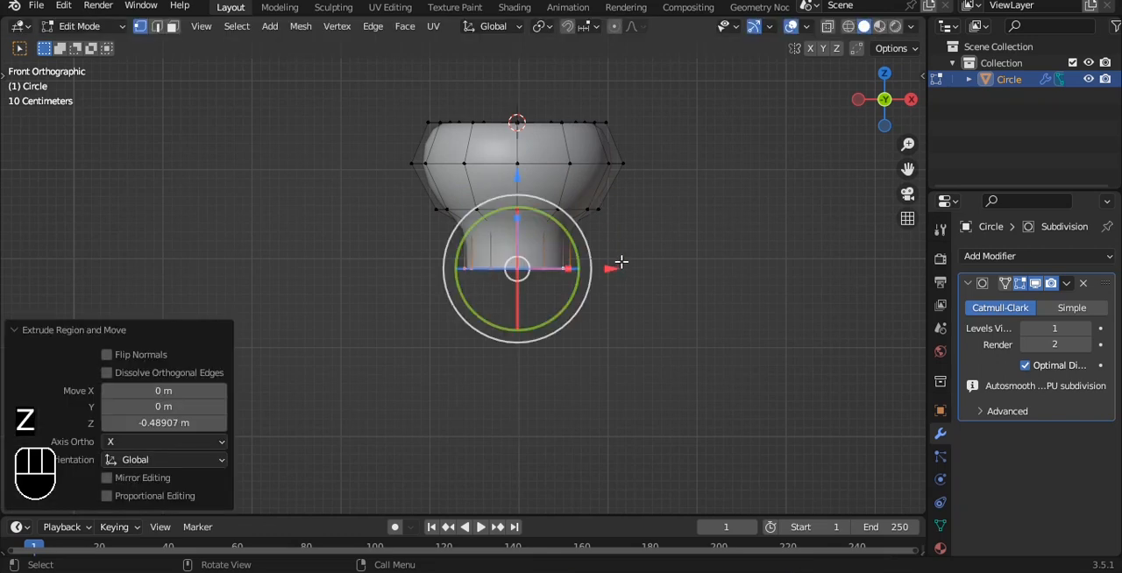
left_click_drag(620, 265, 610, 264)
- Extrude two more tube segments from the neck, one diagonally down toward negative X and one roughly horizontal
right_click(399, 354, "ctrl")
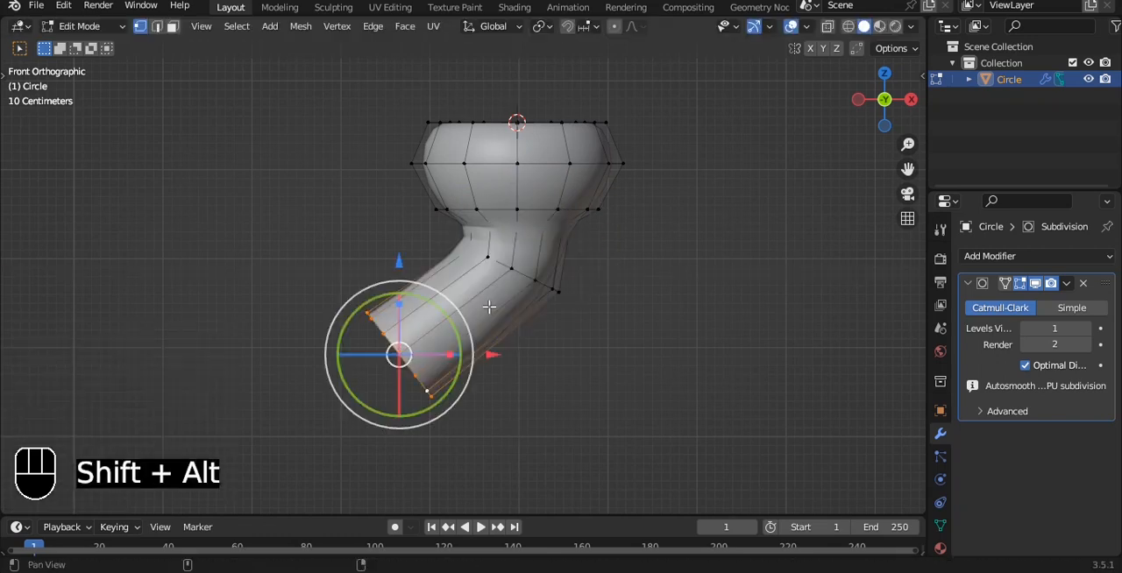
middle_click_drag(489, 306, 499, 277, "shift")
right_click(340, 295, "ctrl")
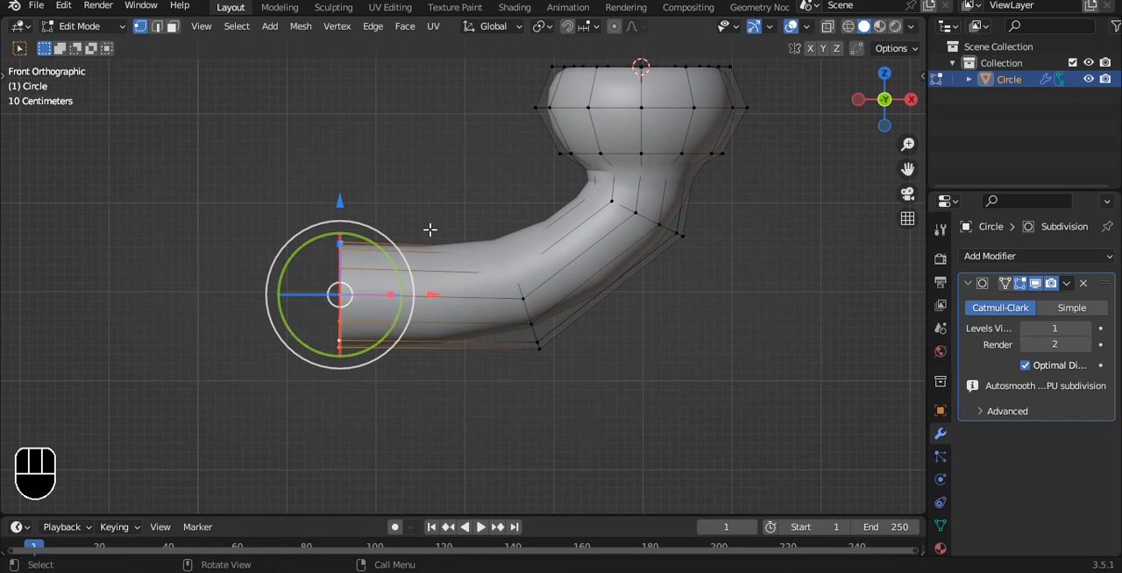
- Flatten the tube's open end loop by scaling it to 0 along X
key("s")
key("z")
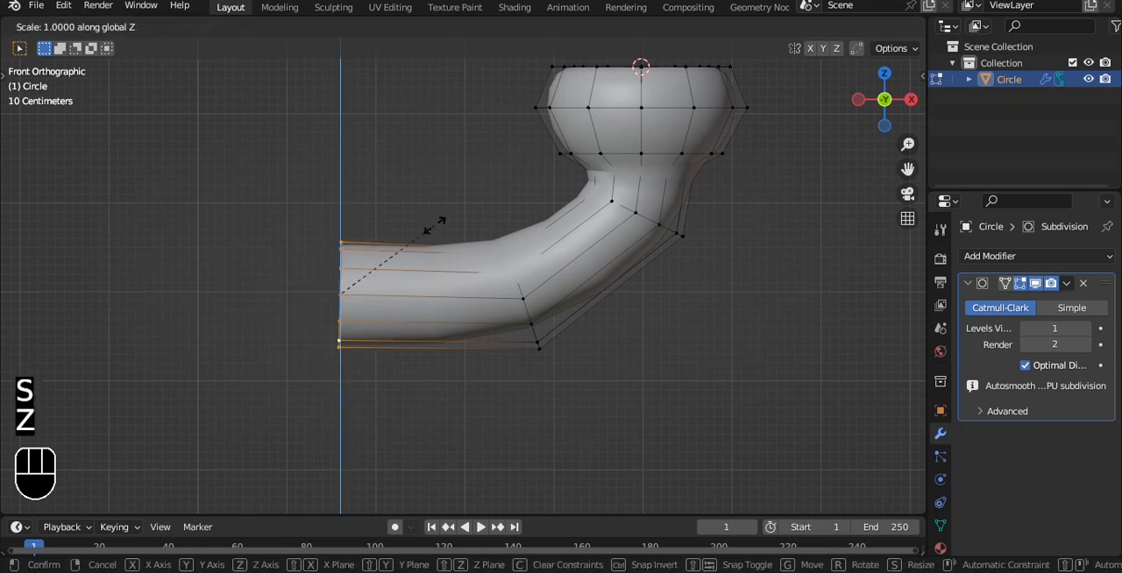
key("x")
key("0")
left_click(434, 226)
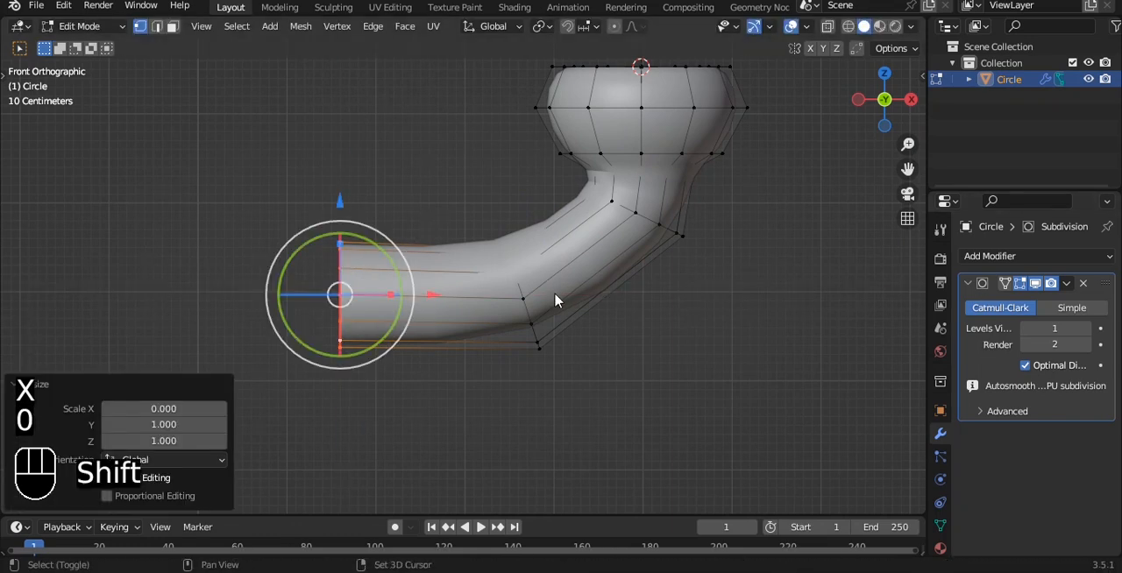
- Snap the 3D cursor to the flattened end loop and set the object's origin to the 3D cursor
key("shift+s")
left_click(539, 392)
key("Tab")
key("q")
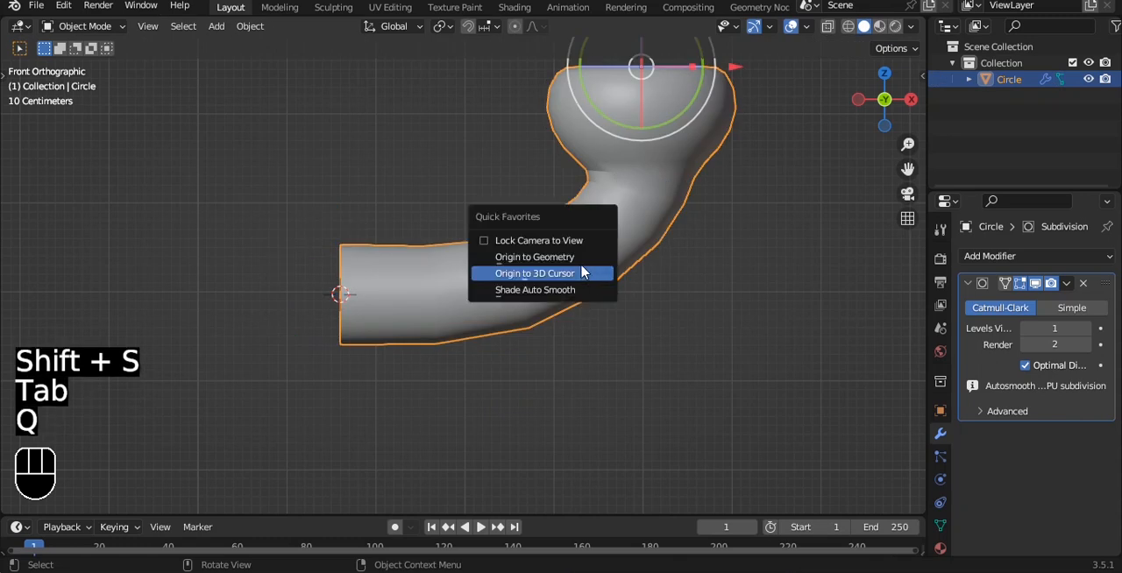
left_click(582, 275)
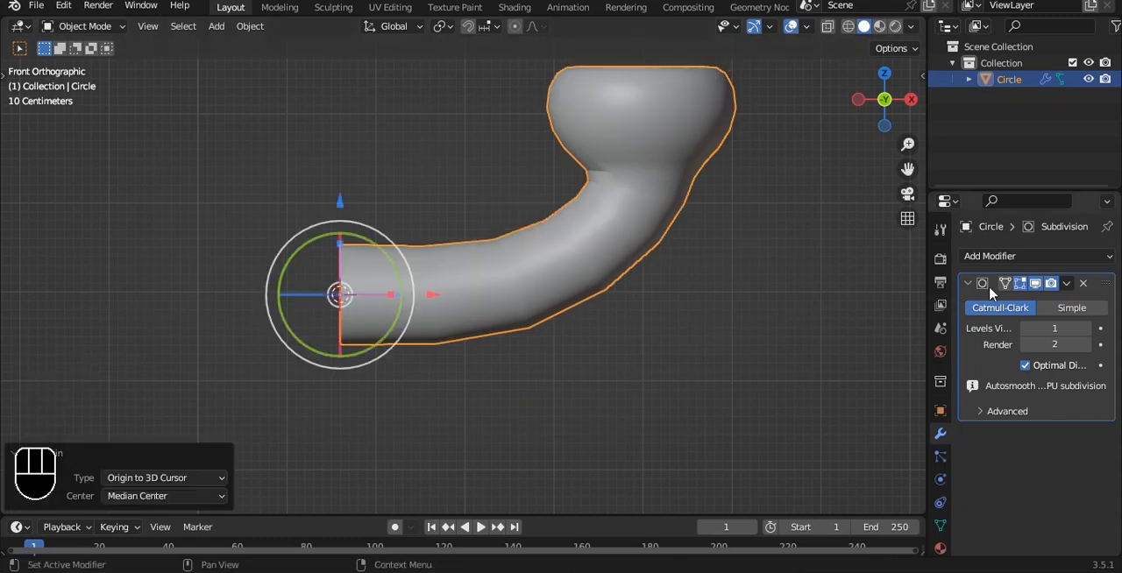
- Add a Mirror modifier on the X axis with Clipping enabled
left_click(1008, 258)
left_click(782, 448)
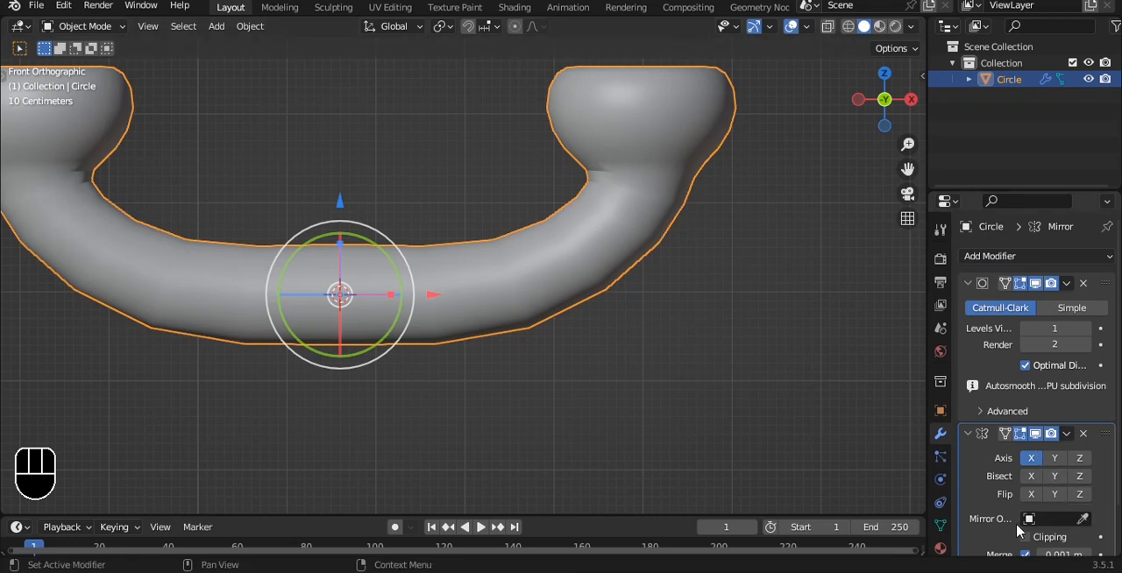
scroll(696, 240, "down", 2)
scroll(608, 280, "up", 4)
left_click_drag(696, 240, 571, 233, "alt+shift")
- Set the Subdivision viewport level to 3 and move the Mirror modifier above it in the stack
key("Tab")
key("alt+z")
key("alt+z")
key("Tab")
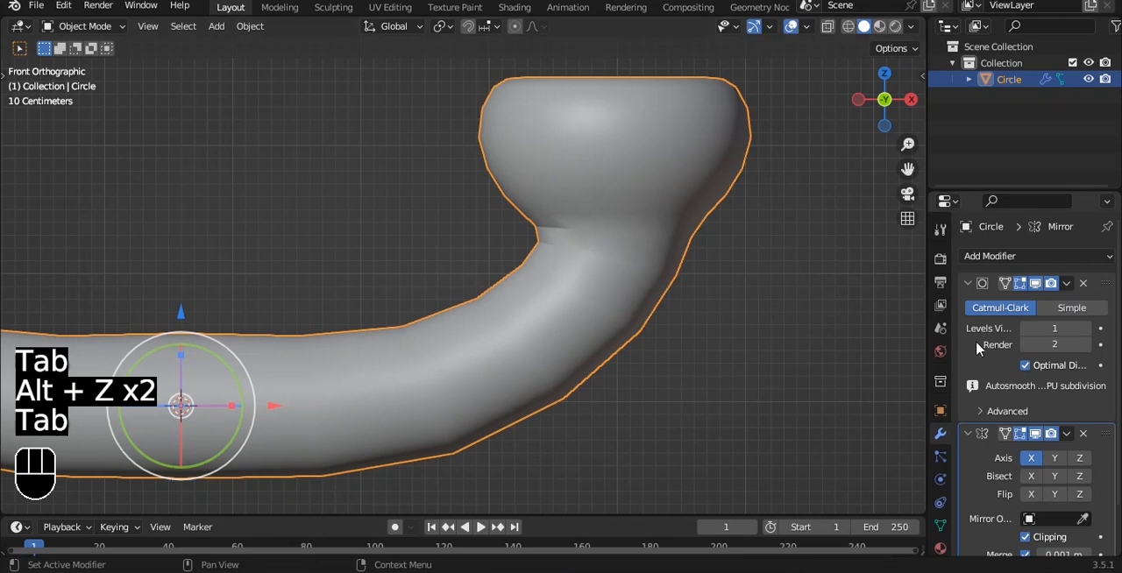
left_click(1085, 328)
left_click(1085, 329)
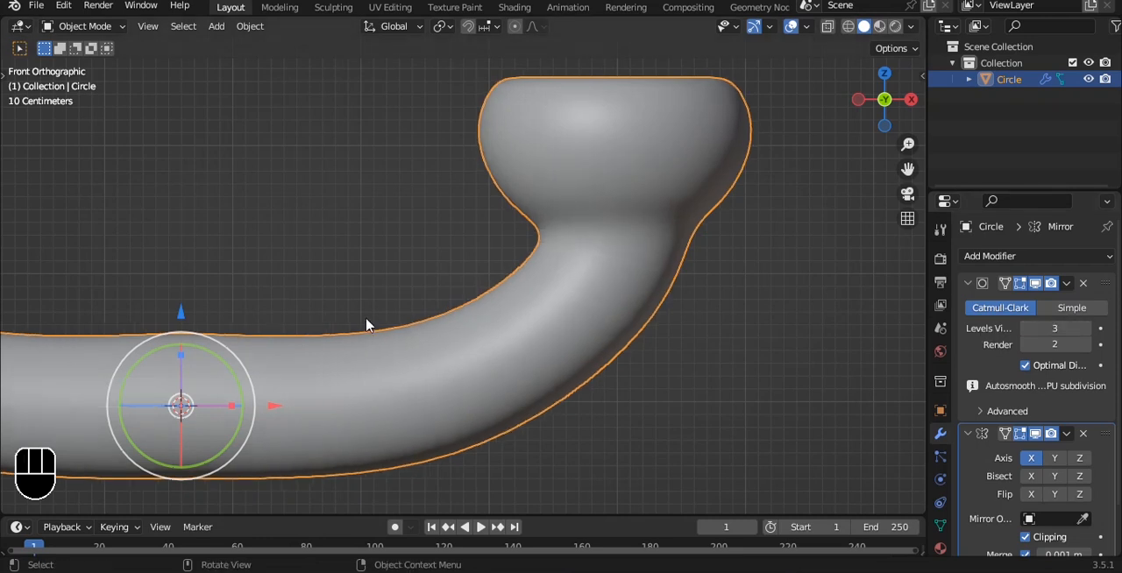
left_click(1067, 434)
left_click(1008, 501)
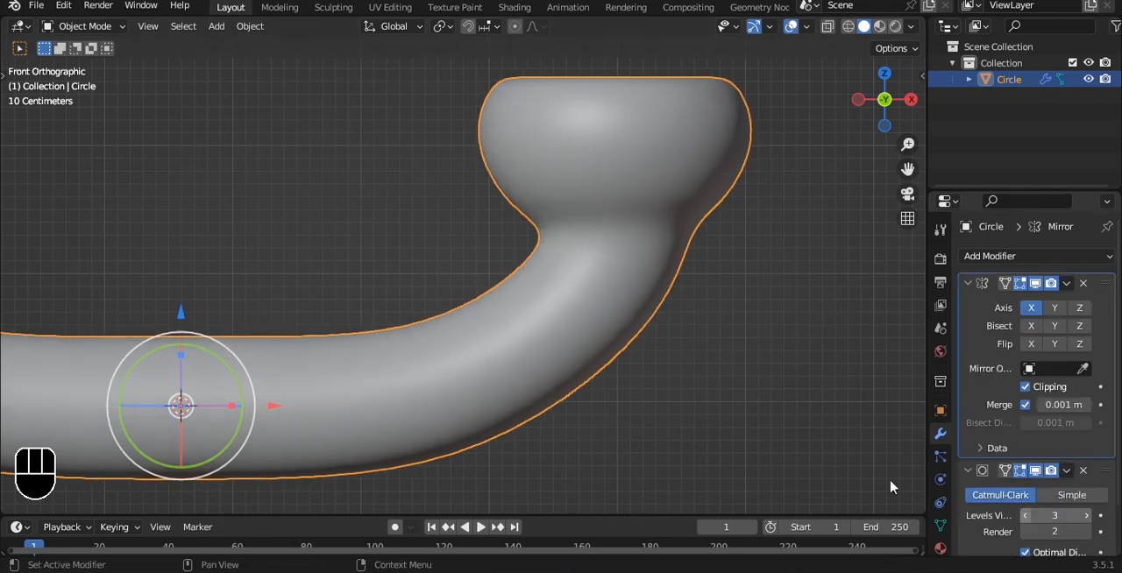
- Turn on X-ray and move the edge loop at the mirror seam slightly down along Z
left_click_drag(366, 320, 517, 254, "alt+shift")
key("Tab")
key("alt+z")
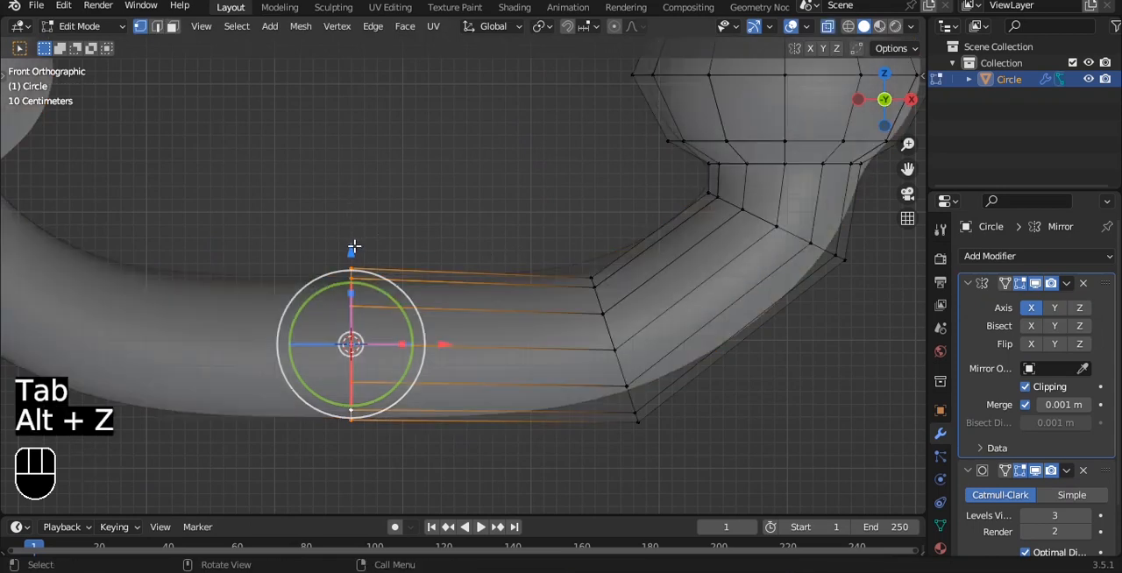
left_click_drag(353, 251, 353, 270)
key("Tab")
scroll(631, 212, "down", 3)
middle_click_drag(635, 149, 535, 205, "shift")
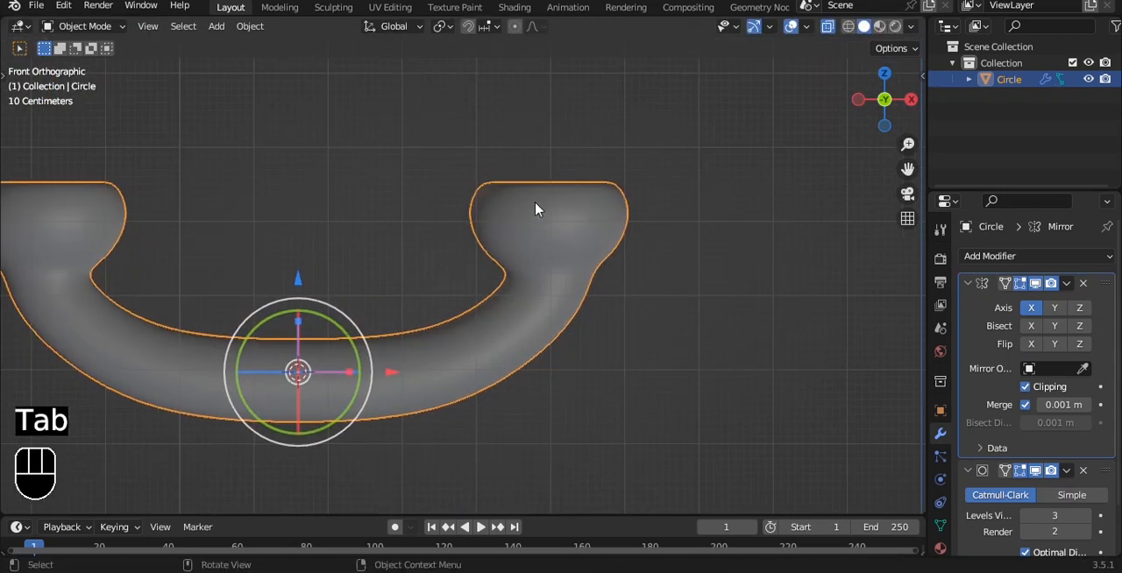
- Move the tube's edge loop just below the neck by about -0.11 m in both X and Z
key("Tab")
left_click_drag(346, 106, 613, 235)
left_click_drag(492, 283, 626, 361)
scroll(616, 292, "up", 2)
key("g")
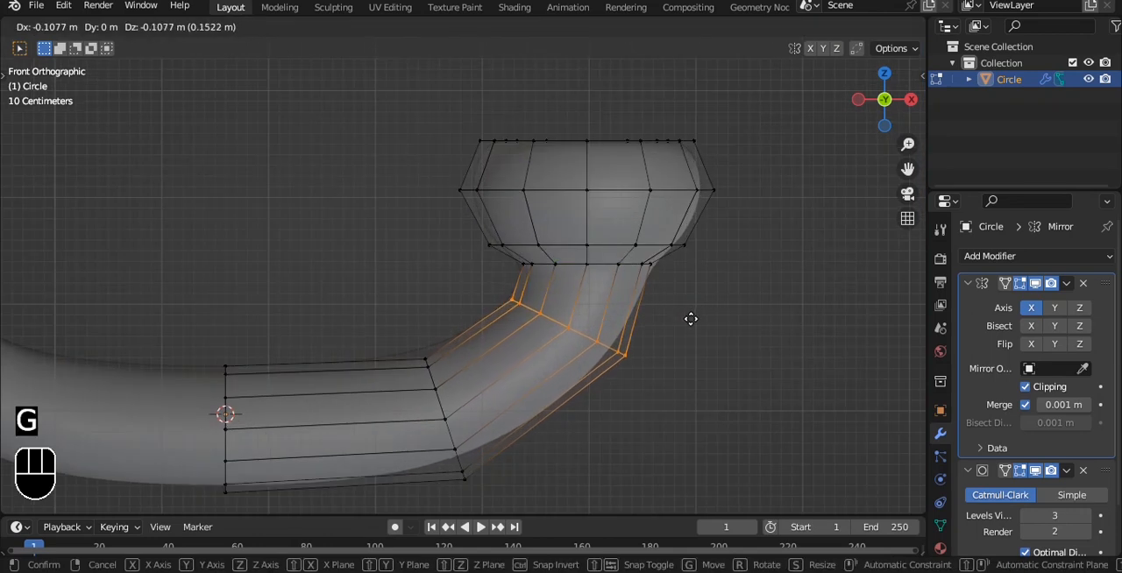
left_click(689, 320)
key("Tab")
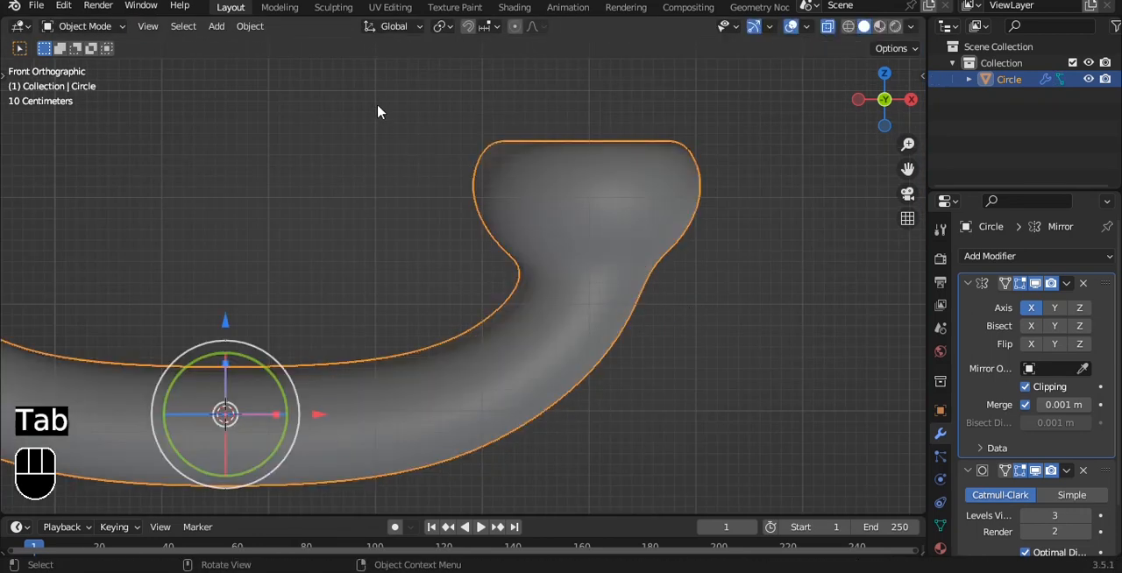
- Select all edge loops of the cup and neck and scale them up by about 1.3
key("Tab")
left_click_drag(369, 71, 775, 282)
key("s")
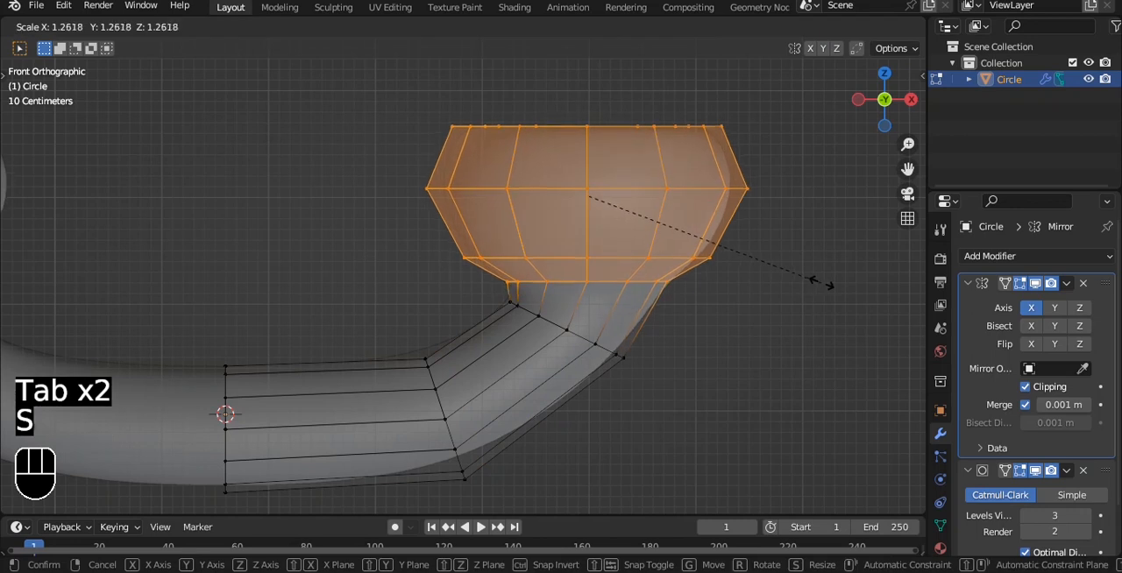
left_click(837, 290)
key("Tab")
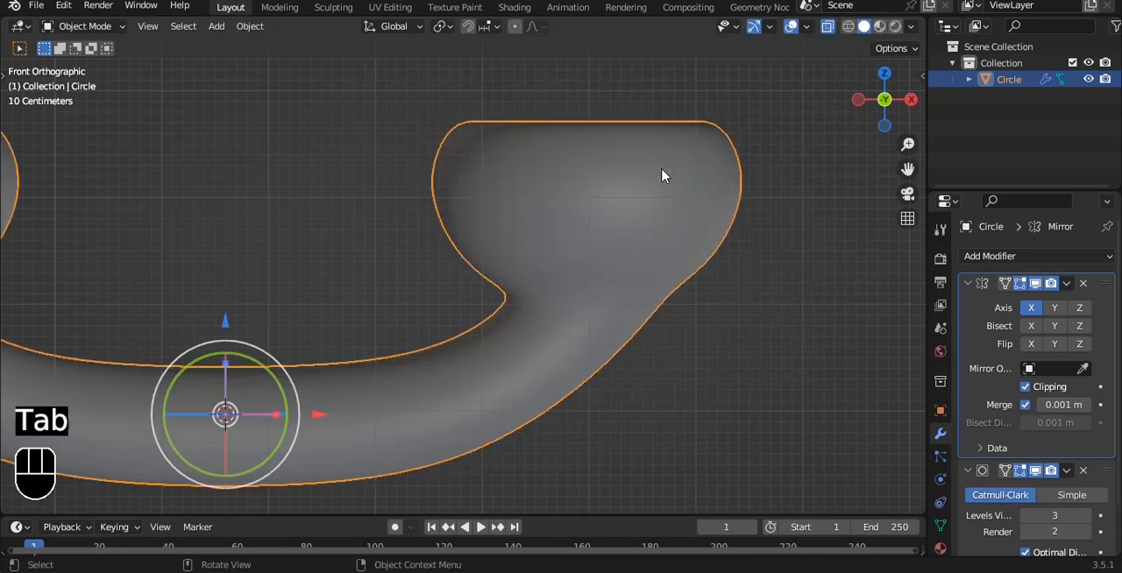
- Move the selected cup section slightly up along Z and about 0.055 m along X
scroll(662, 176, "down", 2)
key("Tab")
left_click_drag(557, 131, 551, 111)
mouse_move(646, 219)
left_mouse_down()
mouse_move(658, 216)
mouse_move(653, 225)
left_mouse_up()
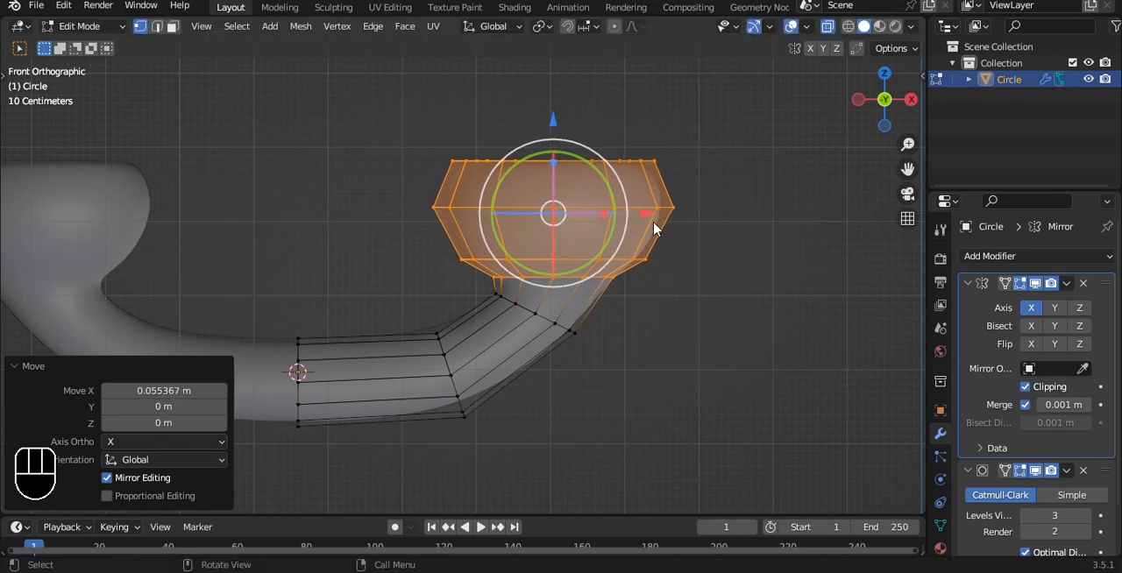
key("Tab")
- Scale the edge loop at the tube's lower bend to 1.039
scroll(643, 298, "up", 2)
middle_click_drag(643, 298, 601, 195, "shift")
key("Tab")
left_click_drag(376, 213, 478, 399)
key("s")
left_click(602, 339)
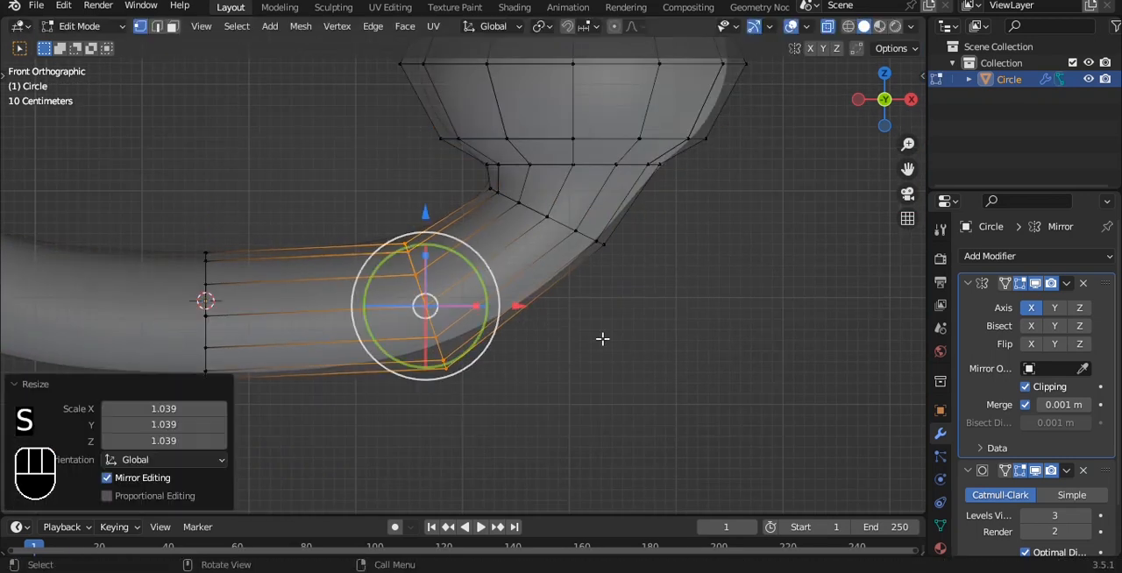
- Scale the edge loop at the mirror seam to adjust the handle's thickness in the middle
left_click_drag(185, 308, 254, 421)
key("s")
left_click(472, 345)
key("Tab")
scroll(475, 328, "down", 3)
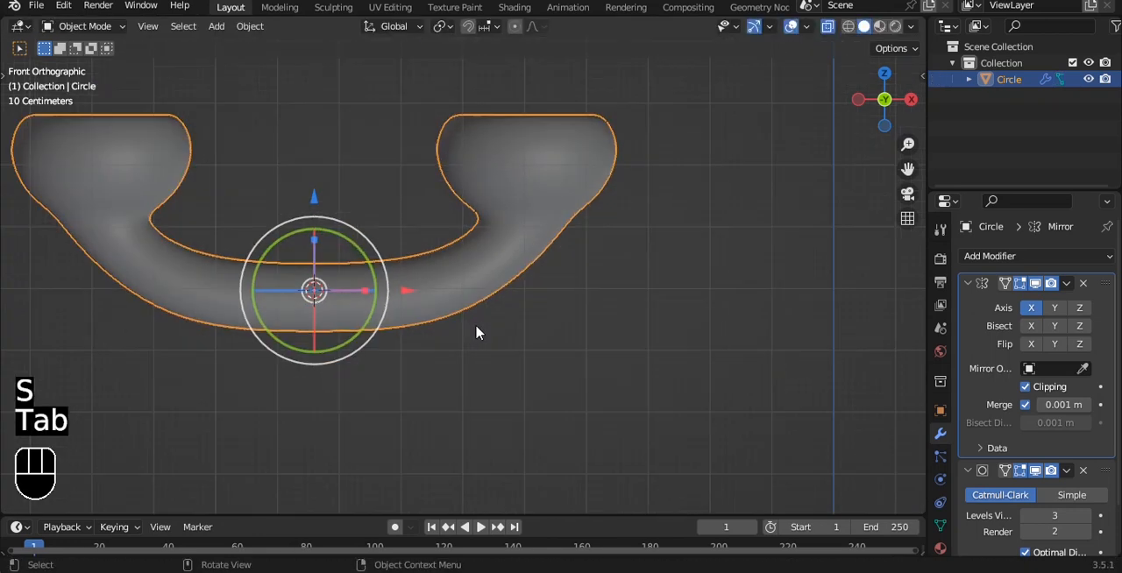
left_click(530, 345)
- Move the lower bend's edge loop by about -0.055 m in X and 0.083 m in Z
scroll(526, 240, "up", 4)
middle_click_drag(518, 233, 606, 218, "shift")
key("Tab")
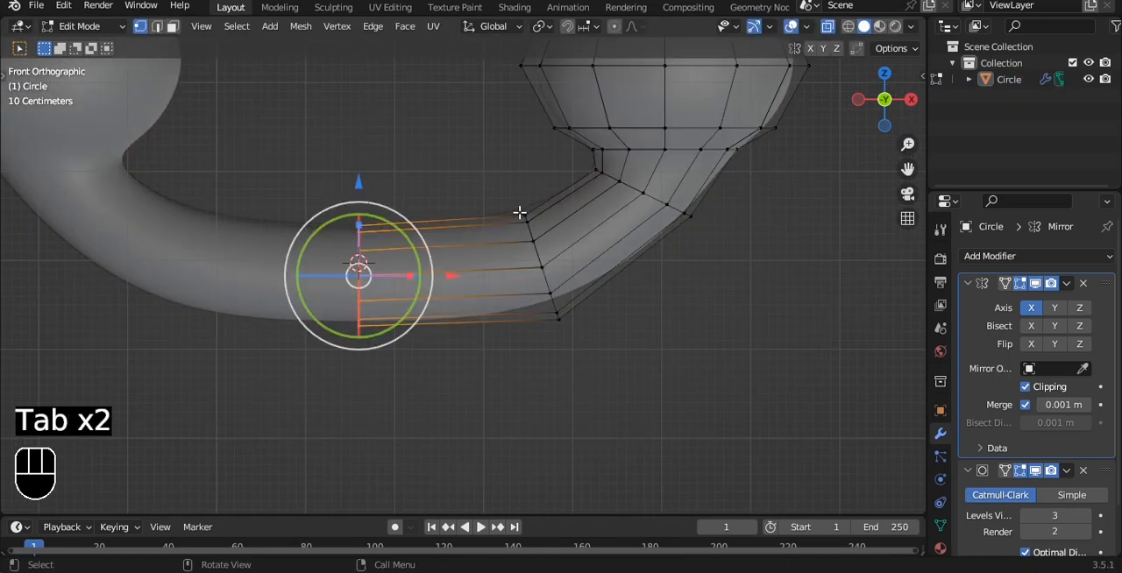
left_click_drag(501, 183, 616, 369)
key("g")
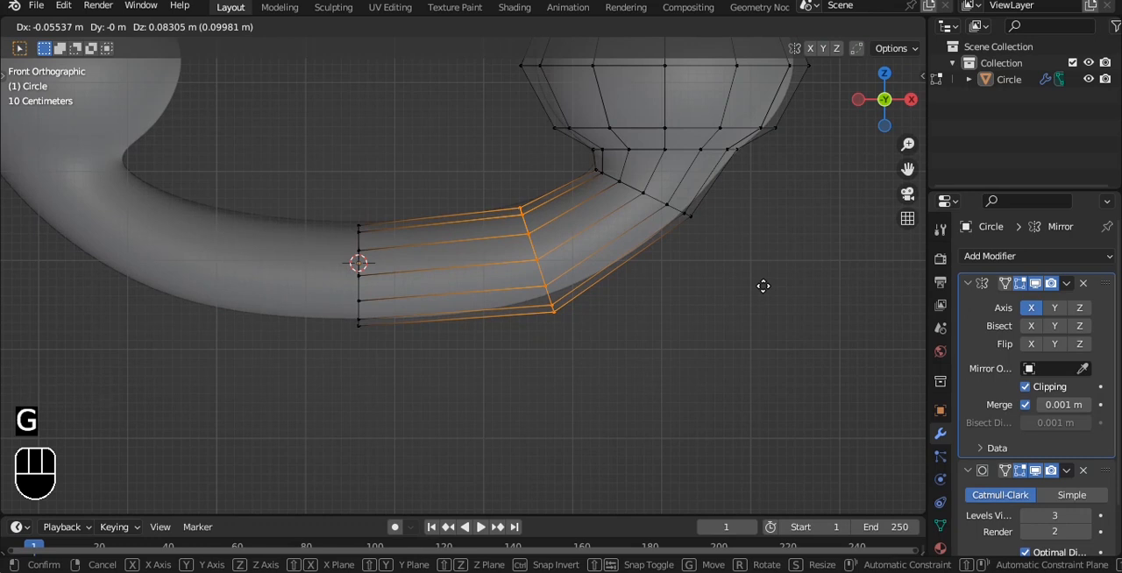
left_click(764, 289)
key("Tab")
- Turn off X-ray, select the inner rim loop of the cup opening, and fill it with a face
left_click_drag(760, 274, 684, 303, "alt")
key("alt+z")
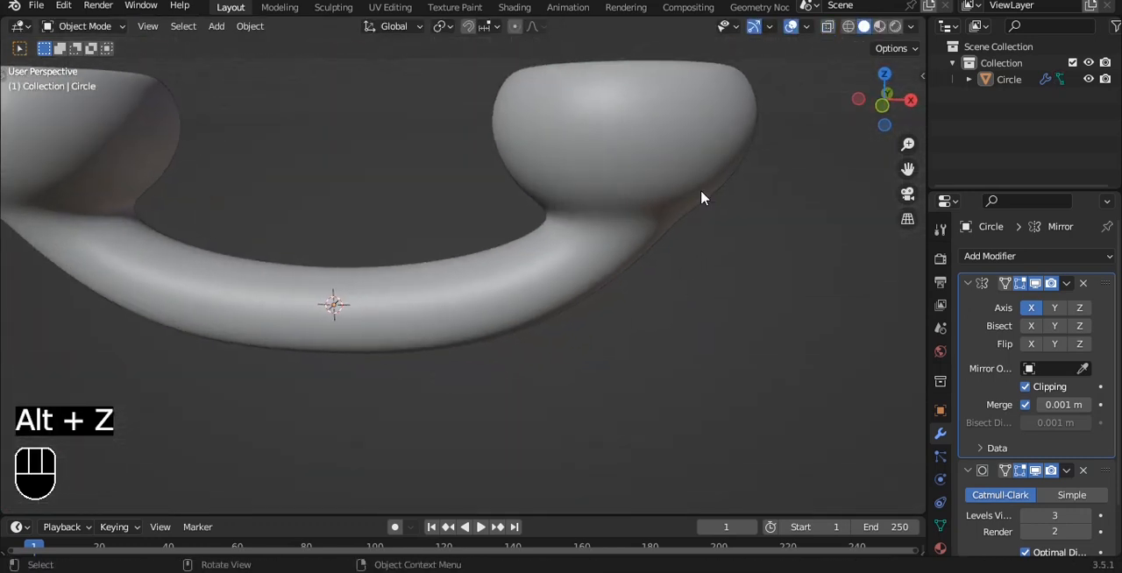
key("grave")
left_click(702, 146)
left_click_drag(701, 147, 632, 219, "alt+shift")
scroll(623, 255, "up", 3)
key("Tab")
left_click_drag(721, 163, 642, 164, "alt")
left_click(641, 163, "alt")
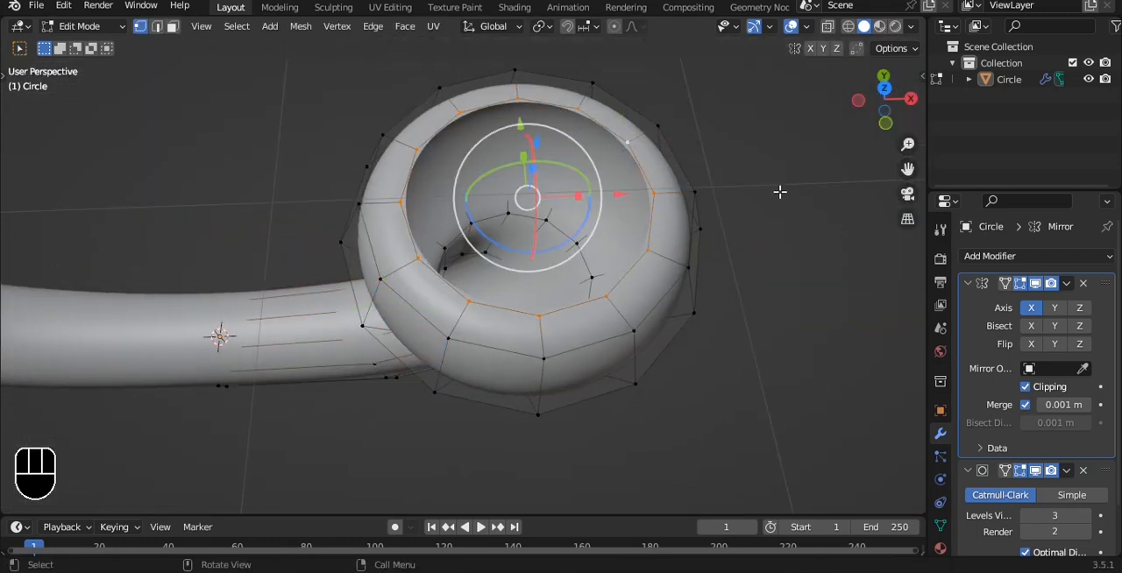
key("f")
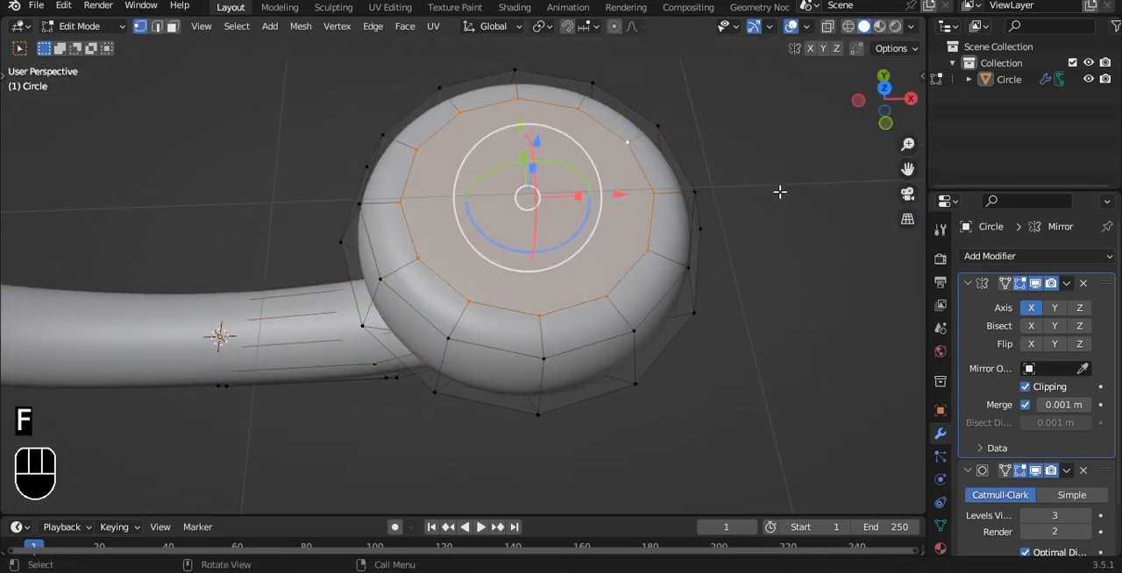
- Extrude the cup opening's filled face into the cup by about -0.28 m in Y and -0.29 m in Z
left_click_drag(787, 222, 761, 230, "alt")
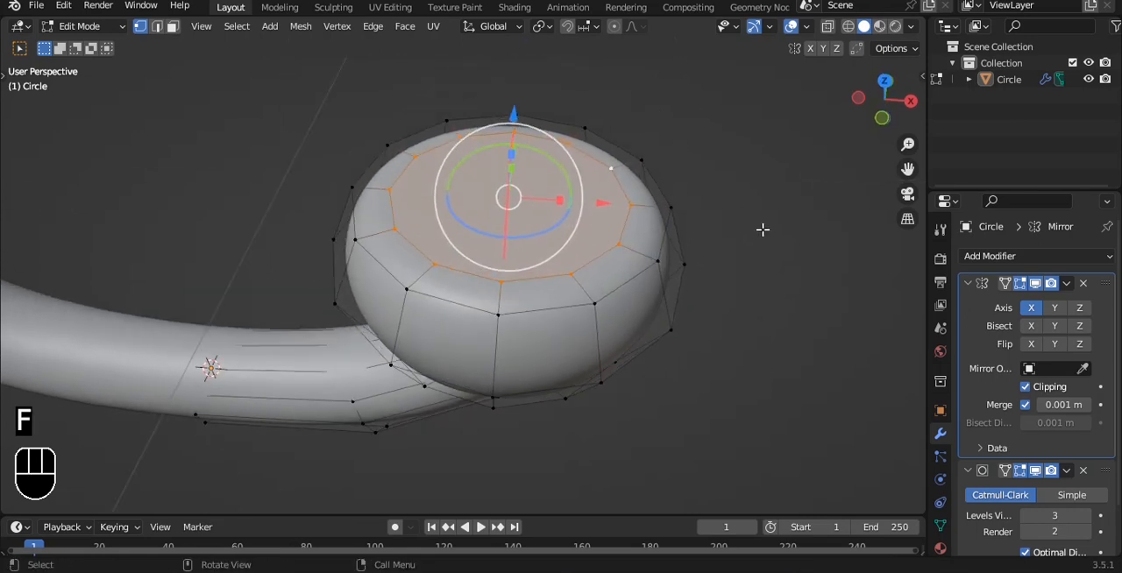
key("e")
key("z")
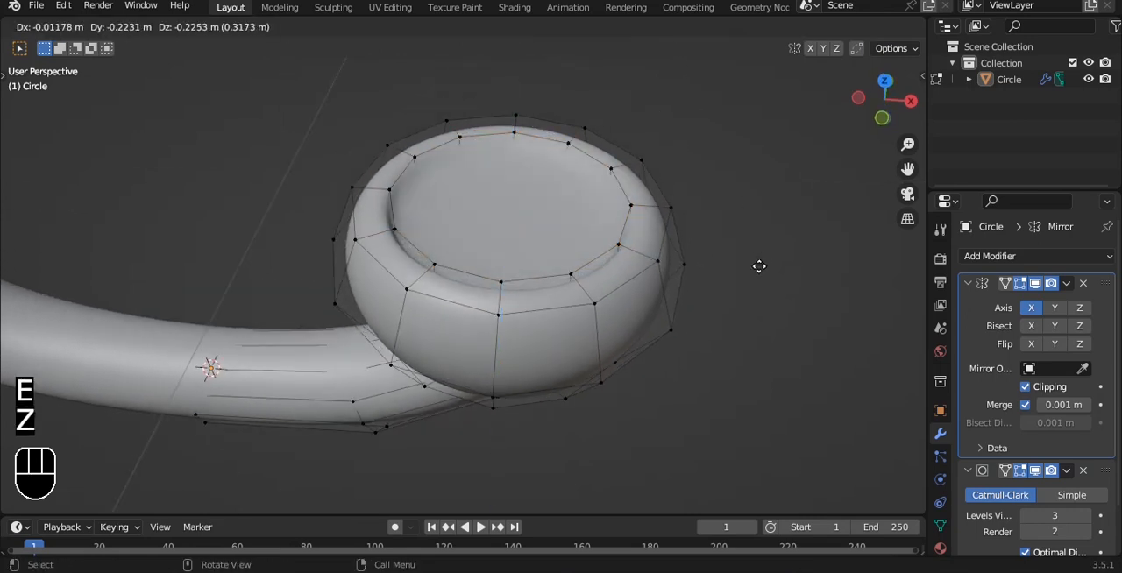
left_click(759, 276)
key("alt+z")
key("grave")
left_click(700, 221)
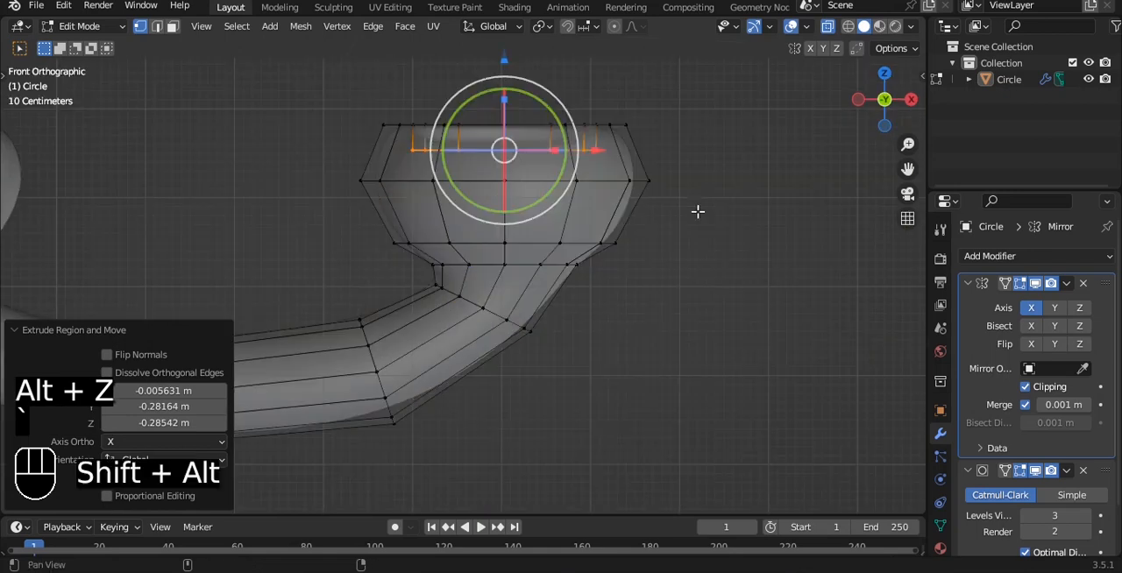
- Move the extruded floor face further down along Z to deepen the cup's recess
left_click_drag(697, 210, 663, 322, "alt+shift")
scroll(660, 315, "up", 3)
left_click_drag(492, 193, 488, 207)
key("alt+z")
middle_click_drag(718, 210, 697, 261)
key("alt+z")
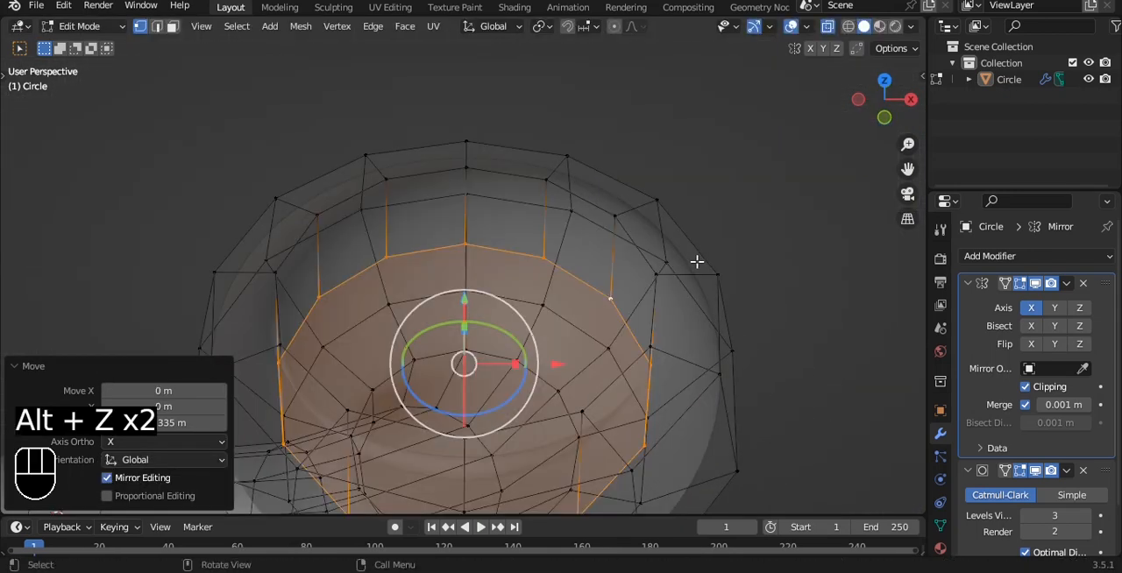
- Inset the recess floor face slightly, then turn off X-ray and leave Edit Mode
key("i")
left_click(645, 274)
key("alt+z")
key("Tab")
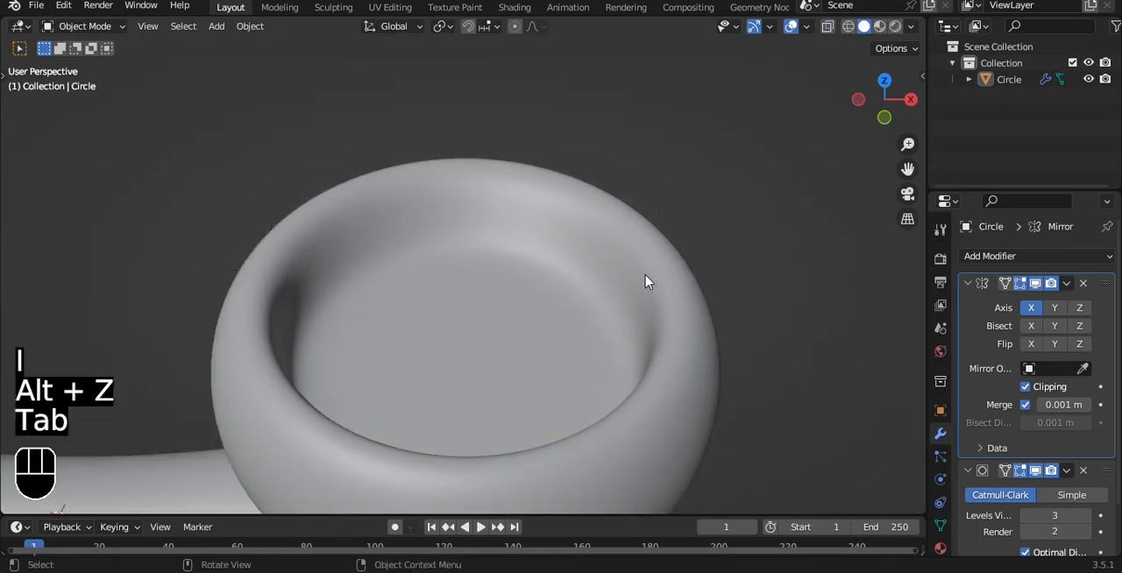
- In front view with X-ray on, select the whole cup end and rotate it -10.5° about Y
scroll(646, 275, "down", 6)
key("grave")
left_click(608, 244)
scroll(574, 272, "down", 2)
middle_click_drag(531, 305, 558, 255, "alt+shift")
left_click(524, 269)
scroll(524, 269, "up", 2)
scroll(558, 255, "up", 2)
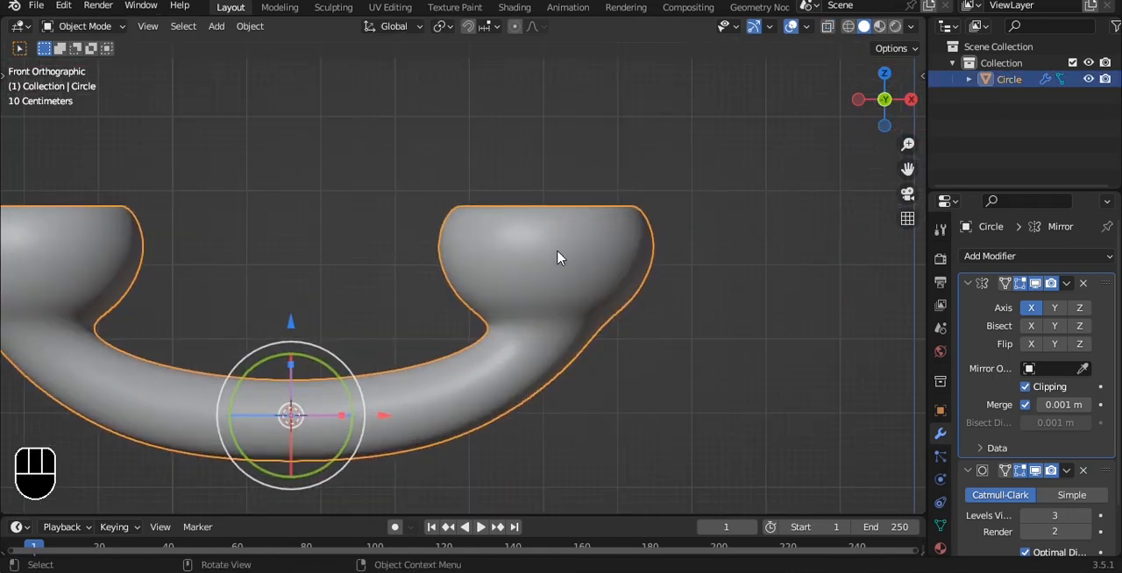
key("Tab")
key("alt+z")
left_click_drag(369, 148, 728, 334)
key("r")
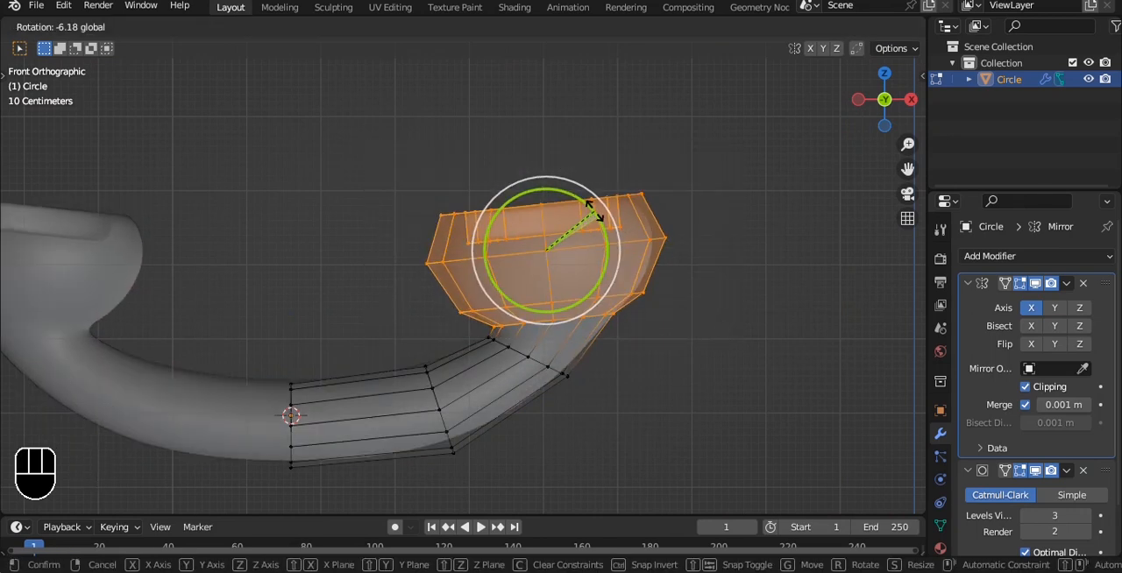
left_click(587, 210)
scroll(501, 399, "up", 2)
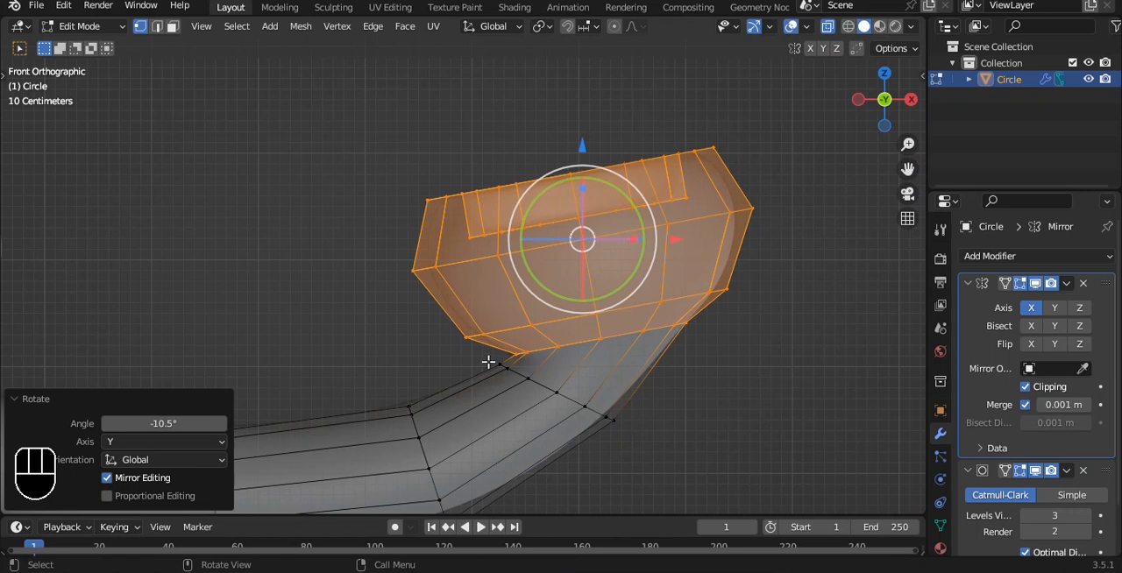
- Edge-slide the neck loop just below the cup by a factor of 0.253 and nudge it slightly
key("a")
key("a")
left_click_drag(580, 428, 618, 423)
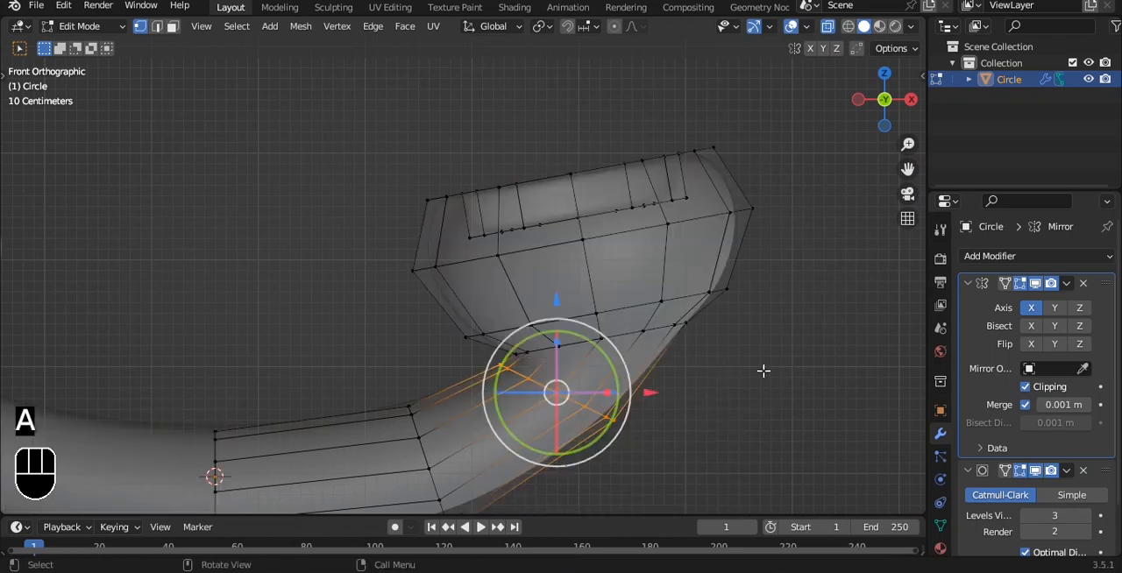
key("g")
key("g")
left_click(754, 408)
key("g")
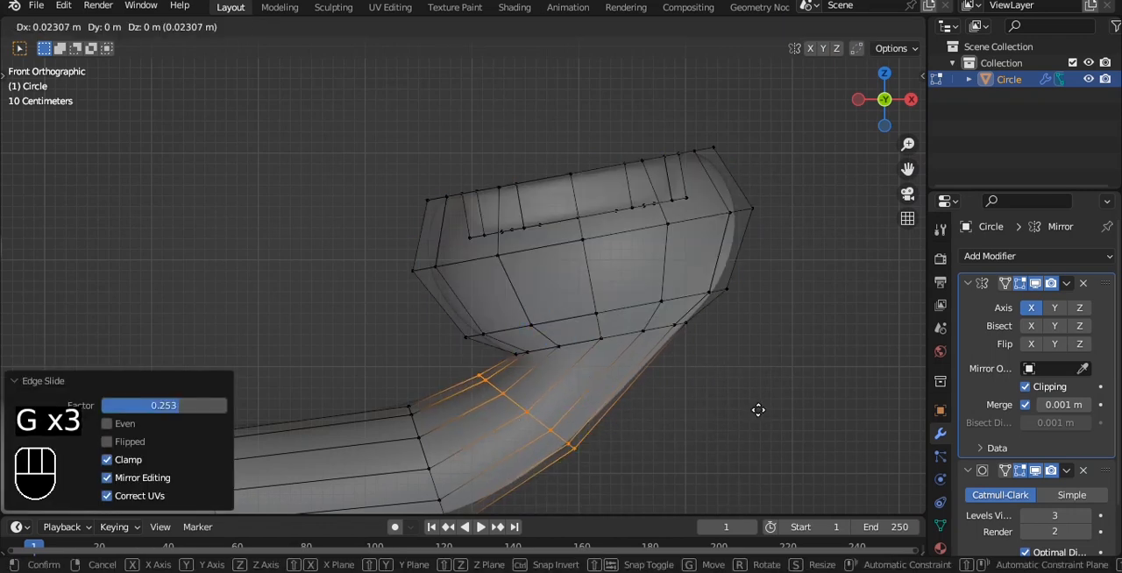
left_click(760, 415)
key("Tab")
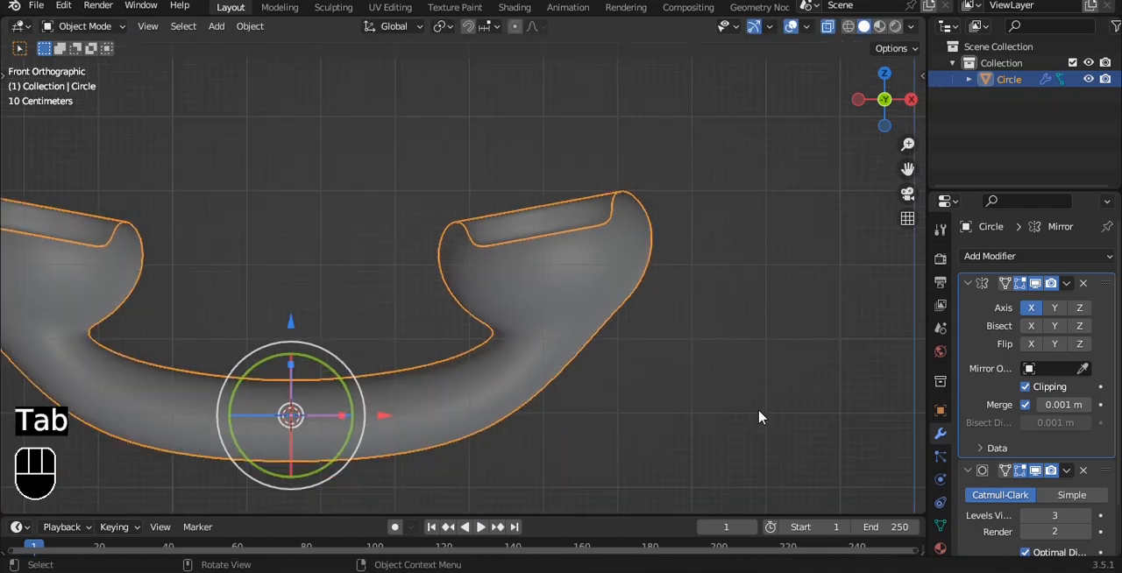
- Rotate and scale the neck's edge loop to smooth the bend beneath the tilted cup
key("Tab")
key("Tab")
scroll(734, 384, "down", 3)
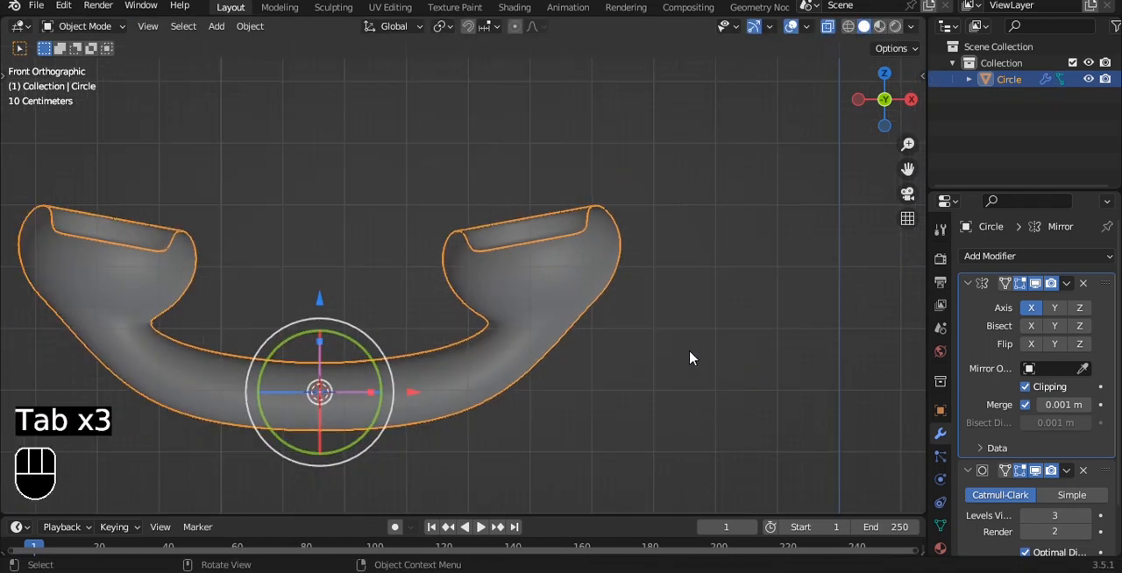
scroll(691, 357, "up", 3)
middle_click_drag(687, 346, 655, 287, "shift")
scroll(653, 285, "up", 1)
key("Tab")
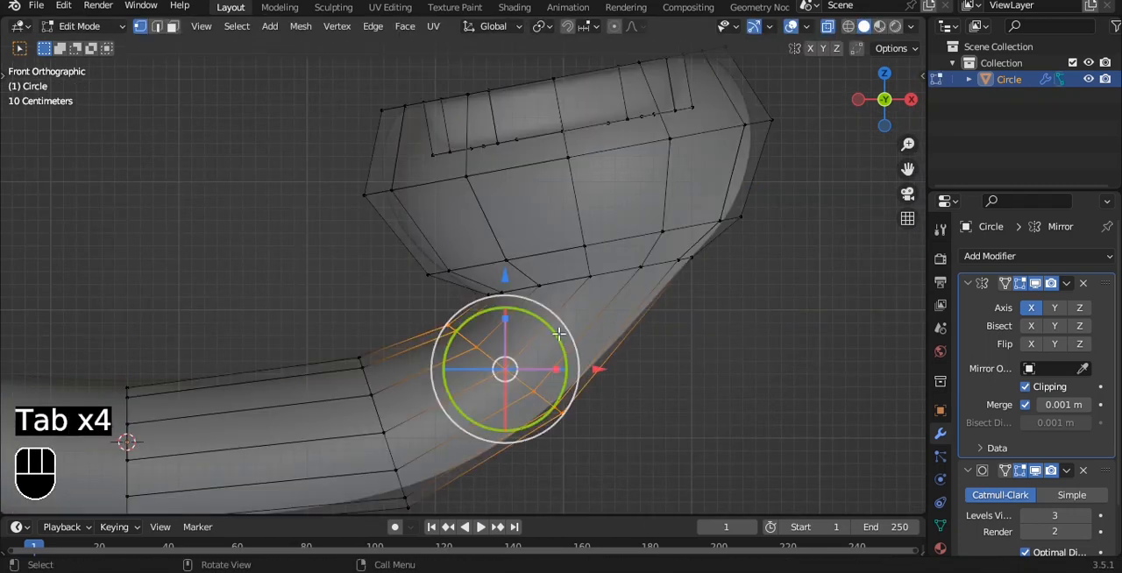
left_click_drag(558, 334, 586, 383)
key("s")
left_click(632, 333)
key("Tab")
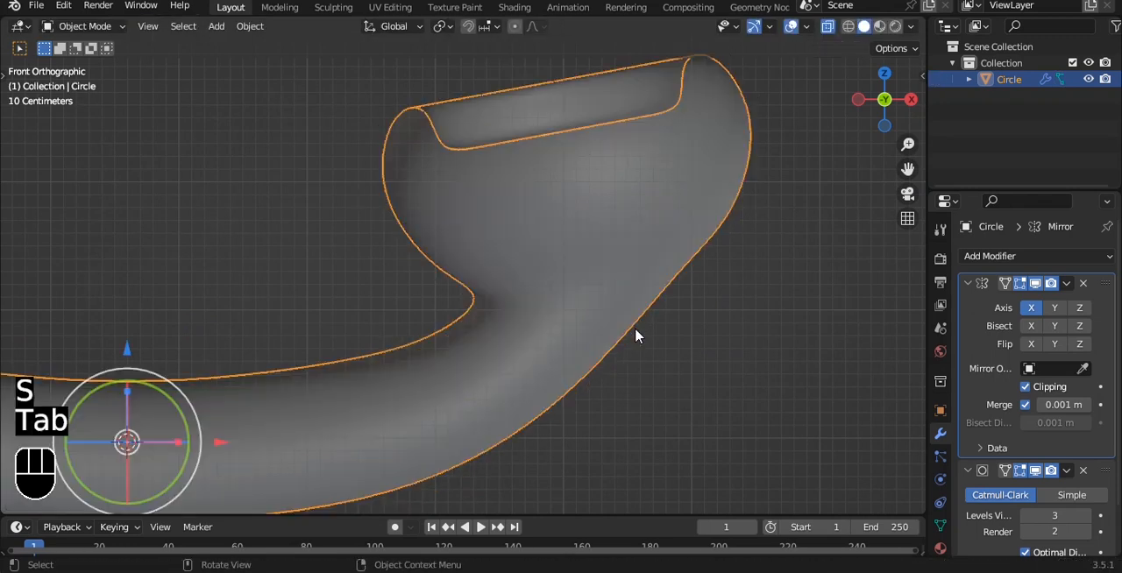
- Reposition the neck's edge loop in front view to refine the curve between the cup and the handle
scroll(635, 335, "down", 3)
scroll(634, 335, "up", 4)
key("Tab")
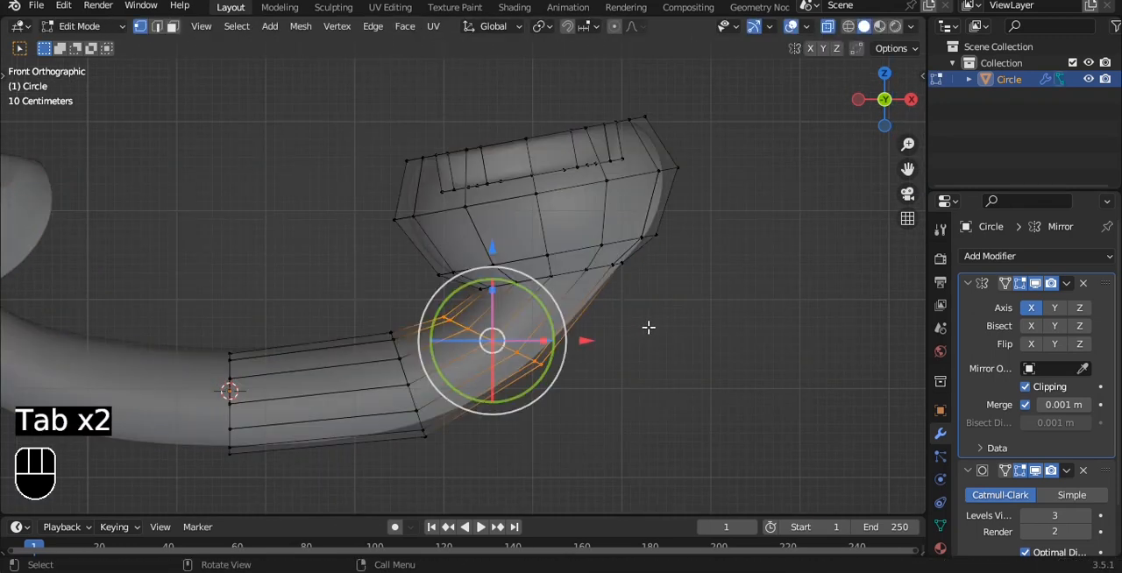
key("g")
left_click(684, 318)
key("Tab")
scroll(684, 321, "down", 3)
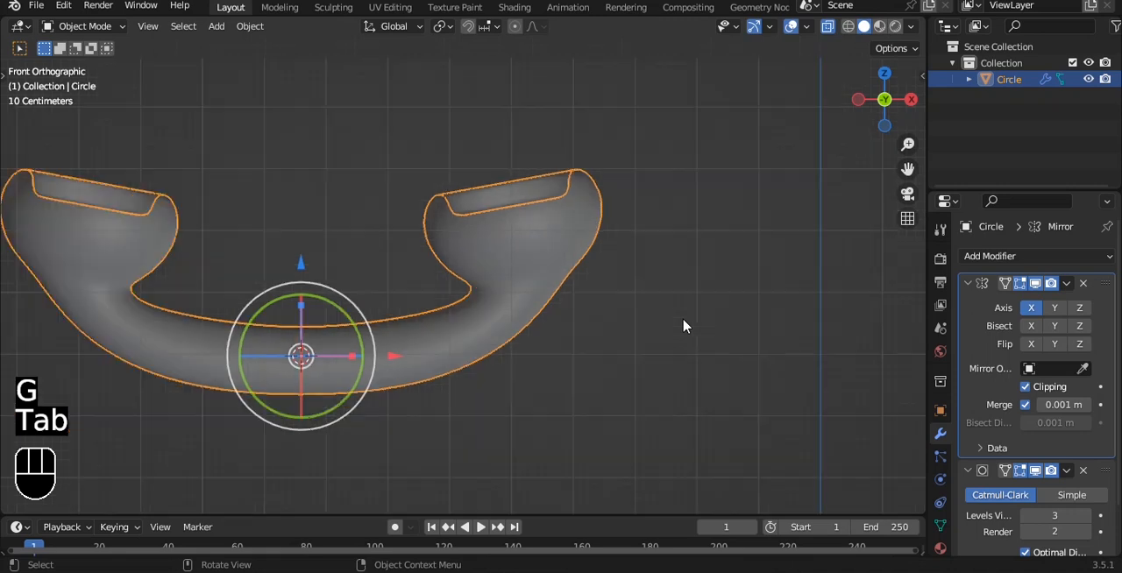
- Examine the whole handle's shape in solid shading from an angle and from the front
key("alt+a")
middle_click_drag(671, 298, 559, 257)
key("grave")
left_click(591, 226)
key("alt+z")
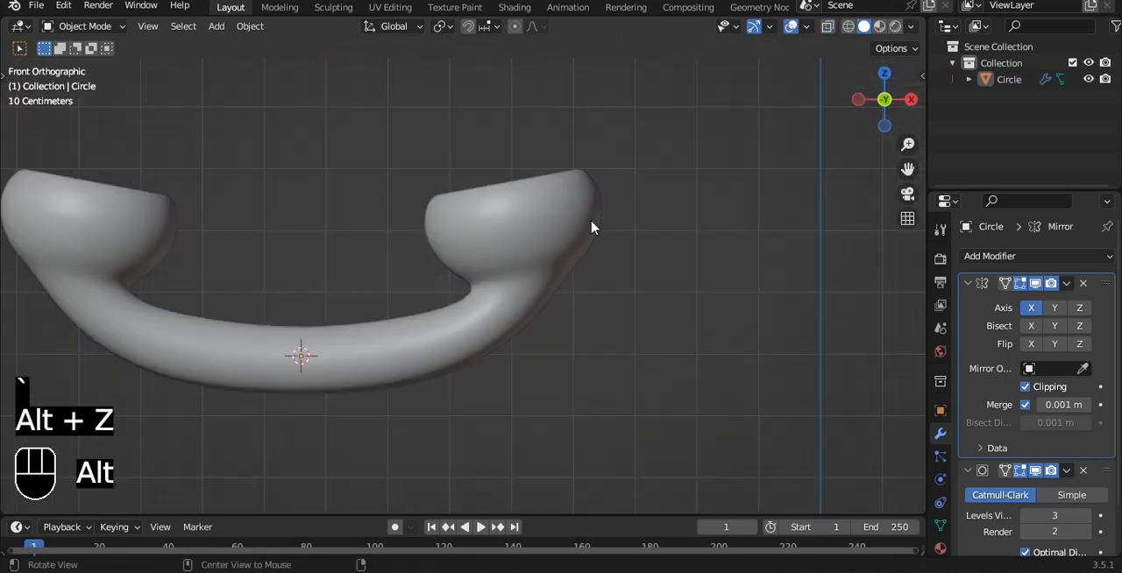
scroll(591, 226, "down", 1)
middle_click_drag(591, 226, 493, 220)
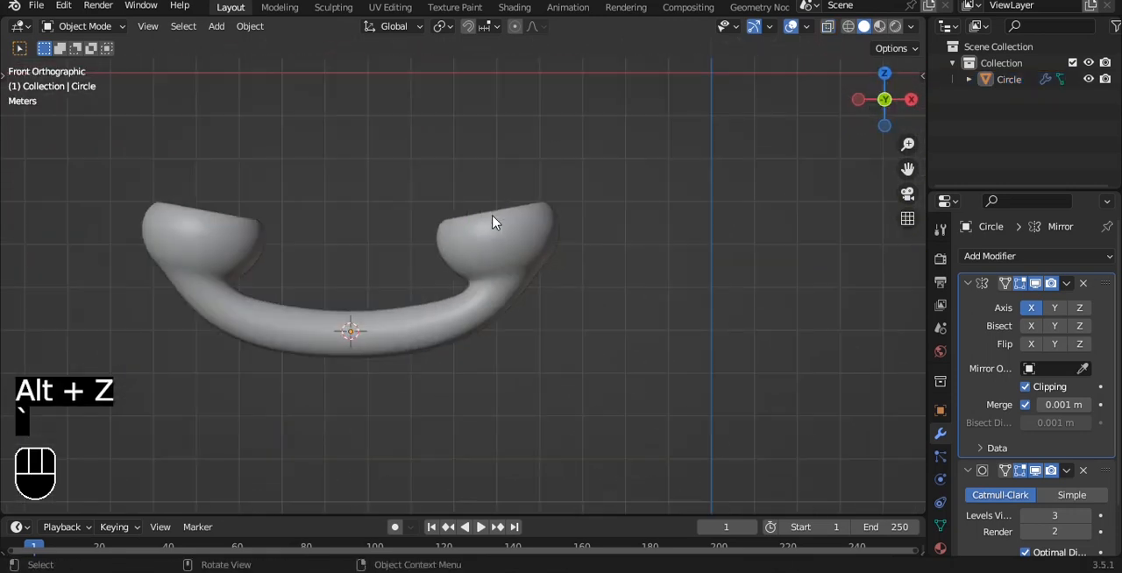
scroll(490, 255, "down", 2)
- Select the handle's middle section between the mirror seam and the lower bend with X-ray on, and scale it up
left_click(563, 341)
key("Tab")
scroll(563, 341, "up", 2)
key("alt+z")
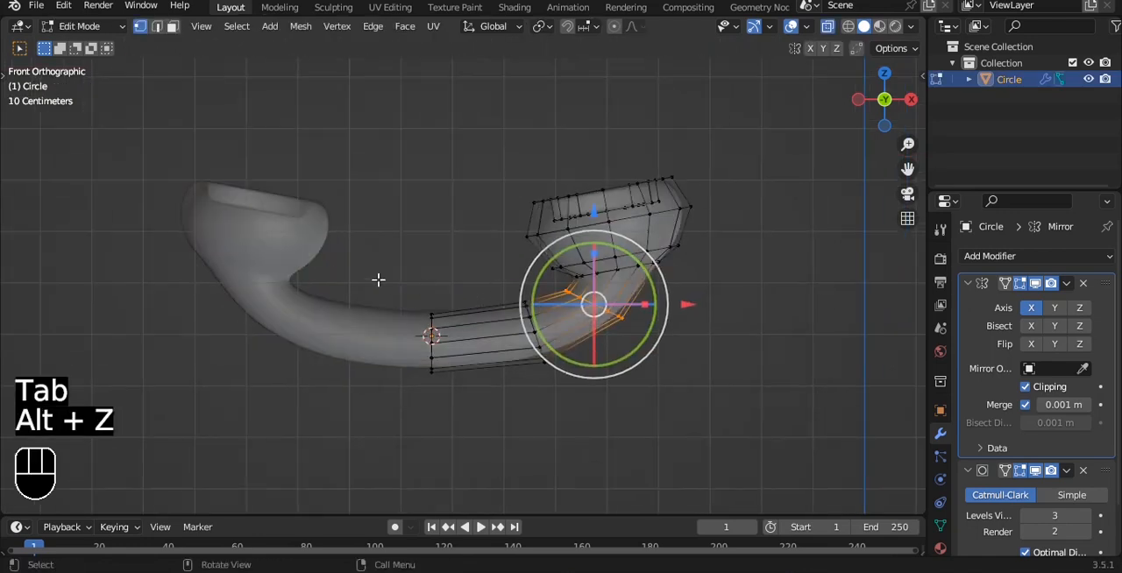
left_click_drag(378, 281, 553, 409)
key("s")
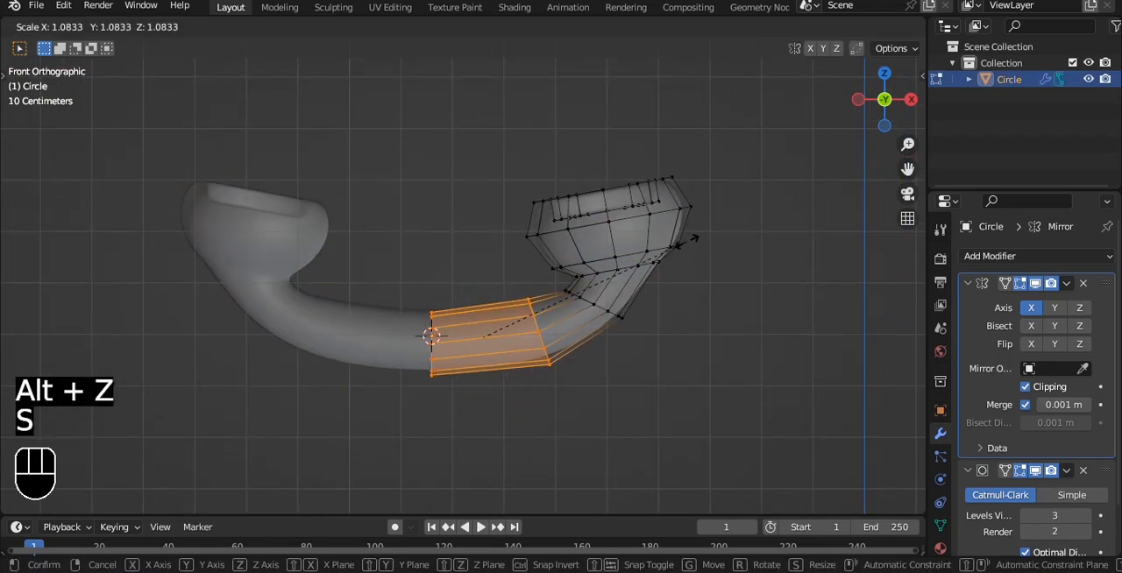
left_click(574, 353)
- Select only the edge loop at the mirror seam and scale it to adjust the grip's thickness
left_click_drag(393, 255, 528, 406)
key("s")
left_click(617, 368)
key("Tab")
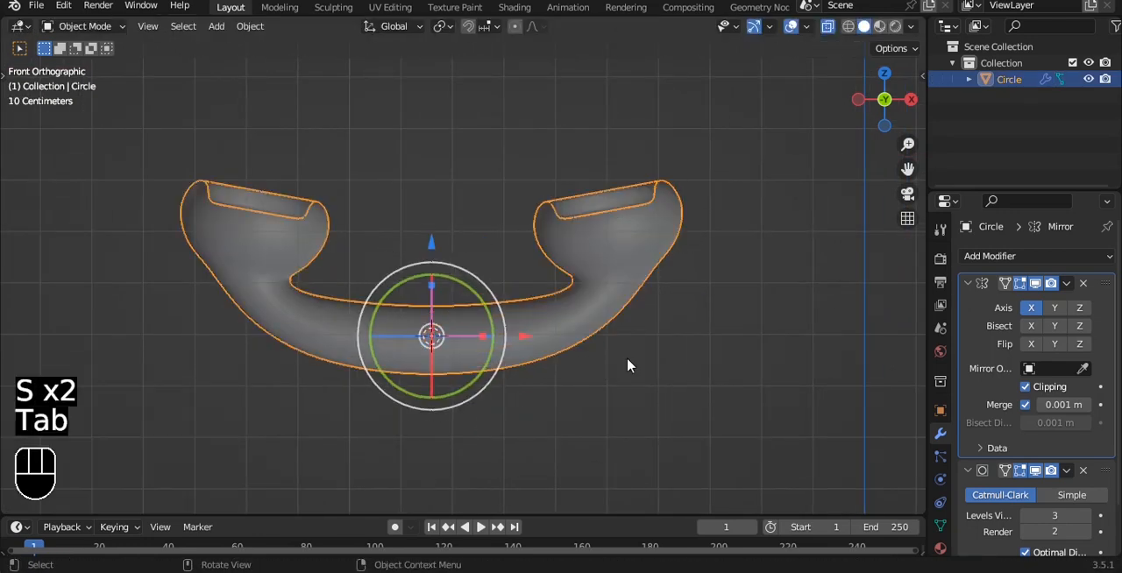
scroll(631, 366, "up", 4)
scroll(585, 263, "down", 3)
- Select the neck's edge loop below the cup and scale it to match the thicker grip
key("Tab")
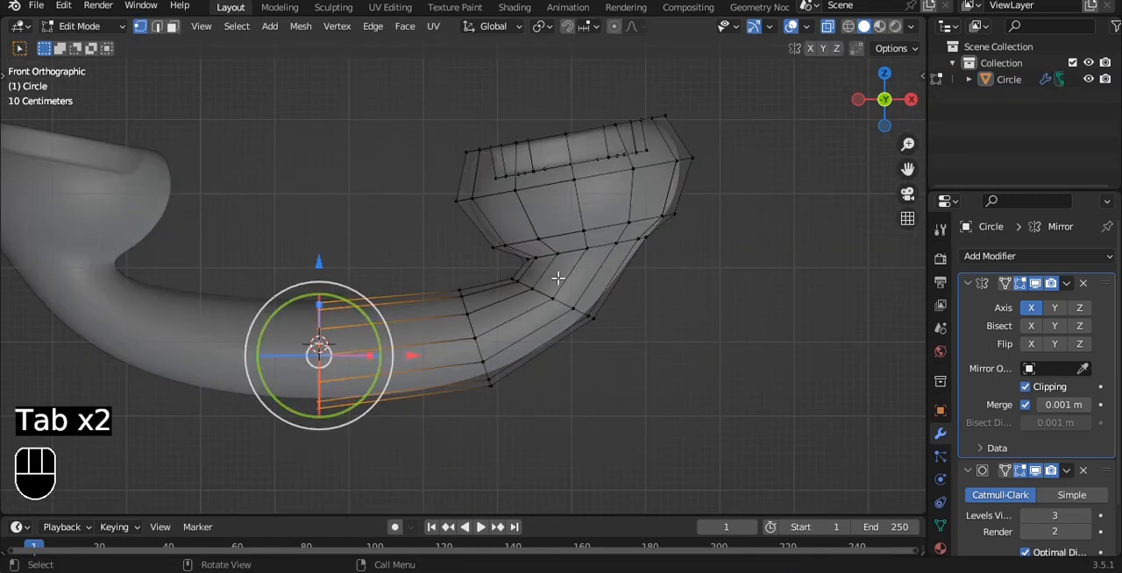
left_click_drag(516, 283, 681, 325)
key("s")
left_click(702, 341)
key("Tab")
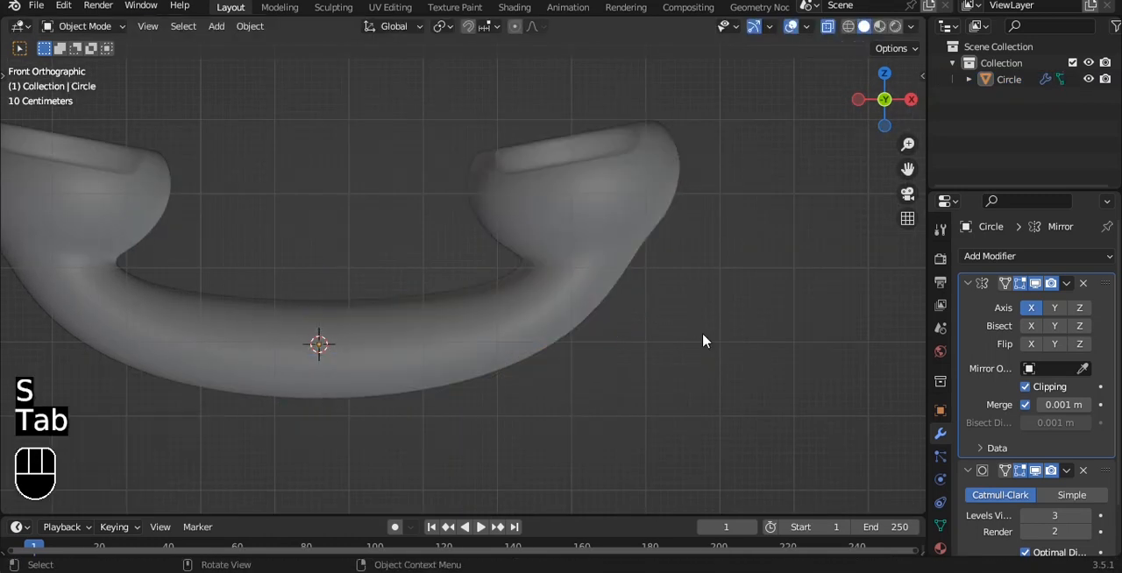
- Select the entire cup end with circle select, scale it to 1.114, and return to Object Mode with X-ray off
key("Tab")
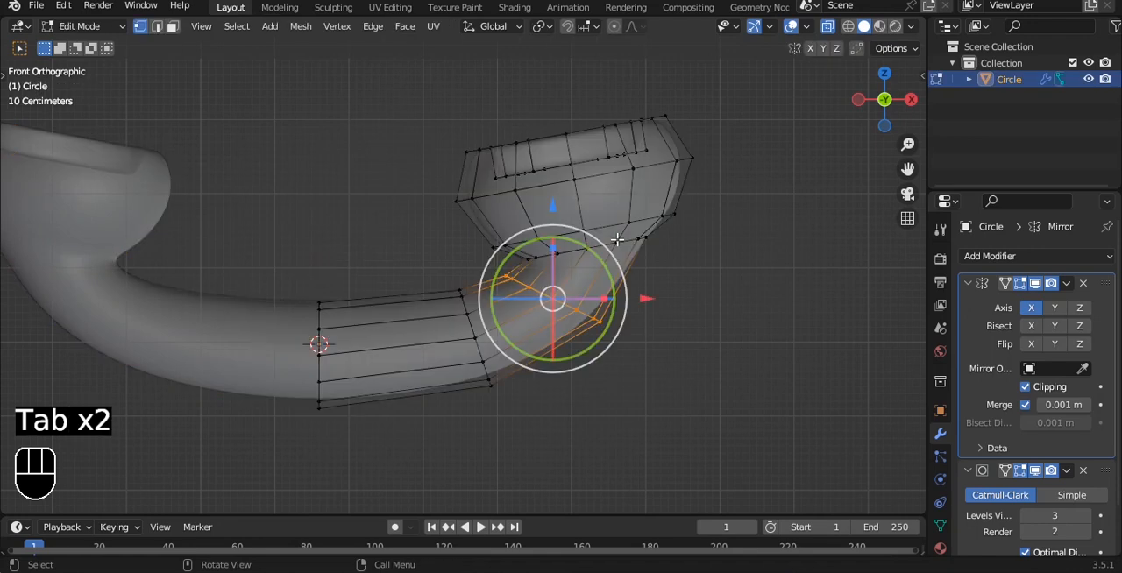
key("a")
key("c")
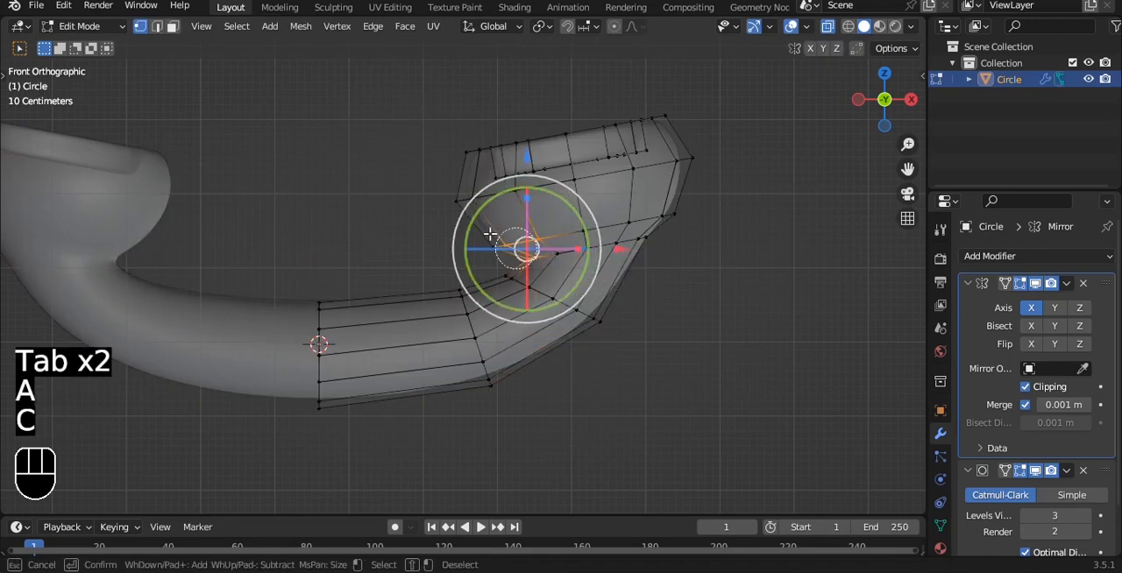
mouse_move(490, 234)
left_mouse_down()
mouse_move(491, 202)
mouse_move(538, 170)
mouse_move(684, 205)
mouse_move(650, 238)
left_mouse_up()
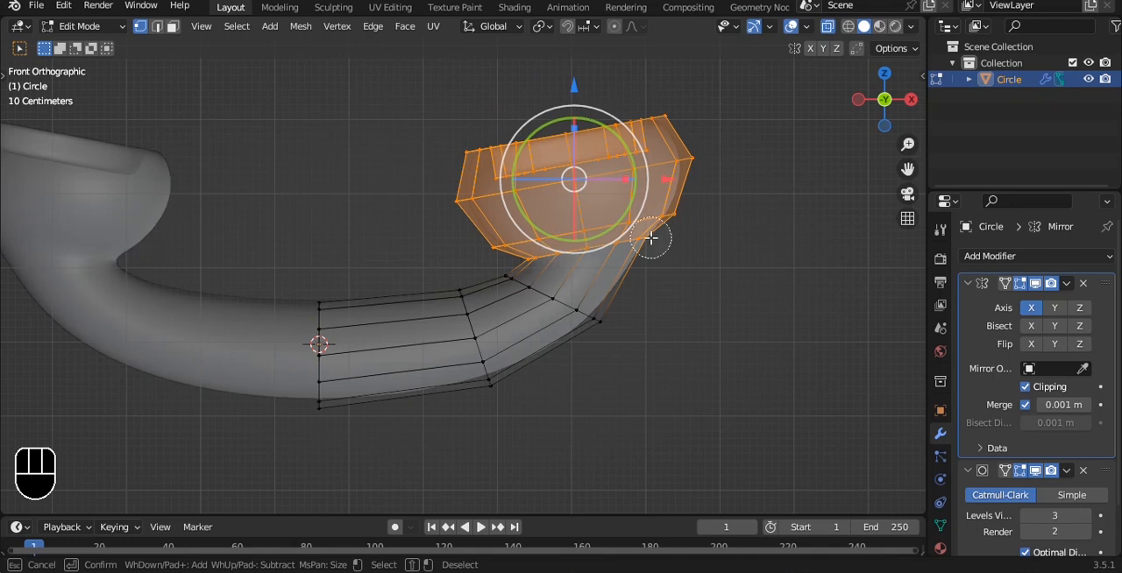
key("s")
left_click(766, 184)
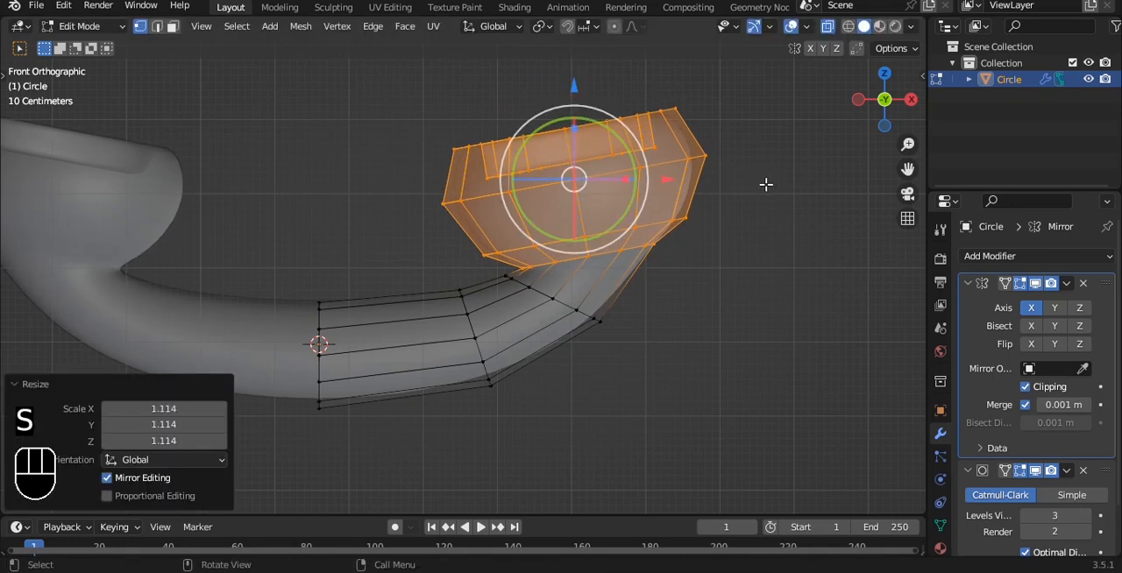
key("Tab")
key("alt+z")
- Select the handset in front view and rotate it -87.5° about Y so it stands upright
left_click(641, 237)
mouse_move(640, 238)
middle_mouse_down()
mouse_move(584, 228)
mouse_move(666, 321)
mouse_move(645, 253)
middle_mouse_up()
key("a")
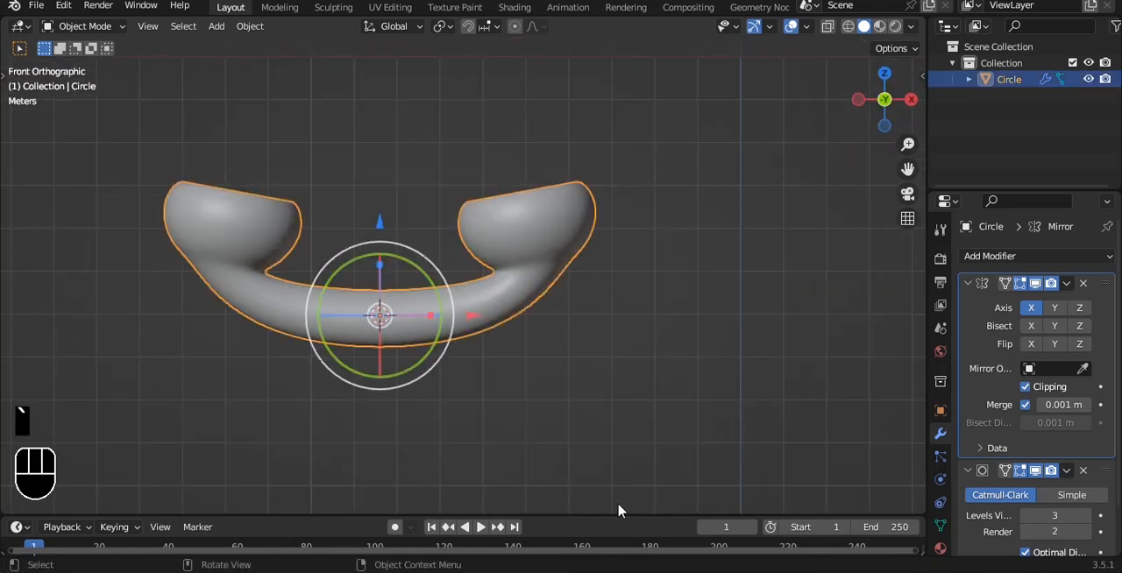
key("ctrl+z")
middle_click_drag(450, 289, 574, 246, "shift")
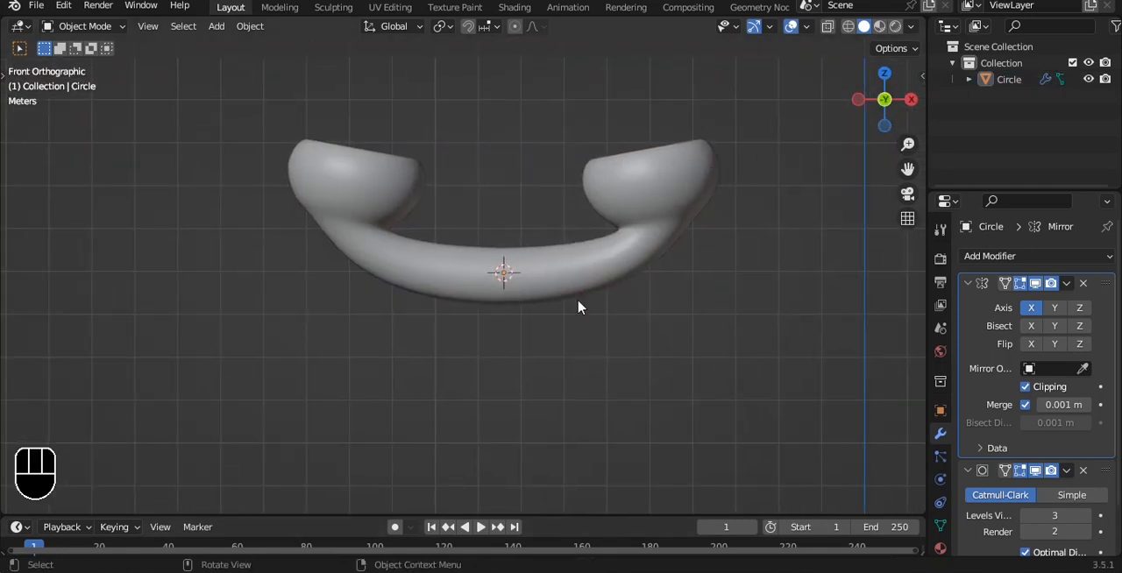
key("a")
key("r")
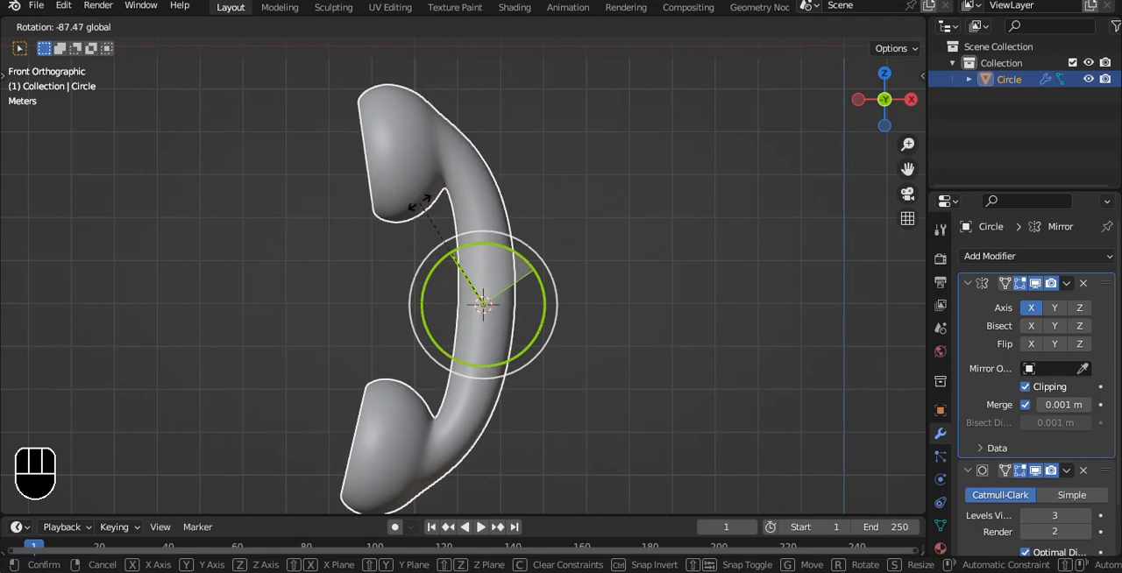
left_click(419, 204)
- Move the handset up beside the Z axis, above the X axis line
scroll(504, 219, "down", 7)
key("g")
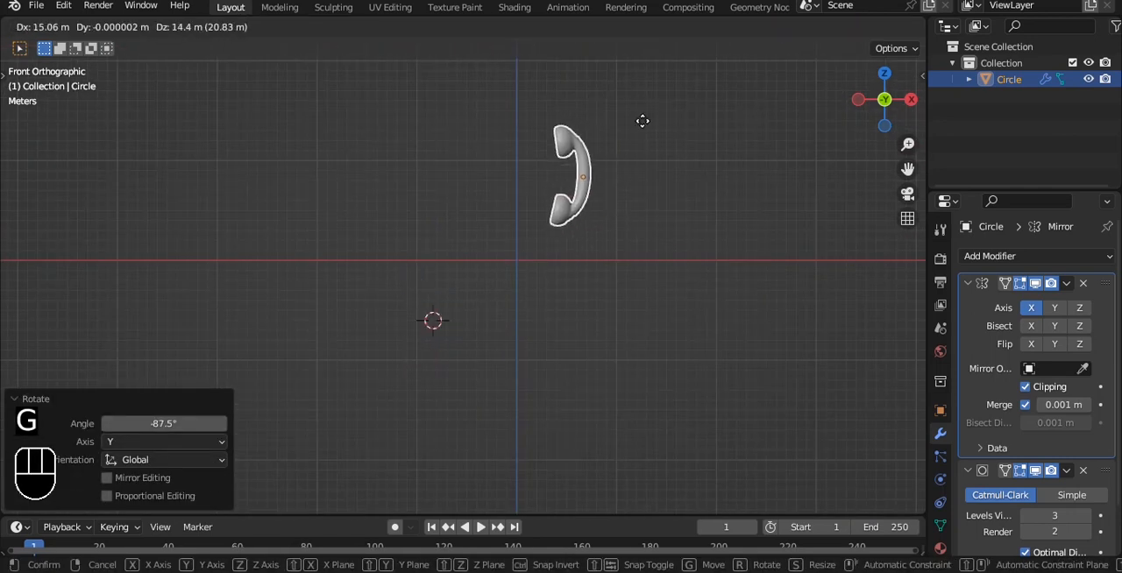
left_click(611, 129)
left_click_drag(603, 144, 497, 202, "alt+shift")
- Add a camera and align it to the current front view
key("shift+a")
left_click(465, 435)
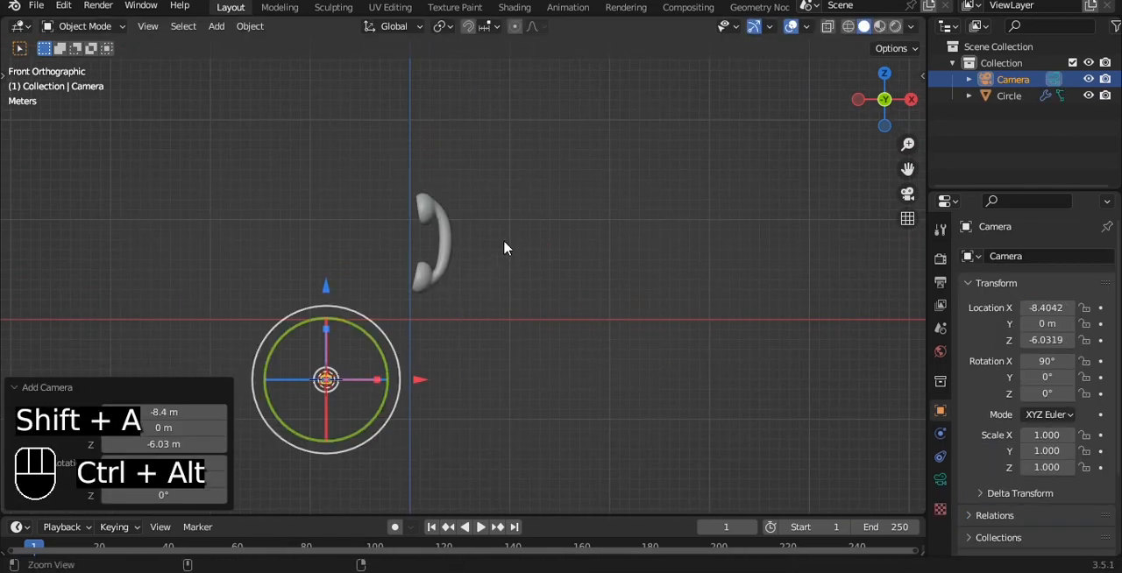
key("ctrl+alt+KP_0")
- Set the camera's lens type to Orthographic with an orthographic scale of 17
left_click(940, 478)
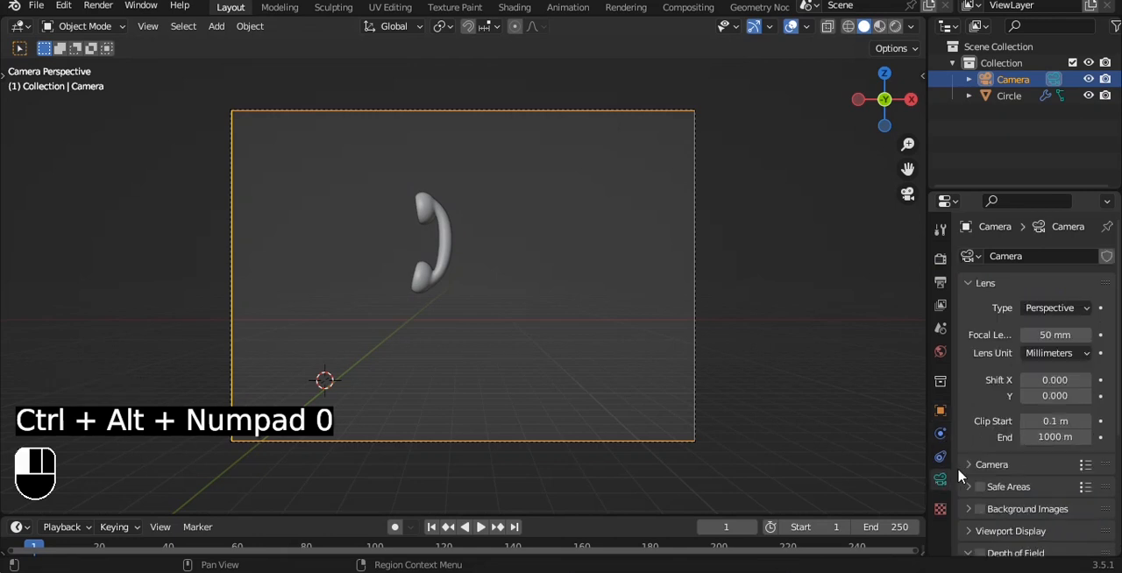
left_click(1056, 307)
left_click(1008, 346)
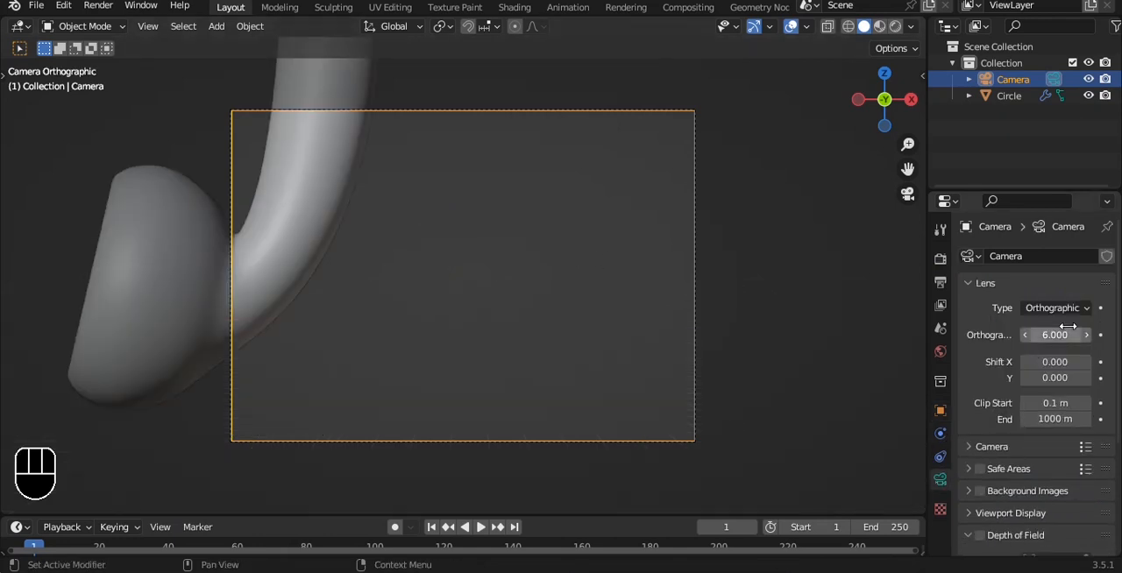
left_click_drag(1067, 335, 1104, 334)
- Lock the camera to the view and pan it so the whole handset sits centred in the camera frame
key("q")
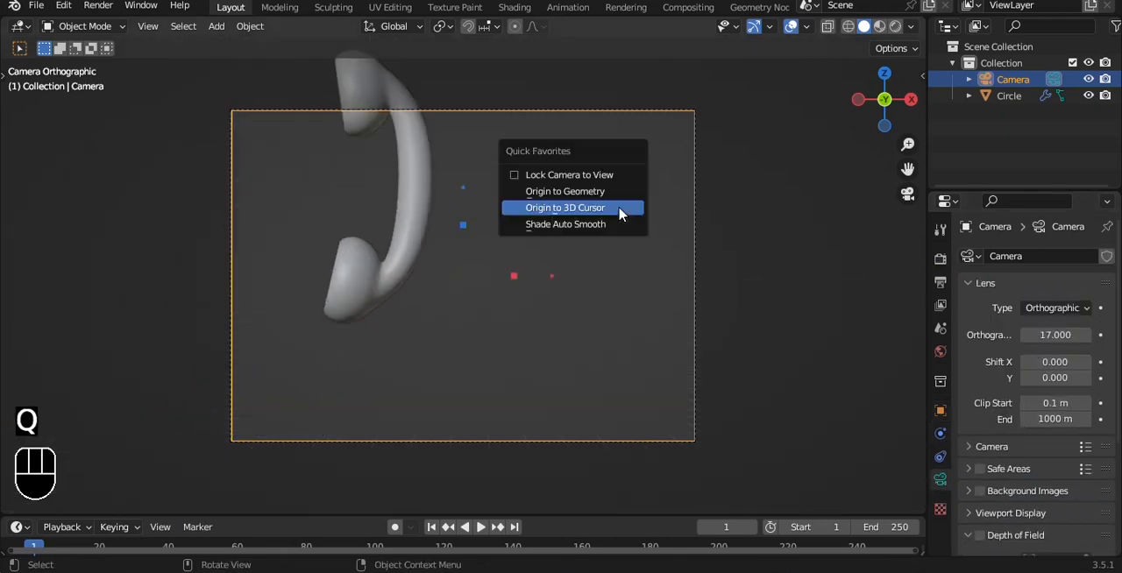
left_click(604, 178)
left_click_drag(540, 181, 633, 274, "alt+shift")
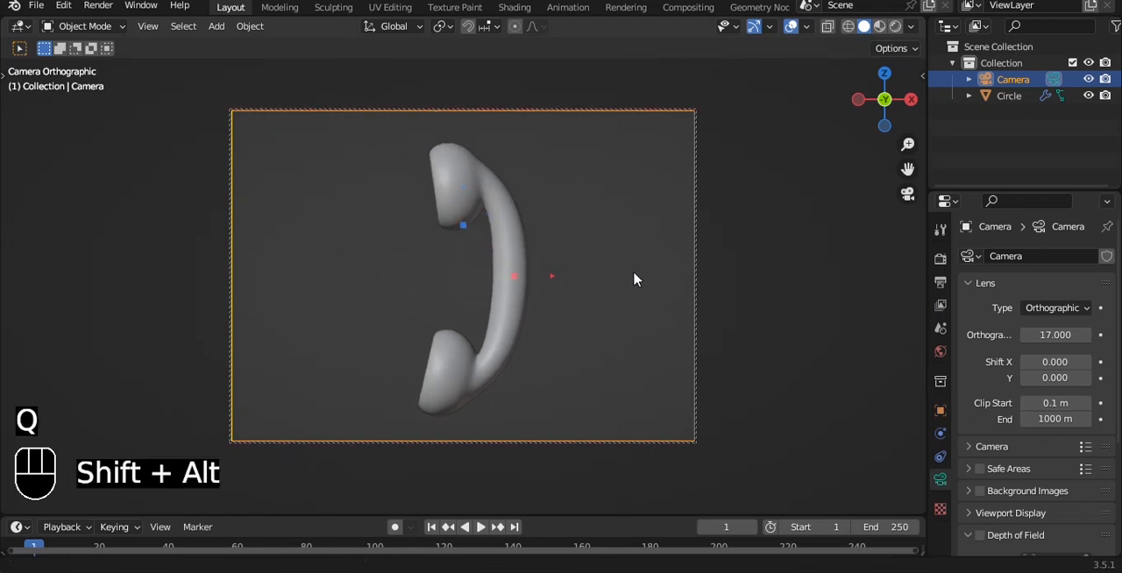
- Turn the handset's cups toward the camera, tilting it 26.5° about Y, and lower it about 0.75 m within the frame
left_click(501, 271)
left_click_drag(465, 278, 499, 270)
left_click_drag(547, 241, 577, 267)
key("g")
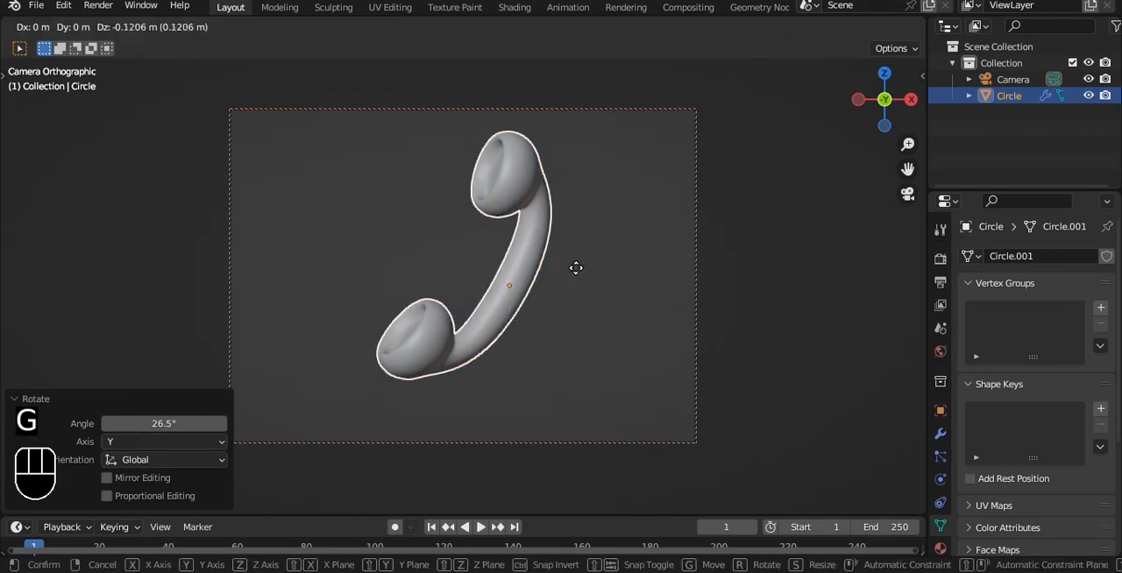
left_click(577, 279)
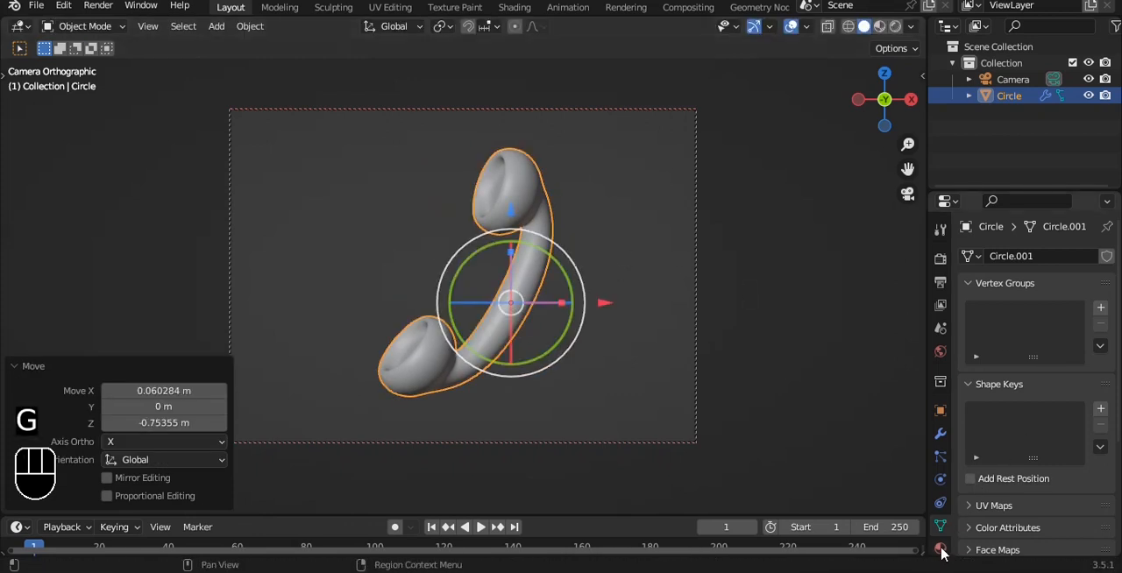
- Set the camera's orthographic scale to 15.6 and save the file
left_click(696, 281)
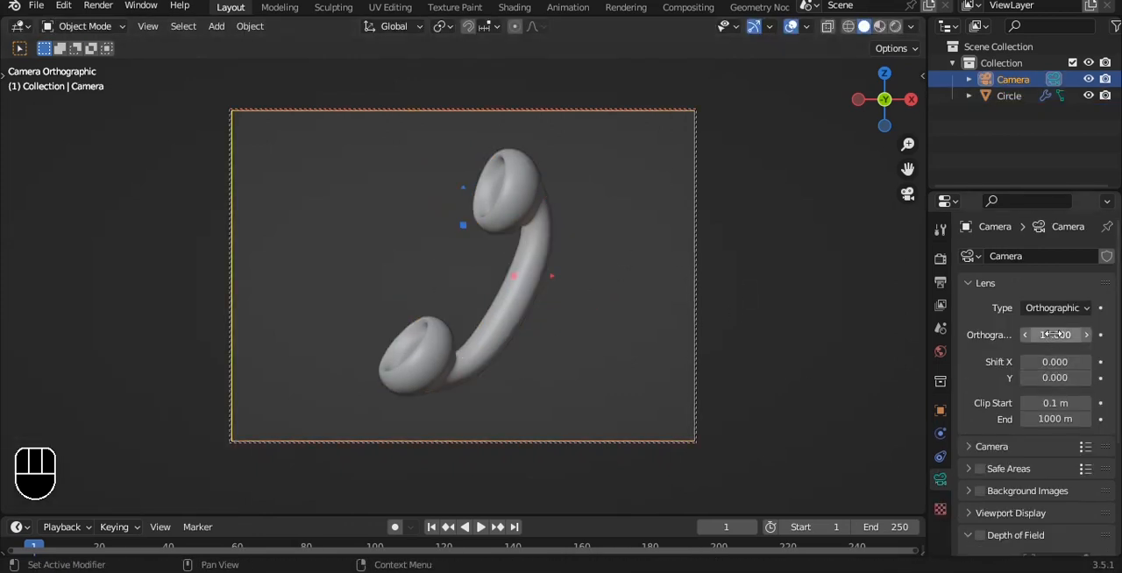
left_click_drag(1055, 334, 1042, 335)
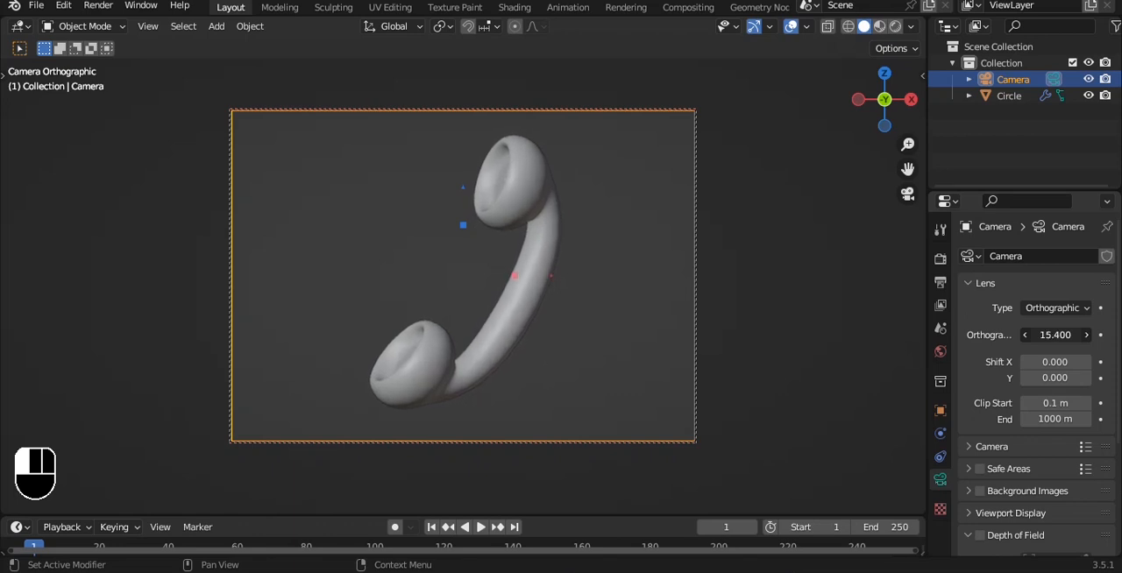
key("ctrl+s")
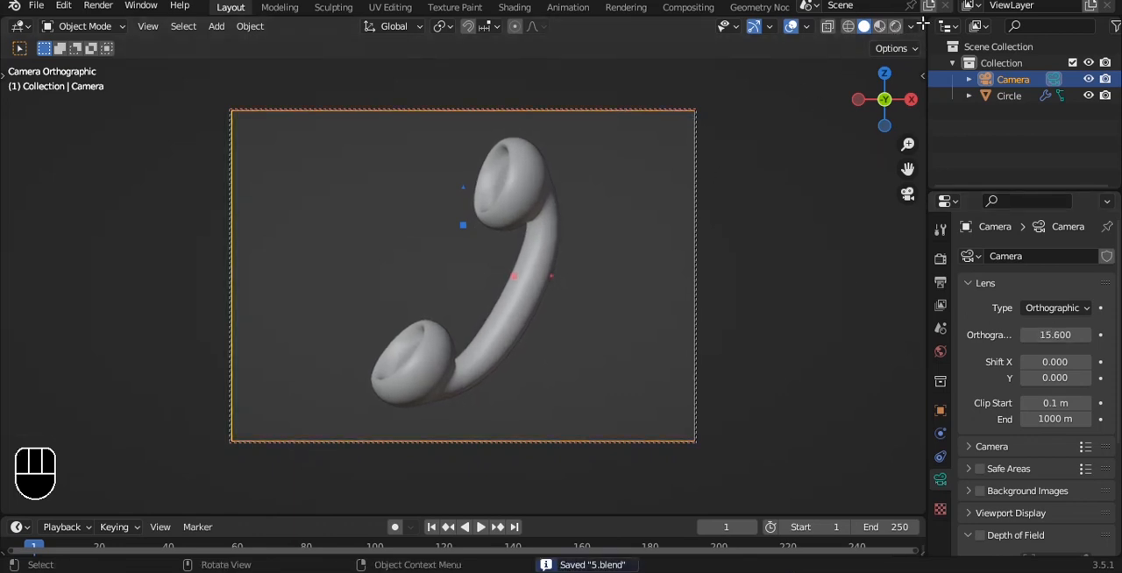
- Split the 3D viewport into two side-by-side views and hide the overlays and gizmos in the narrower one
left_click_drag(923, 24, 331, 105)
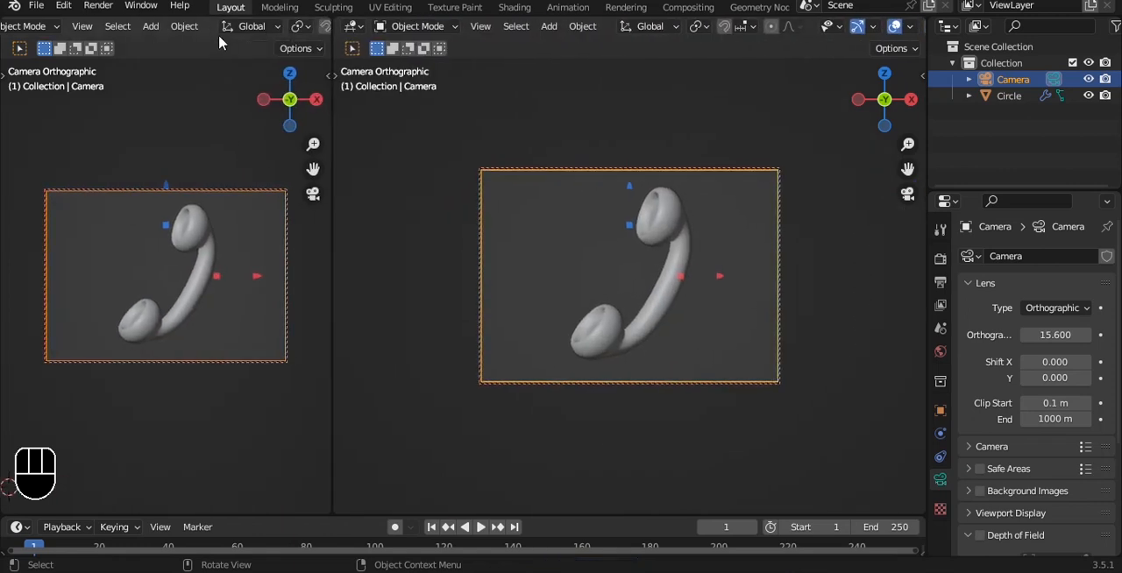
scroll(218, 34, "down", 5)
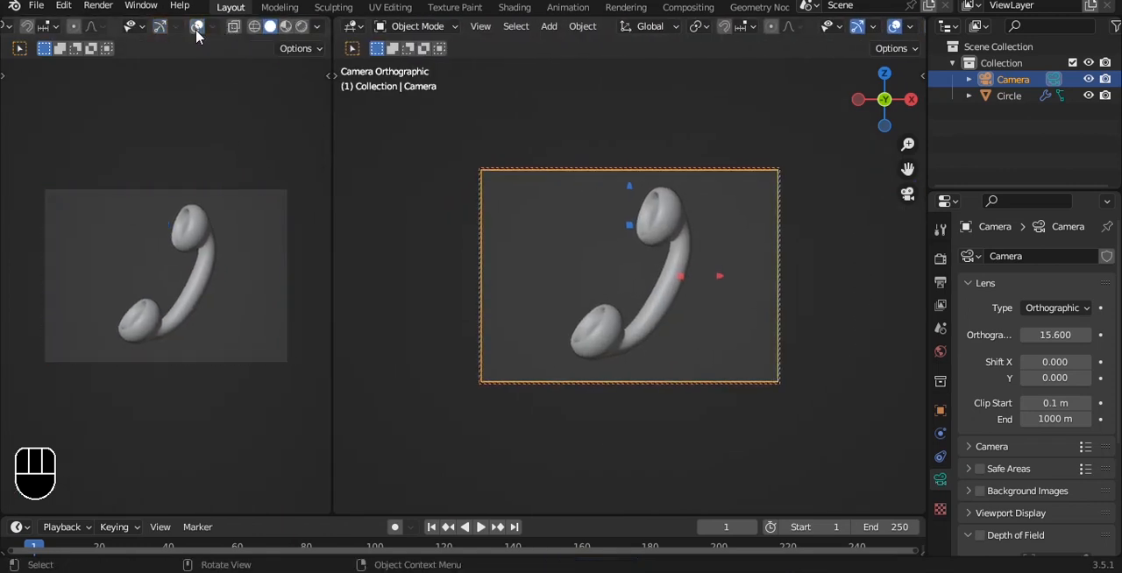
- Turn off Lock Camera to View and switch the larger viewport from the camera to the front view
key("q")
left_click(664, 168)
left_click(760, 146)
middle_click_drag(759, 146, 684, 163, "alt")
scroll(686, 168, "up", 5)
- Add a NURBS path curve and rotate it 90° in front view so it stands vertically
key("shift+a")
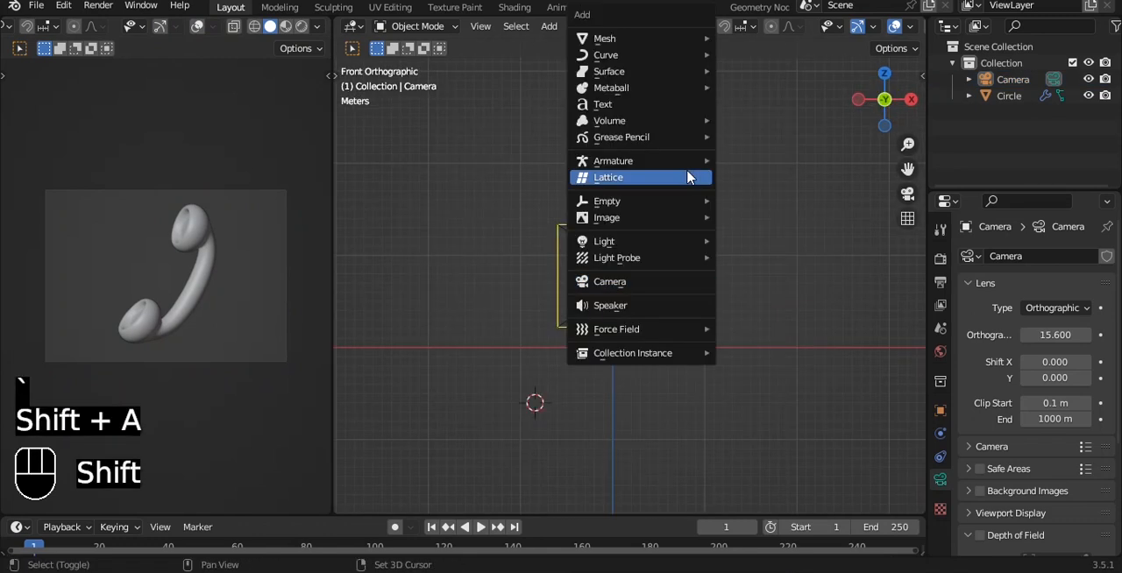
mouse_move(618, 56)
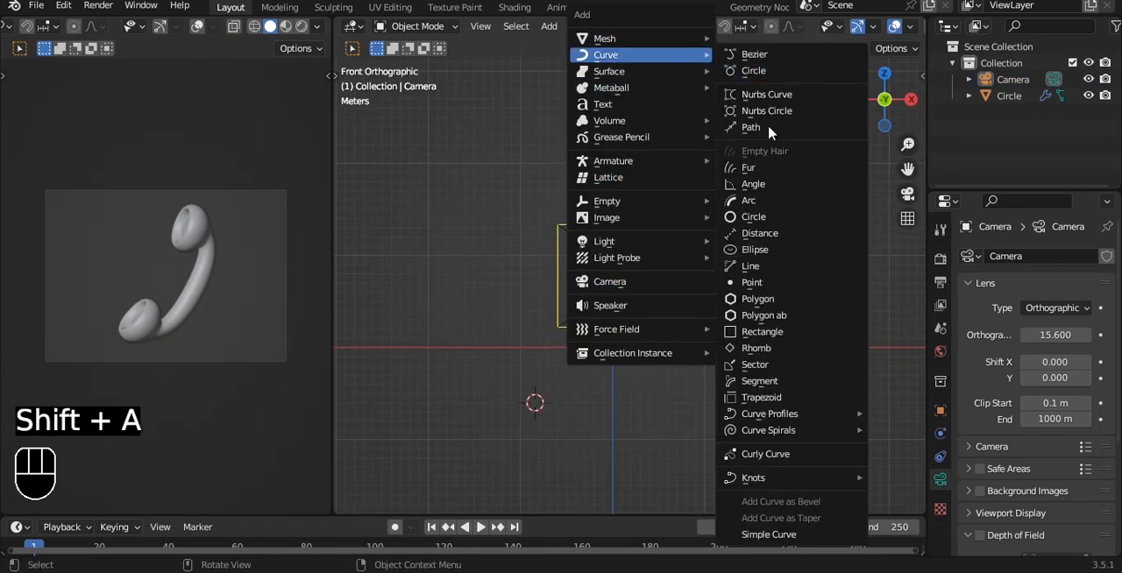
left_click(769, 125)
middle_click_drag(684, 279, 651, 159, "shift")
key("r")
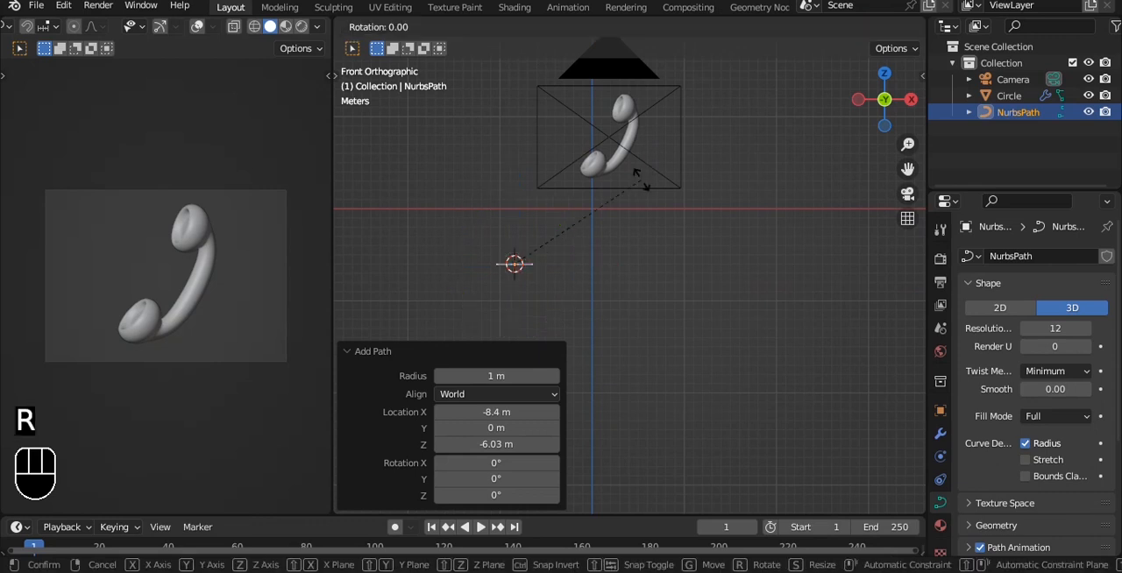
key("9")
key("0")
key("Return")
- Move the path directly beneath the handset's lower cup and shift it along Y to line up with the cup
scroll(631, 210, "up", 1)
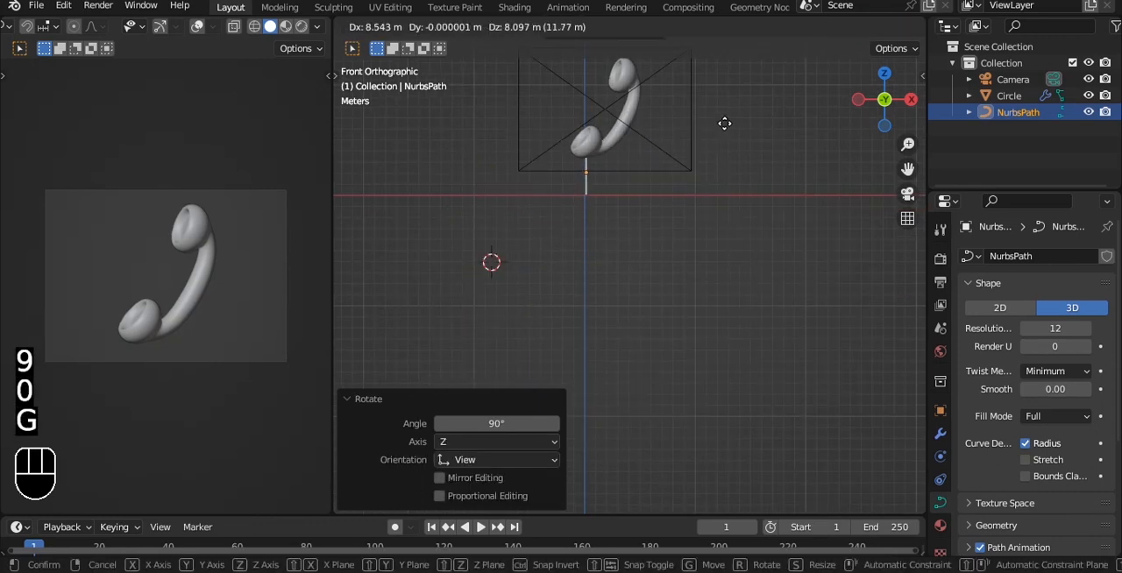
left_click(723, 134)
key("grave")
left_click_drag(706, 152, 686, 237, "ctrl+alt")
key("grave")
left_click(662, 184)
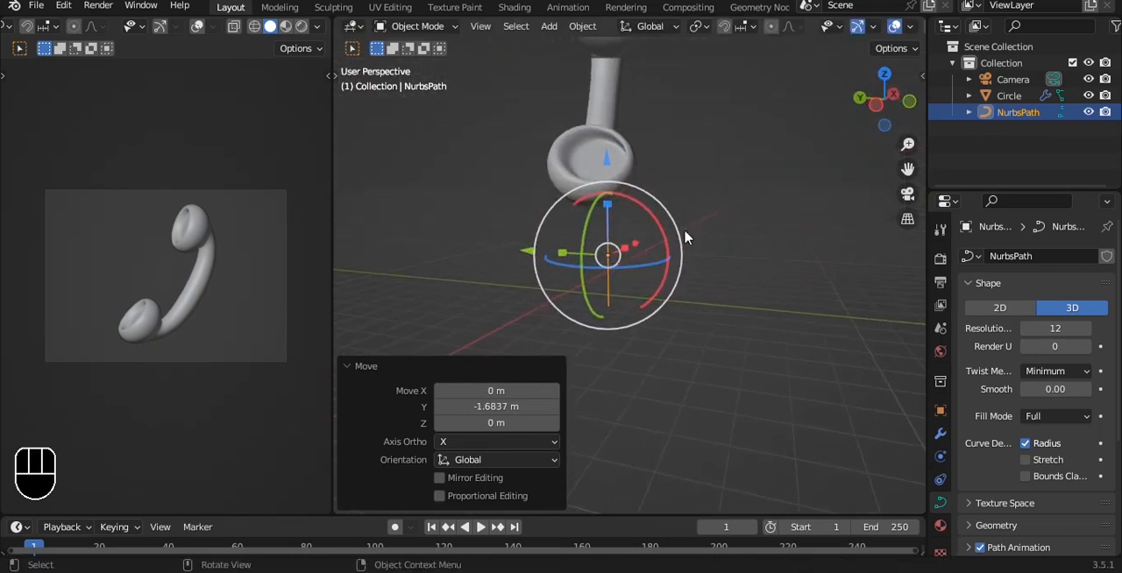
left_click_drag(519, 249, 490, 236)
left_click_drag(493, 235, 621, 243, "alt")
- Edit the path in front view and move its lower three control points about 2.1 m, mostly toward negative X
key("grave")
left_click(587, 180)
key("Tab")
key("a")
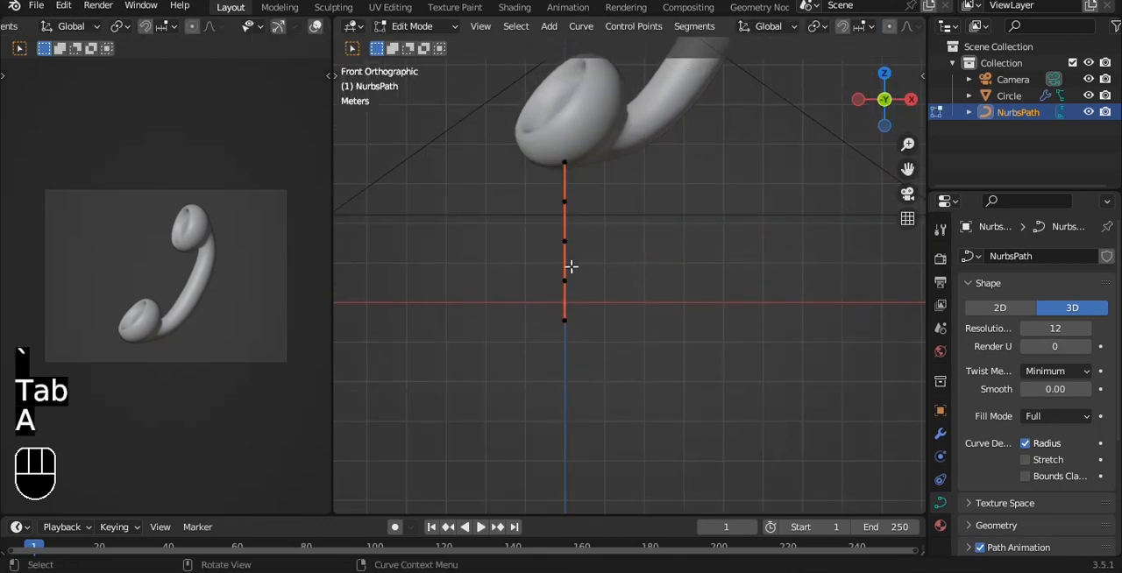
key("g")
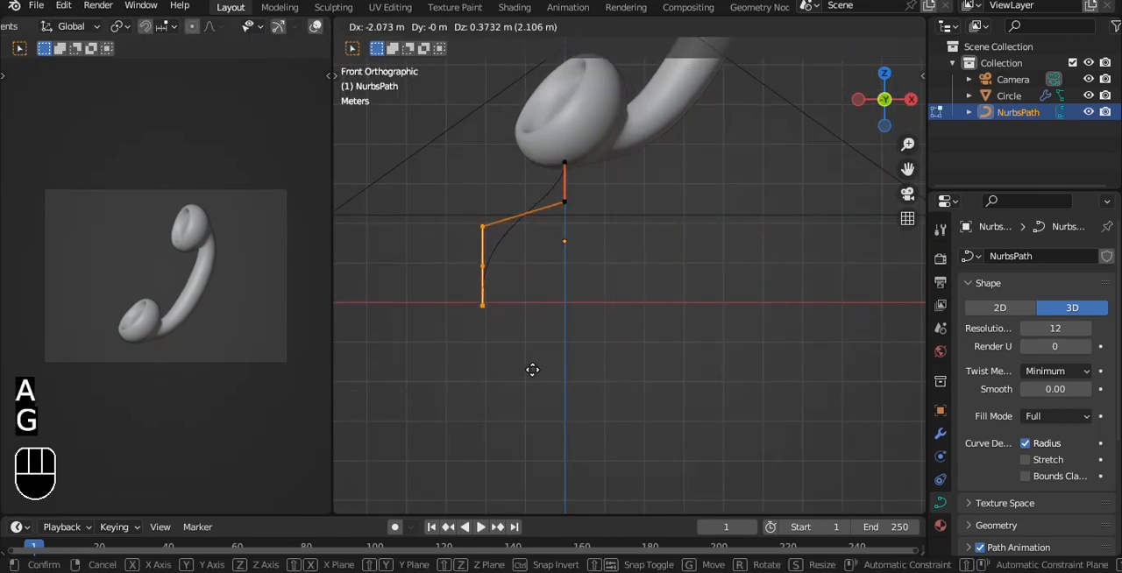
left_click(532, 369)
- Reposition the path's last two control points so the lower end curls back toward positive X
left_click_drag(569, 306, 558, 260, "alt+shift")
key("a")
left_click(471, 261)
left_click(468, 223, "shift")
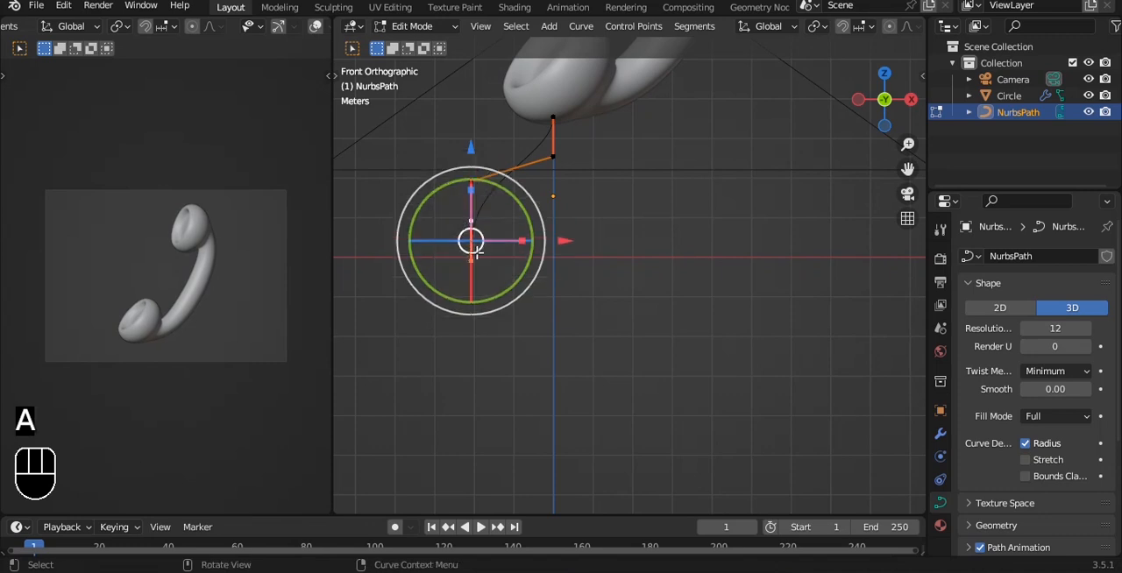
key("g")
left_click(495, 297)
key("g")
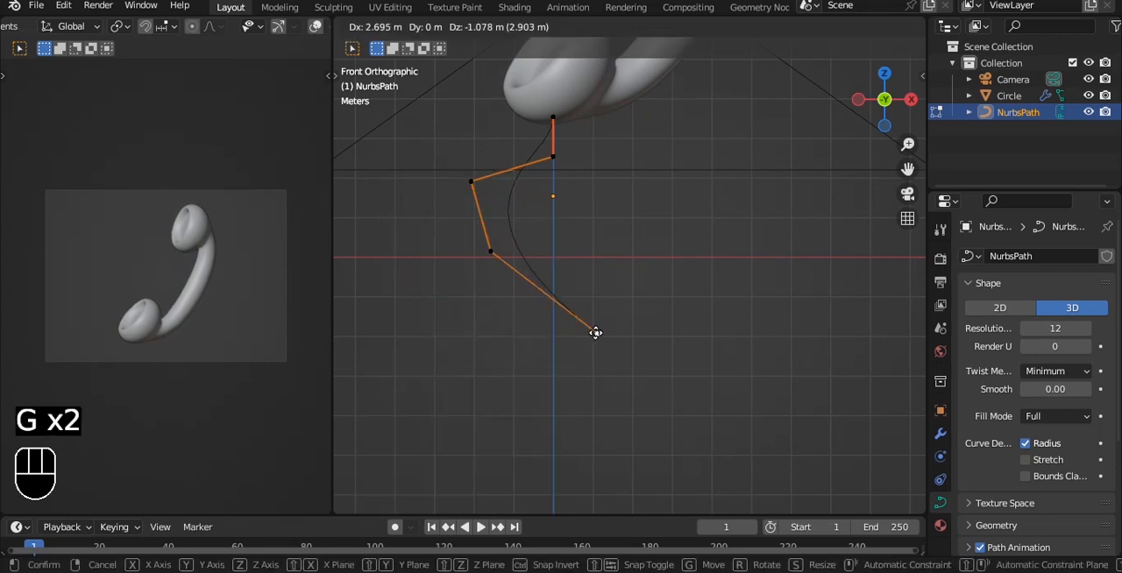
left_click(585, 310)
- Extrude the path's end point four times toward positive X to form a wave that rises and drops again, and finish editing
key("e")
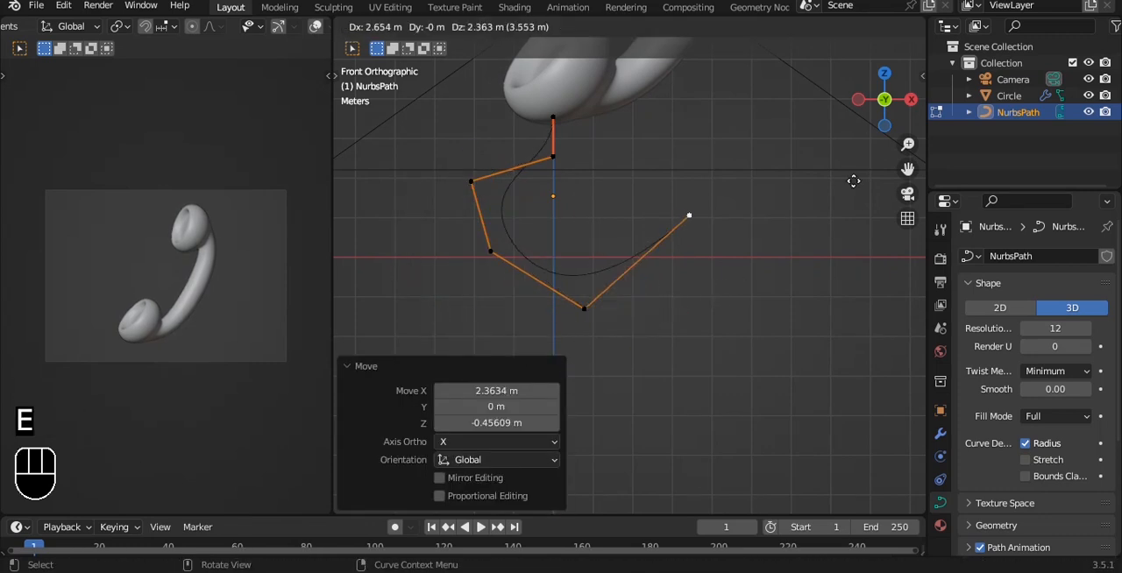
left_click(854, 162)
key("KP_Decimal")
key("e")
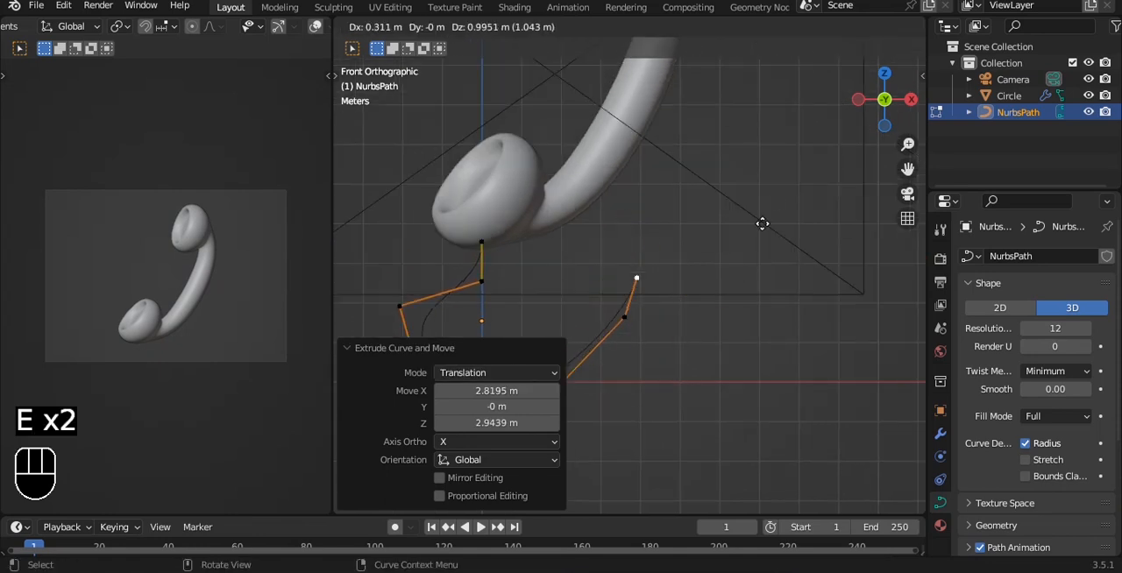
left_click(776, 168)
key("e")
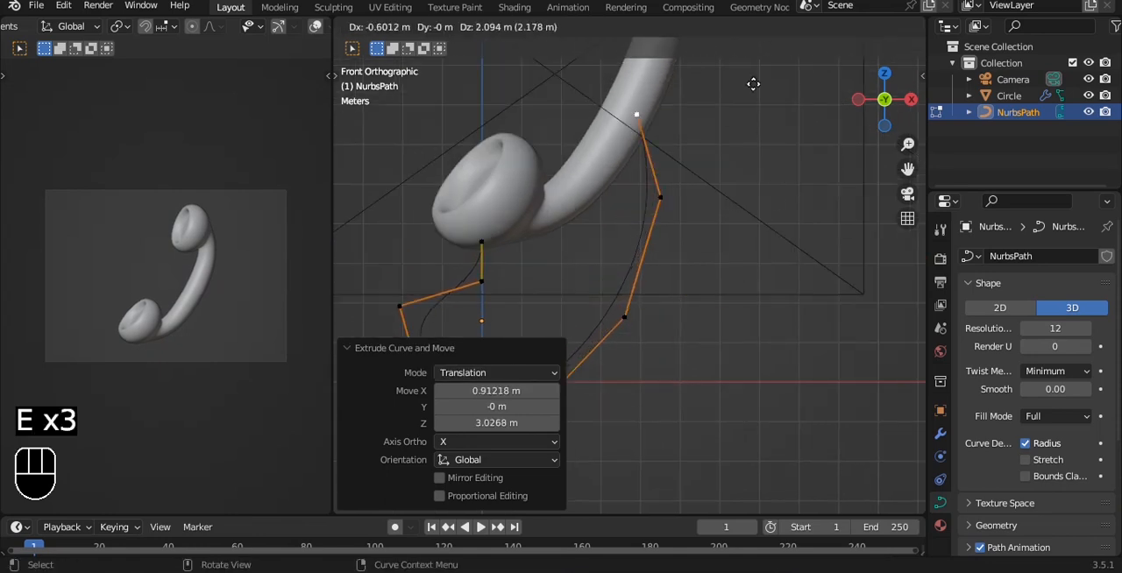
left_click(902, 188)
key("e")
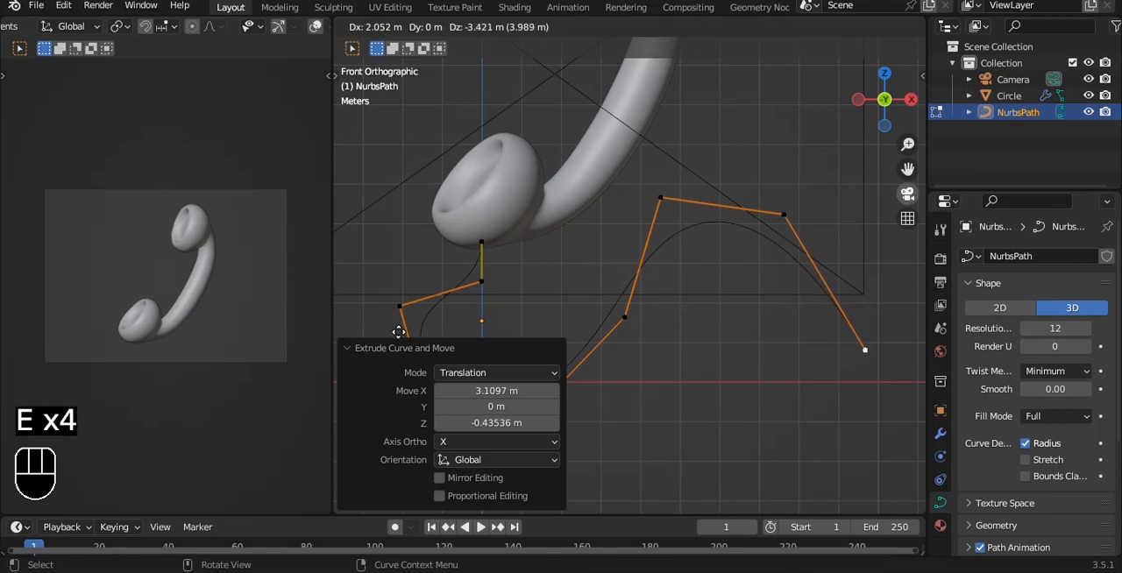
left_click(399, 333)
left_click_drag(591, 295, 594, 217, "alt+shift")
key("a")
key("a")
key("Tab")
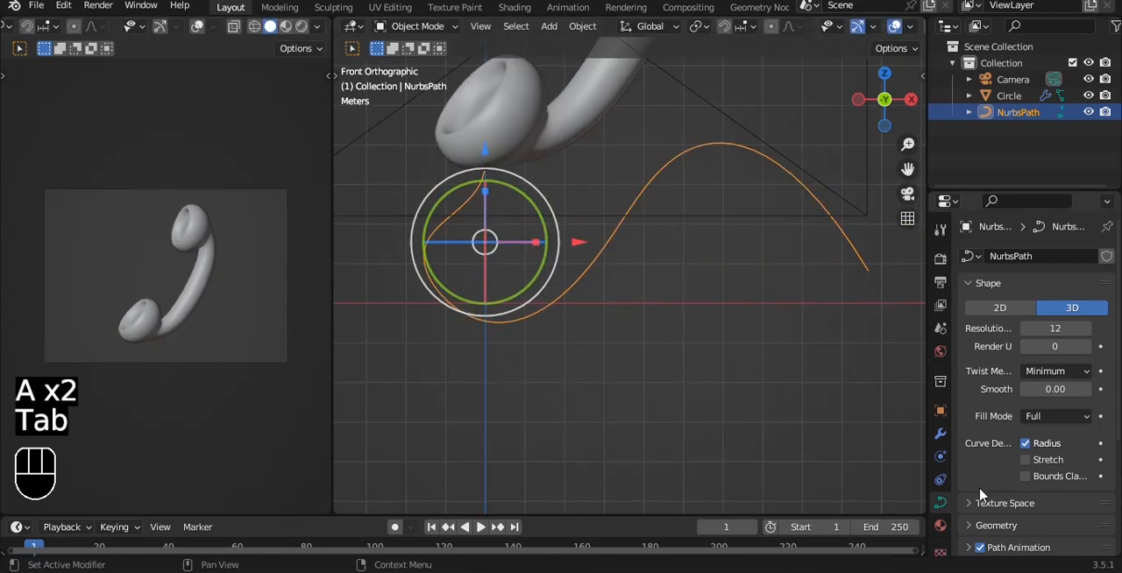
- Give the path a round bevel with a depth of 0.21 m and apply subdivision level 3 to form a cord
scroll(1061, 432, "down", 4)
left_click(1032, 396)
scroll(1037, 464, "down", 2)
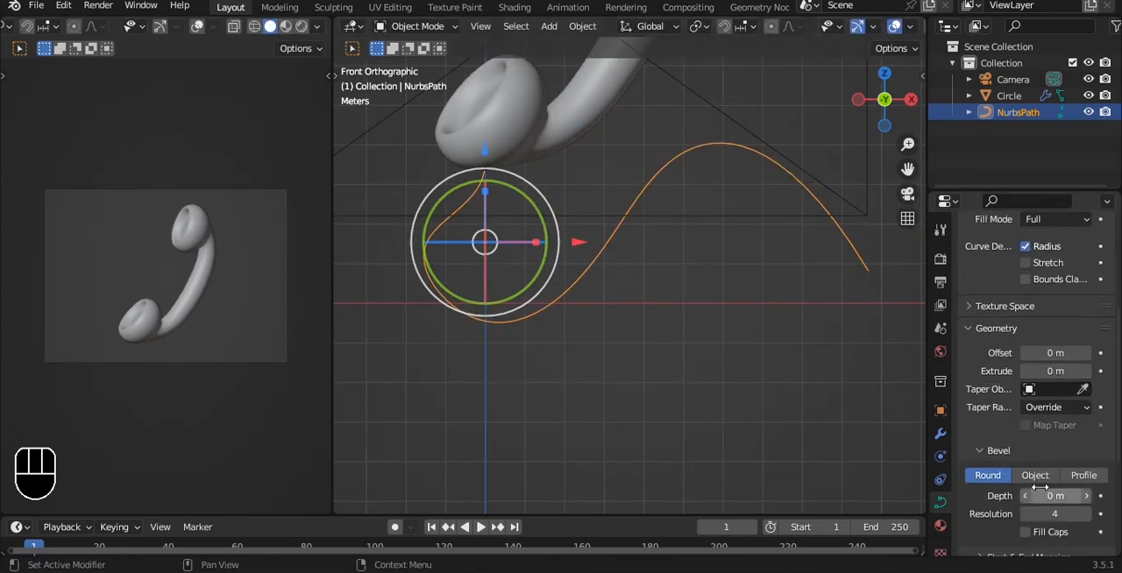
left_click_drag(1056, 496, 1100, 496)
key("ctrl+3")
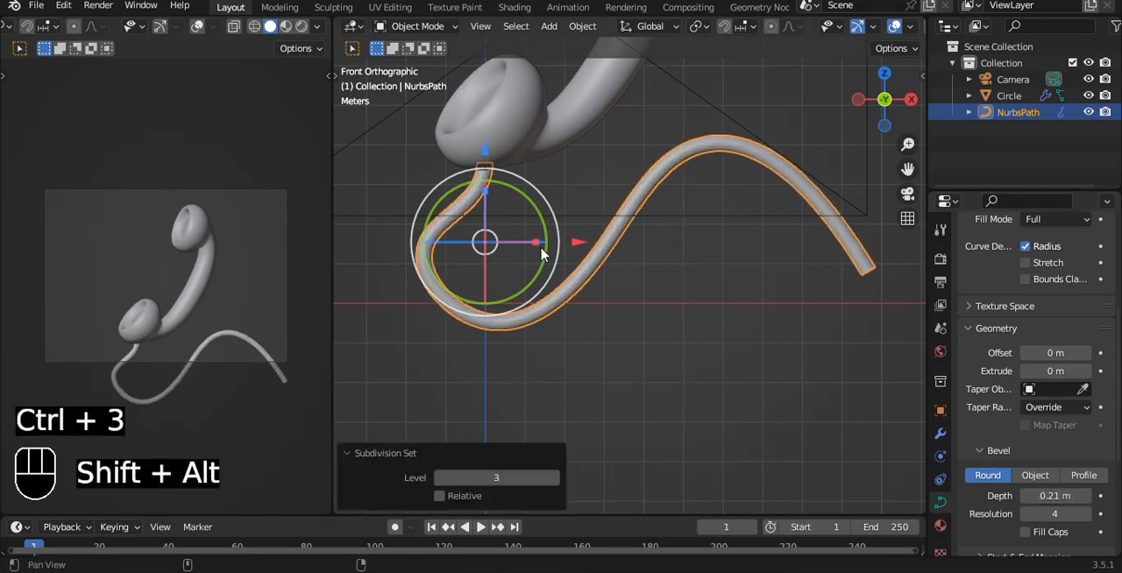
- Move the control point at the cord's lower bend down and toward negative X by about 0.9 m to widen the loop
scroll(668, 219, "up", 4)
key("Tab")
key("g")
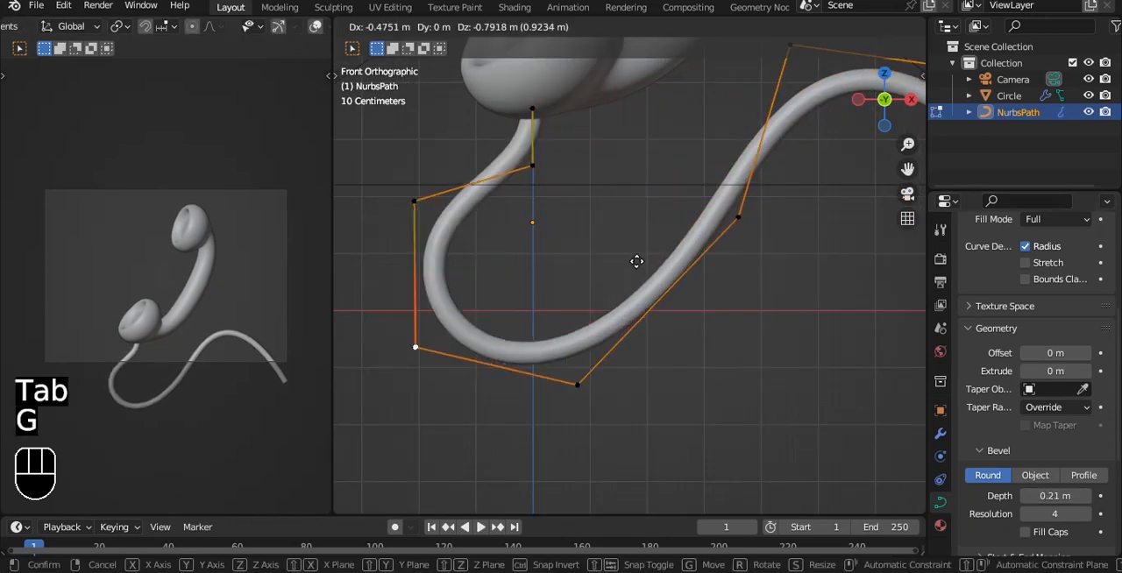
left_click(643, 268)
middle_click_drag(643, 268, 573, 263, "alt")
key("Tab")
- Shift the whole cord toward negative X so its upper end meets the underside of the lower cup, and check its depth alignment
left_click(590, 242)
key("g")
left_click(646, 256)
left_click_drag(683, 314, 646, 303)
middle_click_drag(646, 304, 698, 232, "alt")
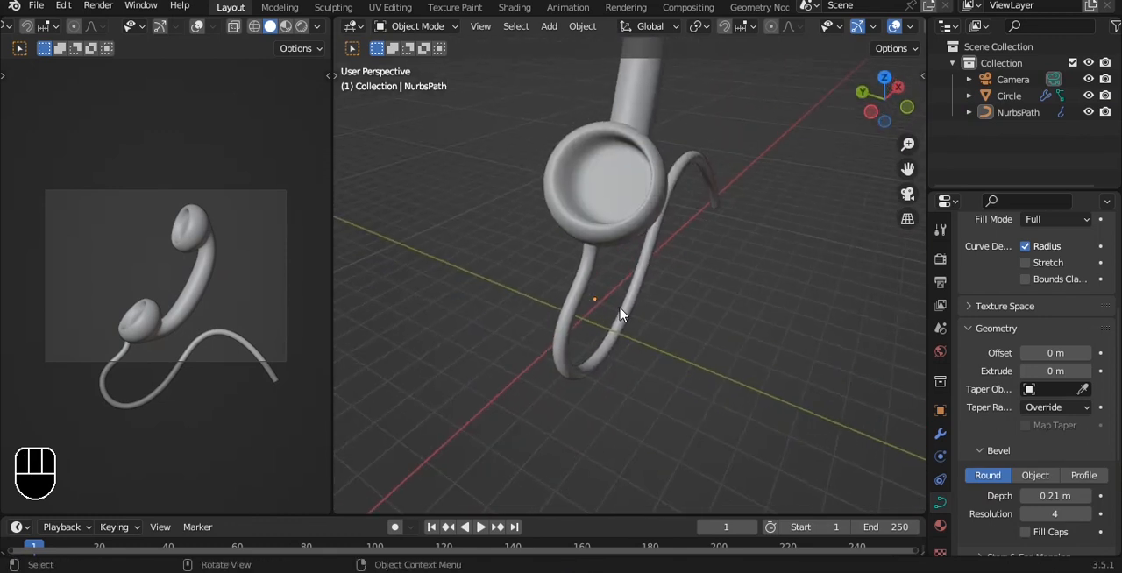
left_click(593, 304)
left_click_drag(529, 291, 536, 294)
middle_click_drag(536, 293, 633, 187, "alt")
- Extrude the cord's top control point about 0.38 m along X and Z into the handset's lower cup
key("grave")
left_click(548, 197)
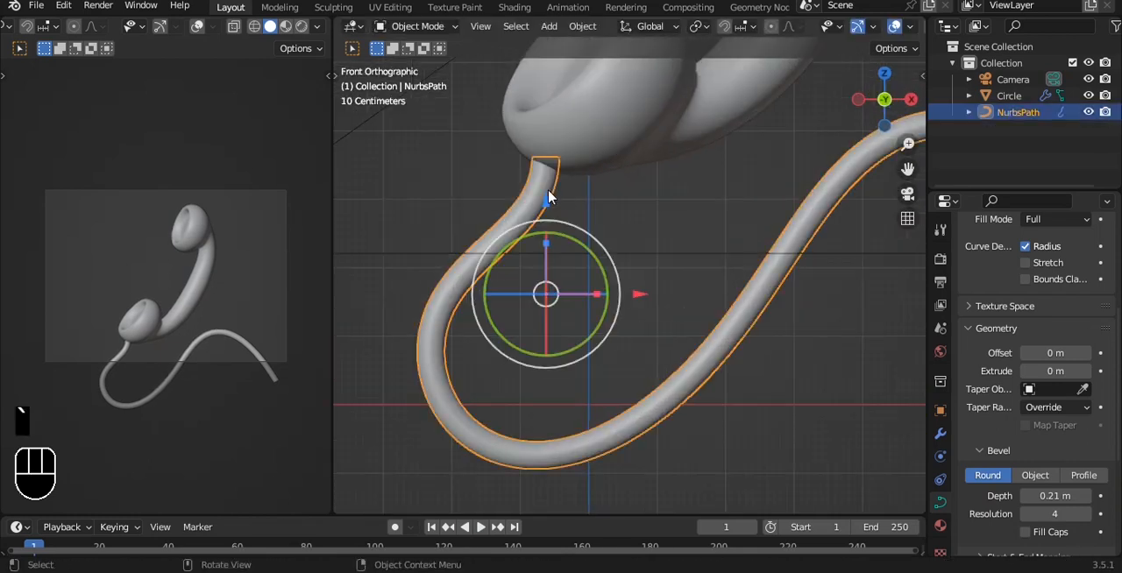
key("Tab")
key("alt+z")
left_click_drag(509, 199, 648, 135)
middle_click_drag(648, 135, 617, 212, "alt+shift")
key("alt+z")
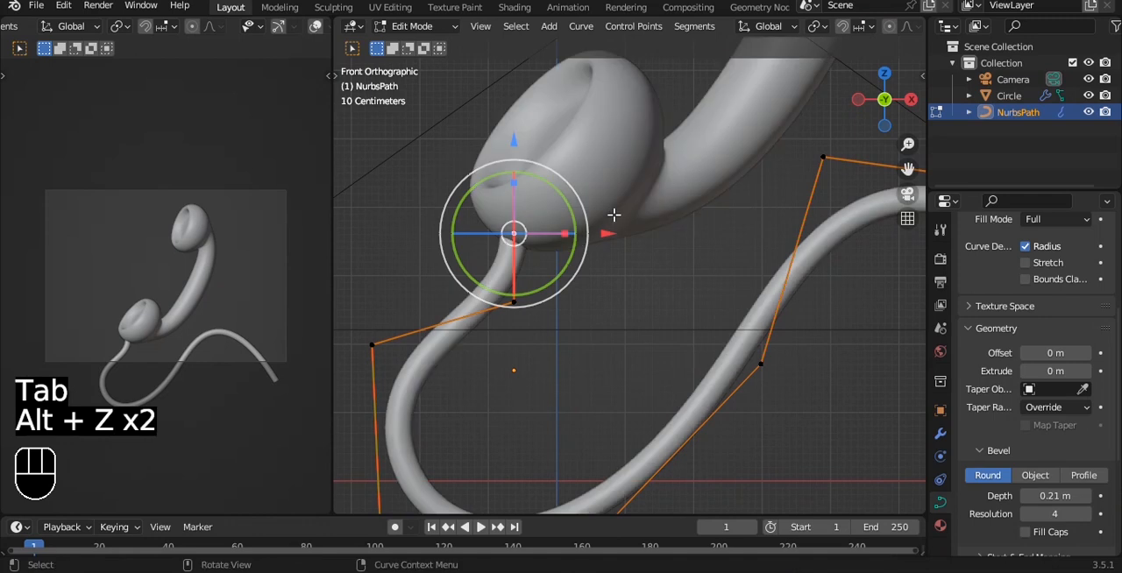
key("e")
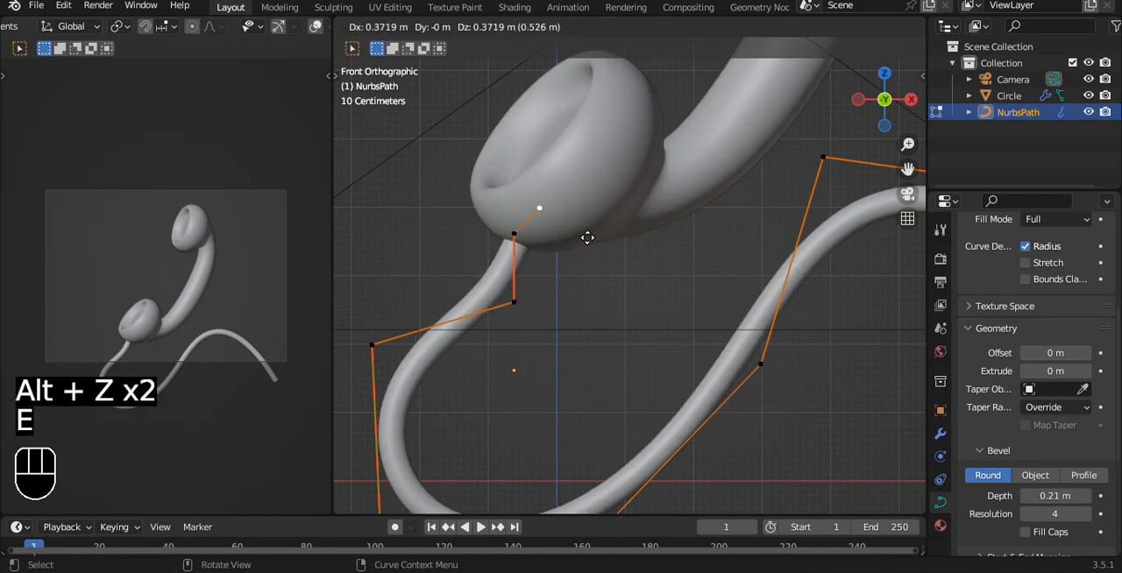
left_click(588, 236)
- Move the two control points below the cup outward toward negative X to round the cord's upper bend
middle_click_drag(559, 300, 639, 170, "shift")
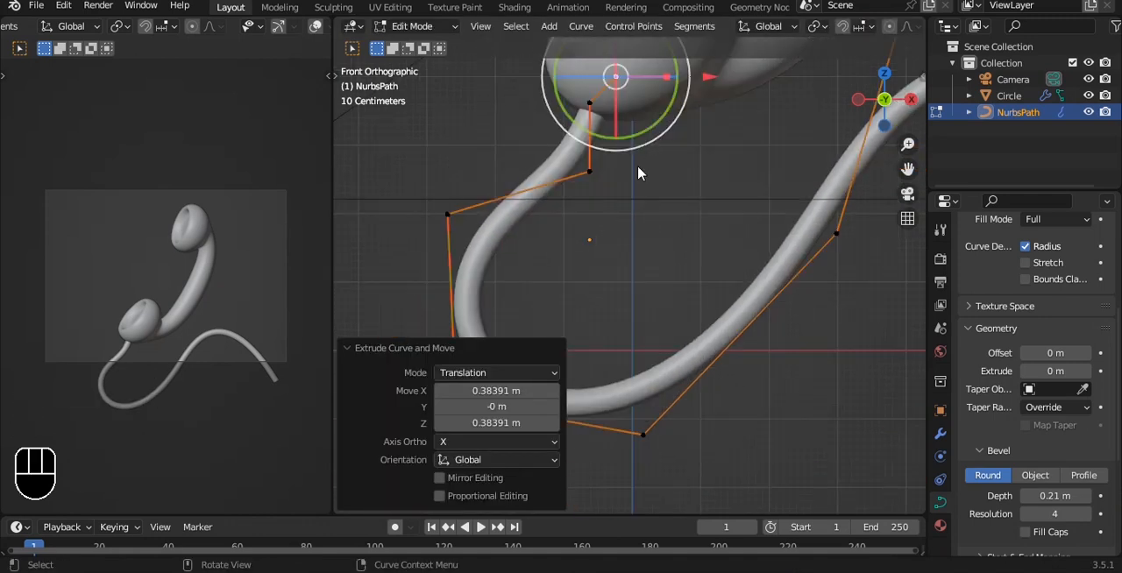
key("Tab")
key("Tab")
left_click(464, 214)
key("g")
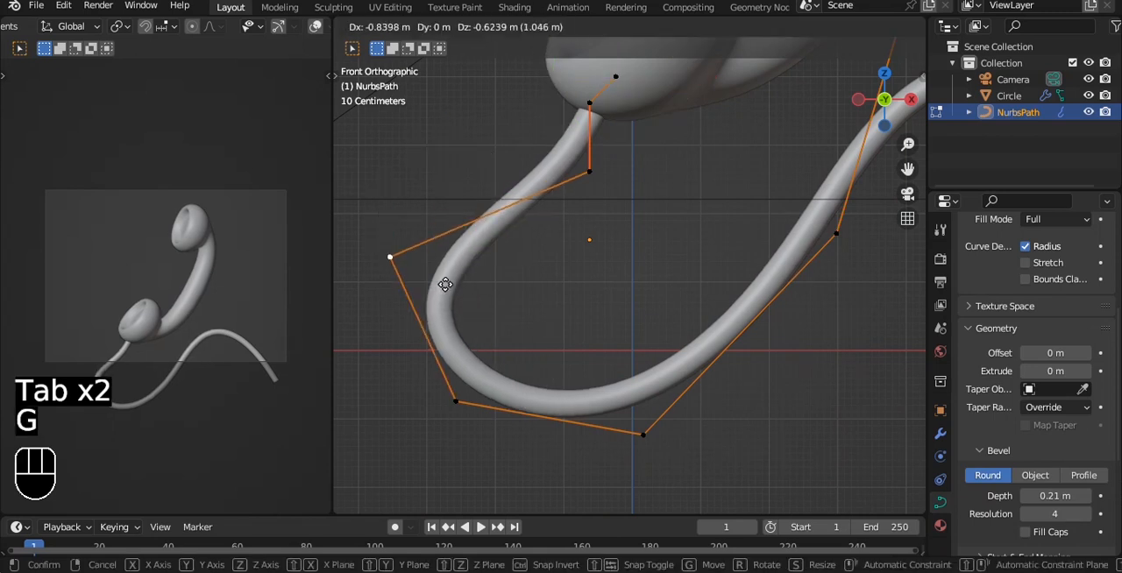
left_click(442, 288)
key("g")
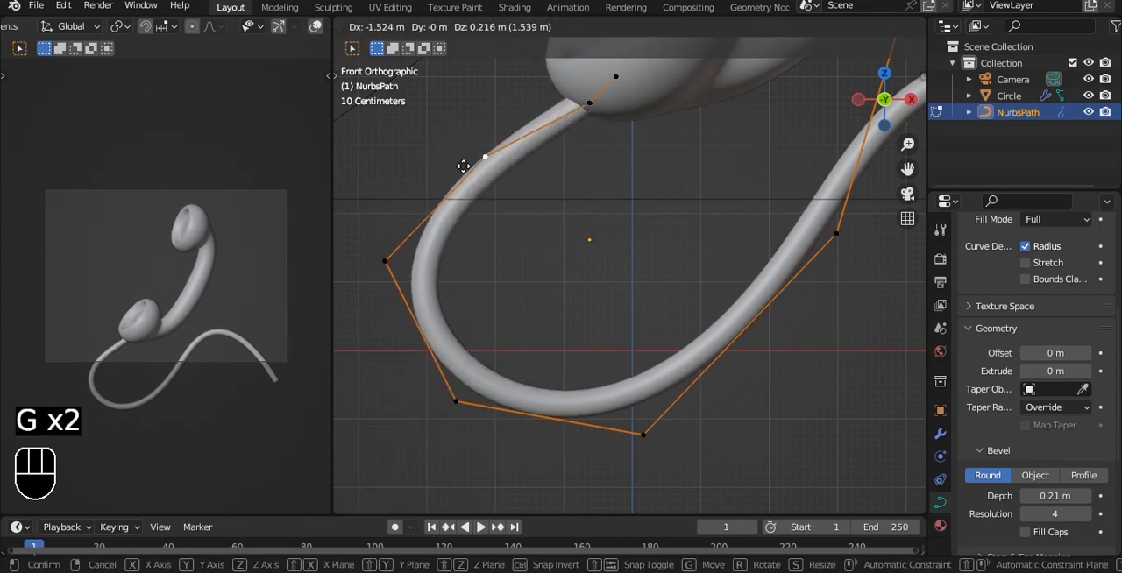
left_click(464, 165)
- Move the two control points at the cord's lowest bend to reshape and round the bottom of the loop
middle_click_drag(587, 281, 639, 175, "shift")
key("Tab")
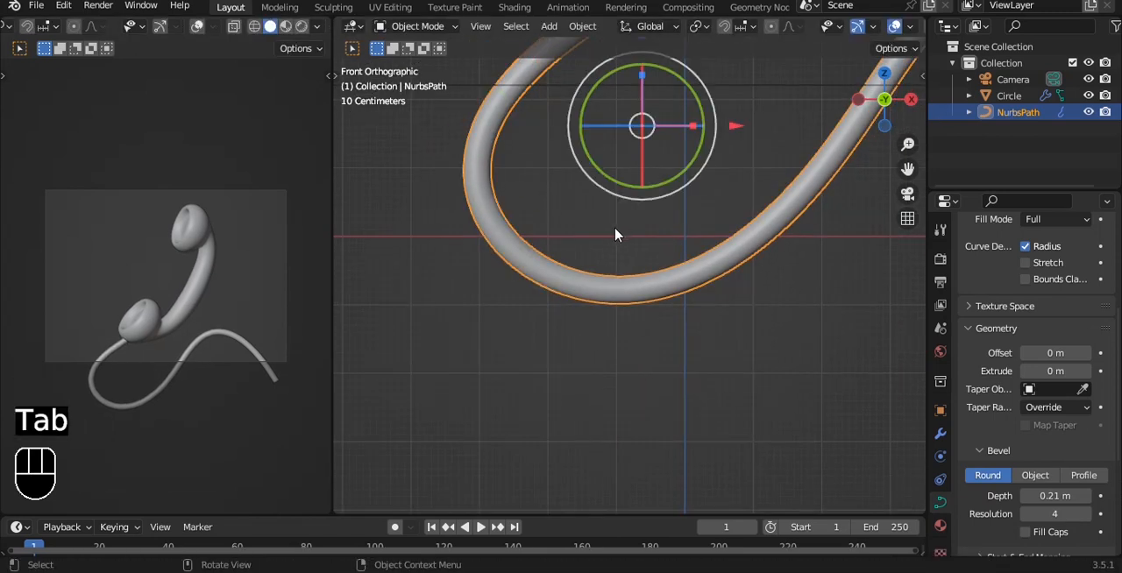
key("Tab")
left_click(524, 289)
key("g")
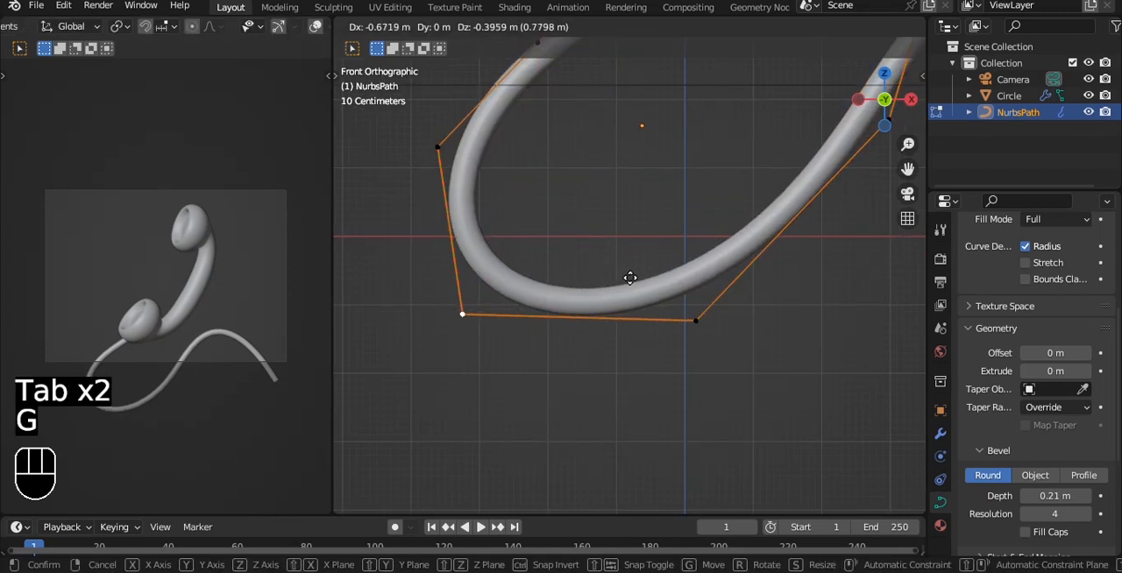
left_click(479, 317)
left_click(701, 322)
key("g")
left_click(719, 283)
key("Tab")
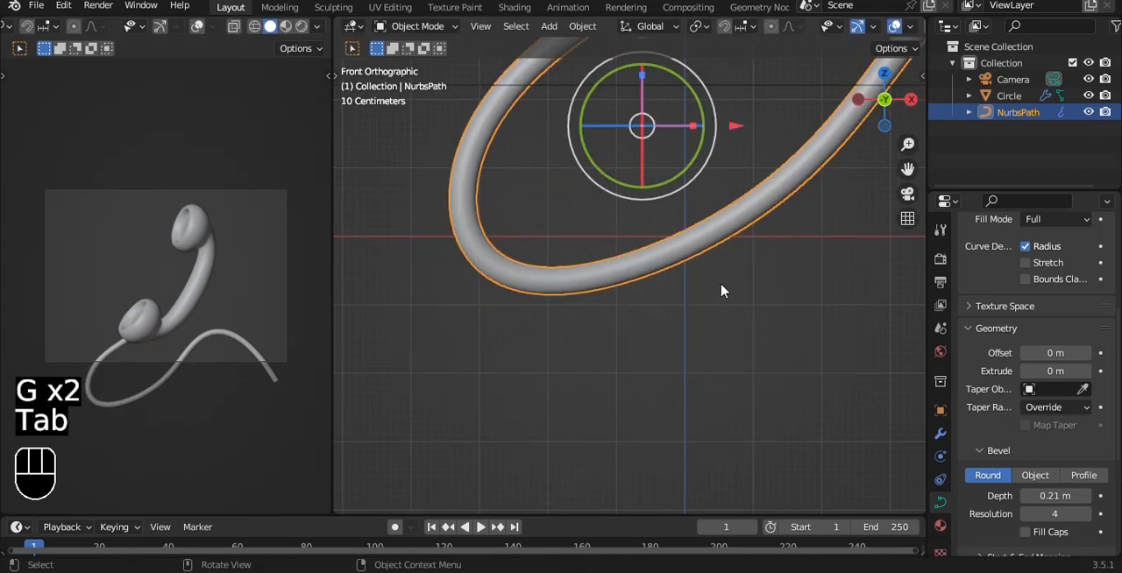
- Set the cord's bevel depth to 0.16 m and save the file
scroll(714, 293, "down", 3)
left_click(668, 230)
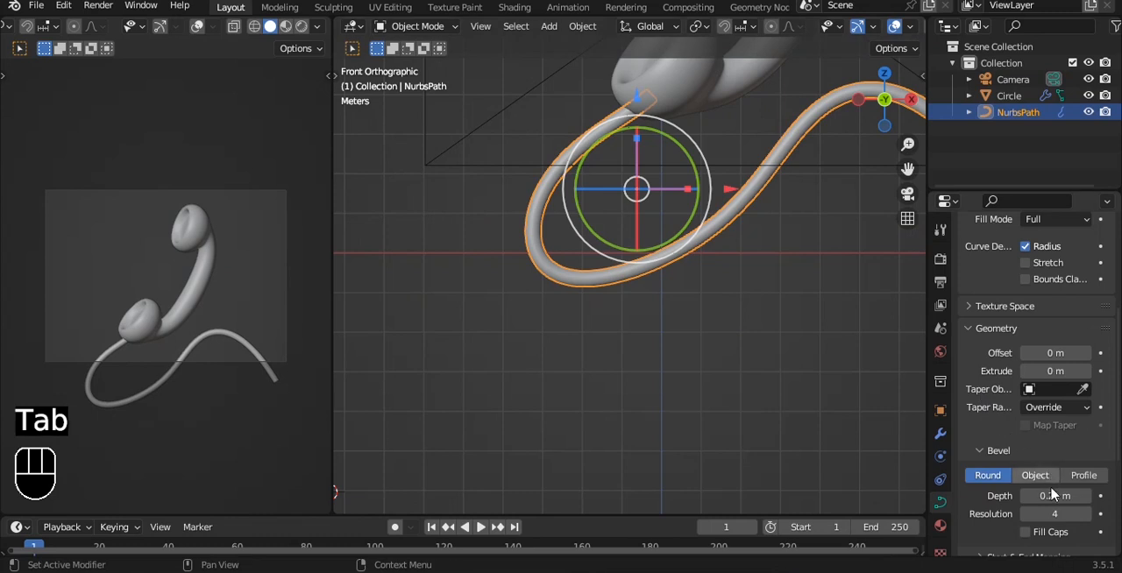
mouse_move(1054, 495)
left_mouse_down()
mouse_move(1034, 495)
mouse_move(1054, 495)
left_mouse_up()
left_click(733, 230)
middle_click_drag(733, 231, 694, 245, "shift")
key("ctrl+s")
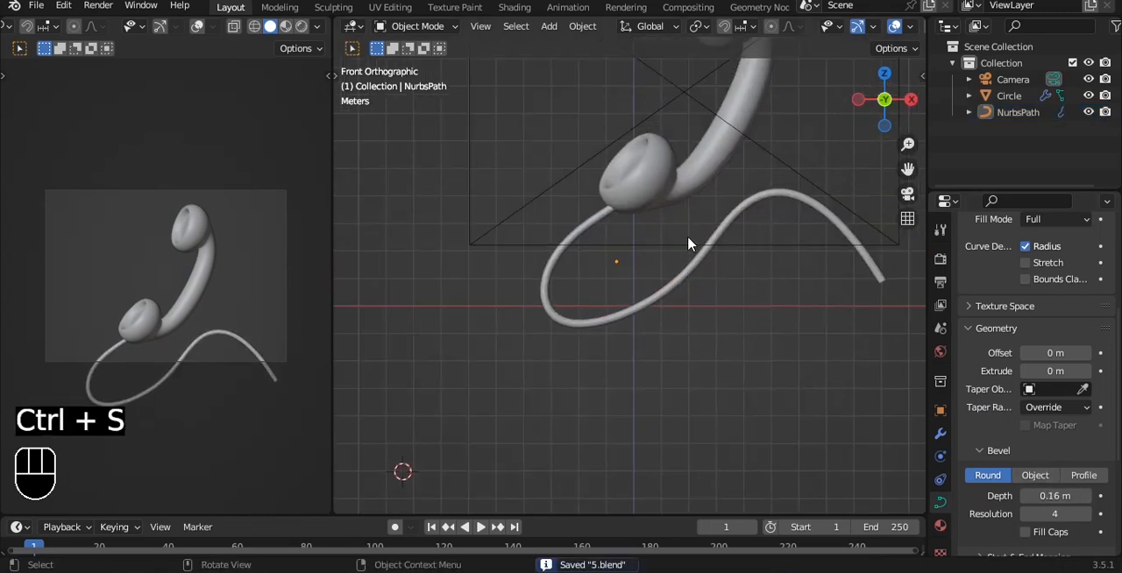
- Limit the camera view's rendering to a region around the frame, switch it to Rendered shading, and save
key("ctrl+b")
left_click_drag(37, 151, 303, 412)
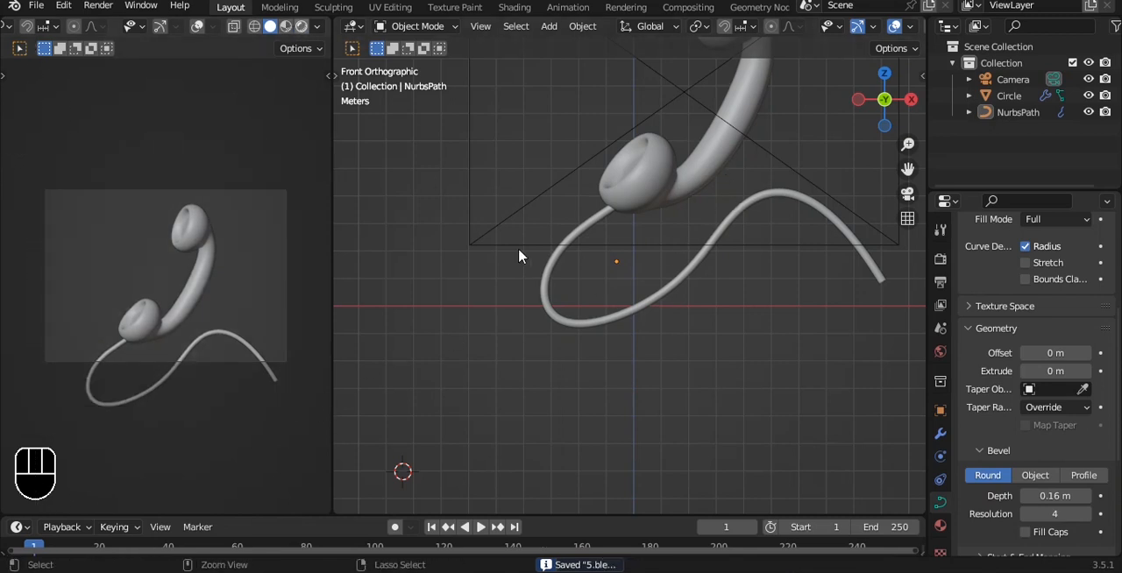
key("ctrl+s")
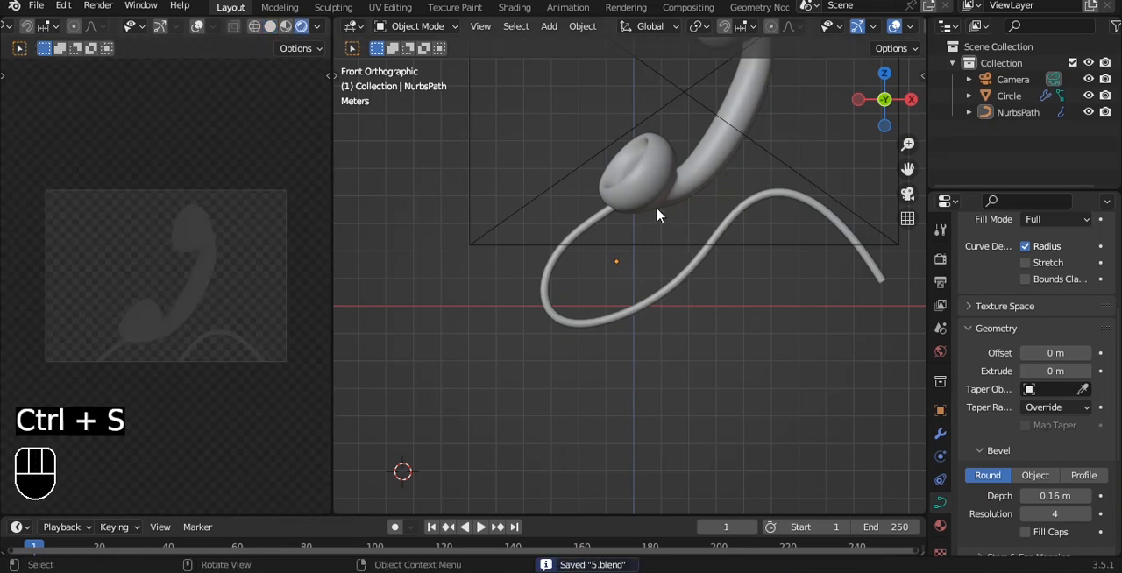
- Scale the handset and cord down together to about 0.78 and raise them within the camera frame
scroll(658, 210, "down", 2)
left_click_drag(701, 186, 661, 243, "alt+shift")
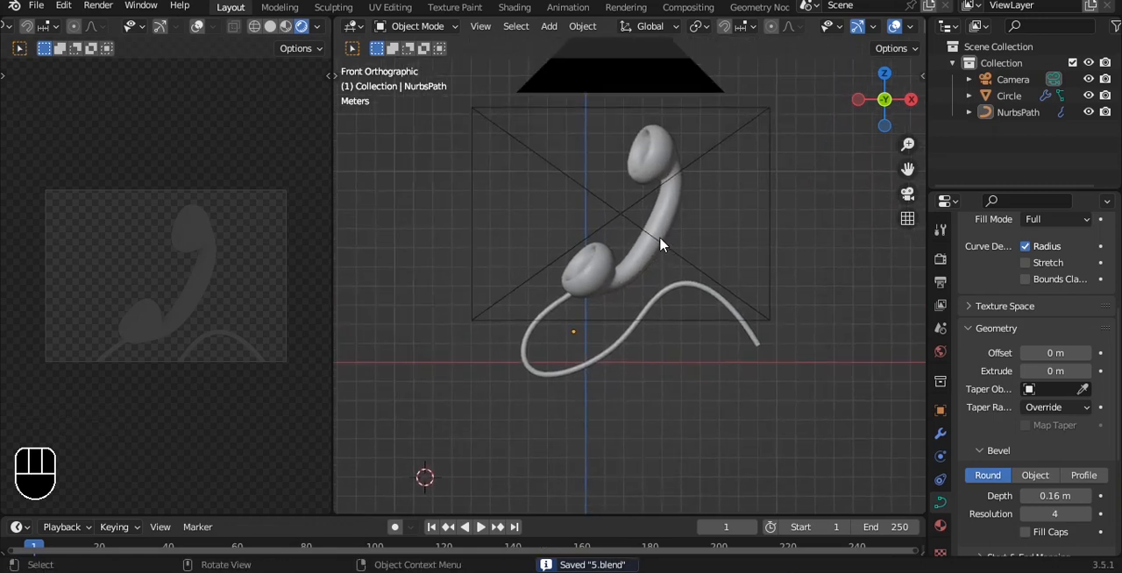
left_click(661, 243, "shift")
left_click(689, 286, "shift")
key("s")
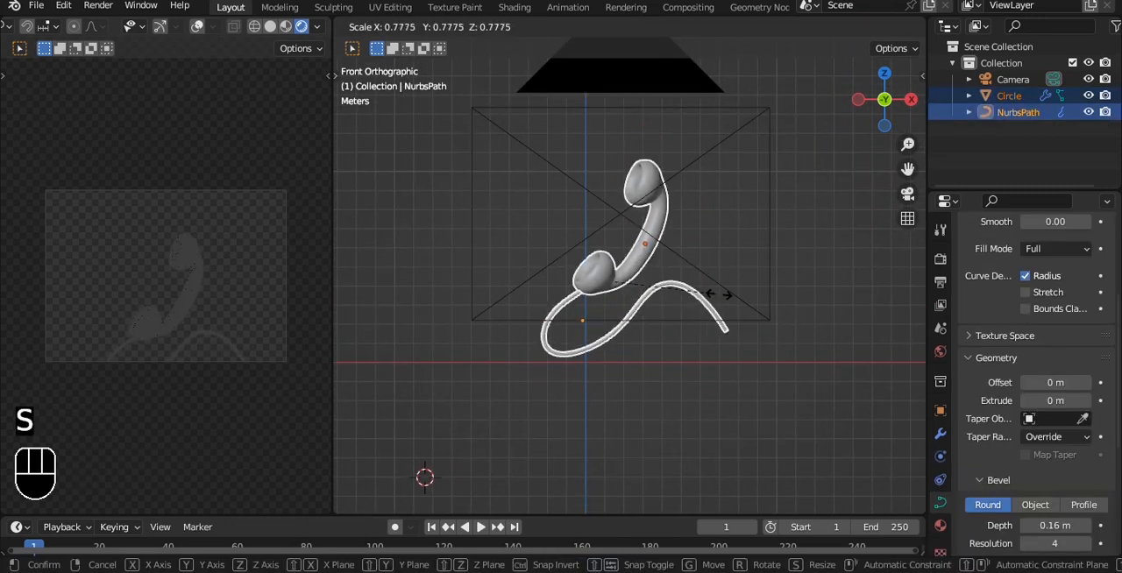
left_click(720, 296)
left_click_drag(617, 188, 616, 151)
- Extrude the cord's free end by about -1.33 m in X and -2.84 m in Z, and save the file
key("Tab")
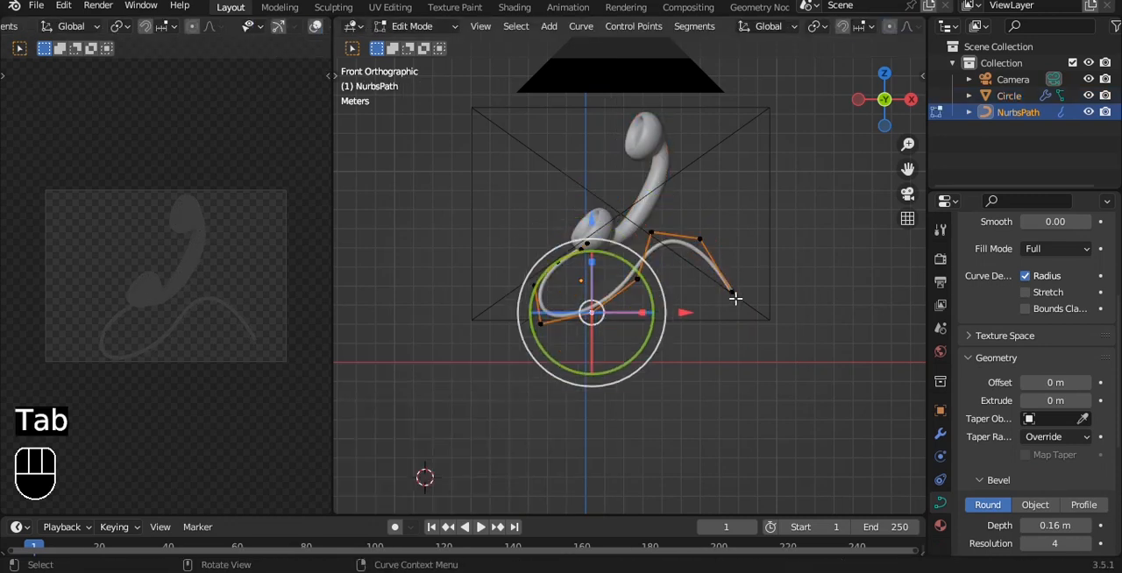
left_click(733, 293)
key("e")
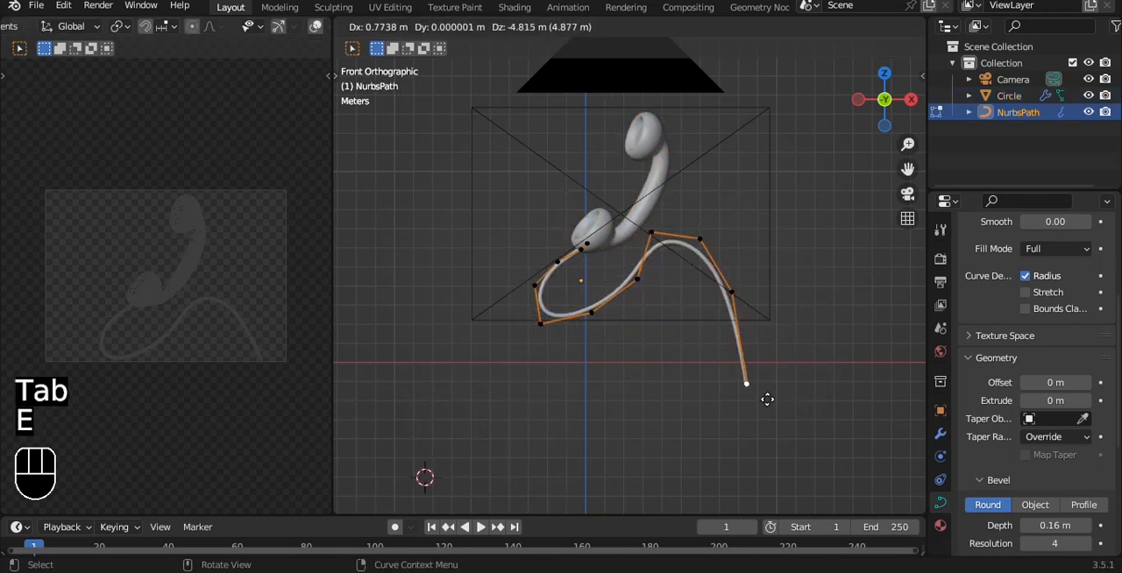
left_click(745, 368)
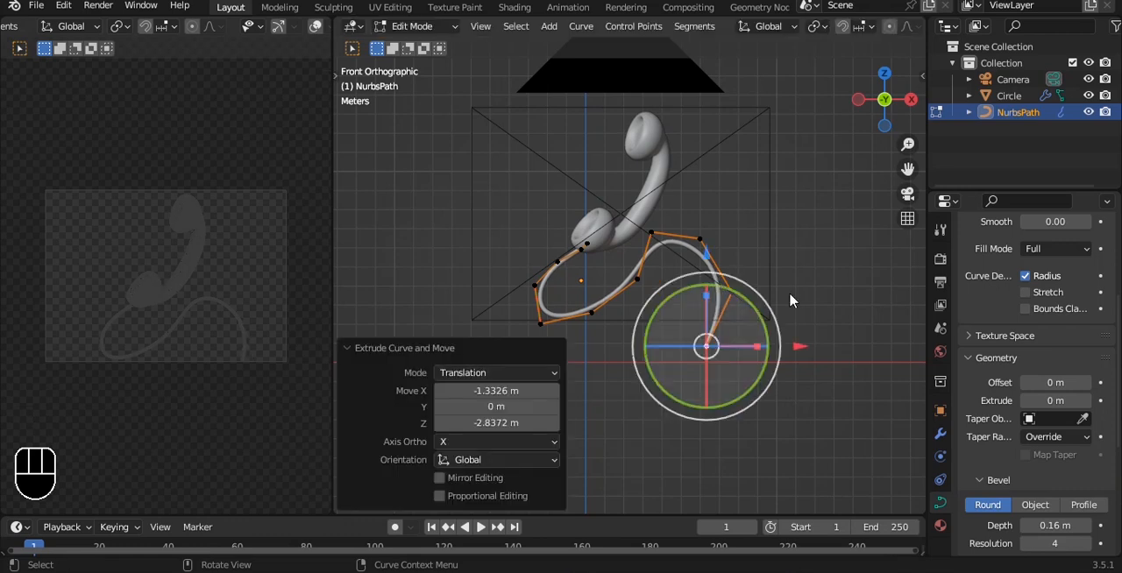
key("Tab")
key("ctrl+s")
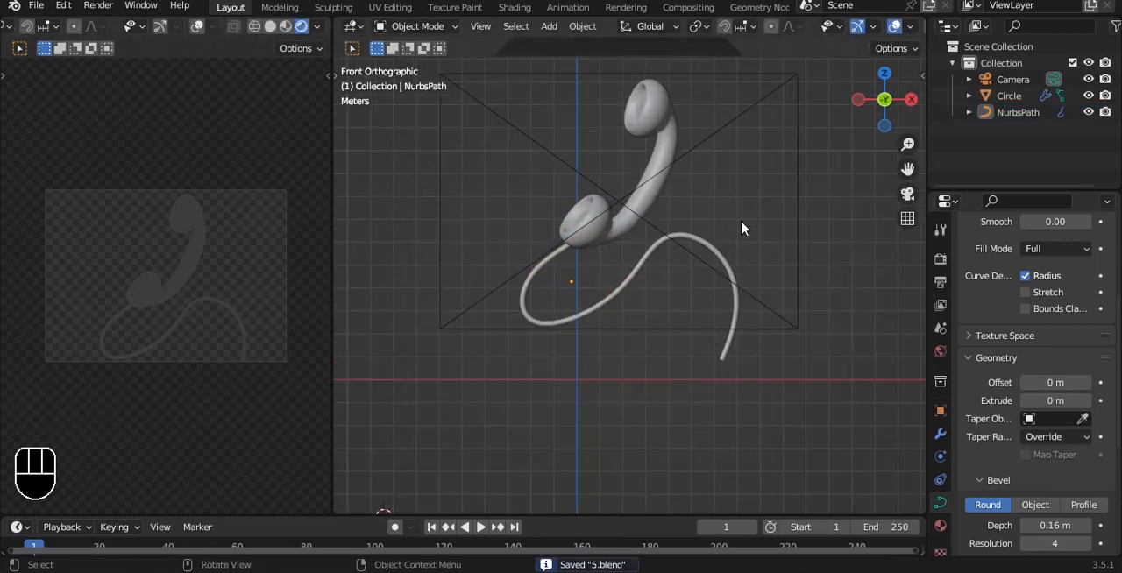
- Snap the 3D cursor to the handset
left_click_drag(741, 229, 719, 190, "alt")
key("shift+a")
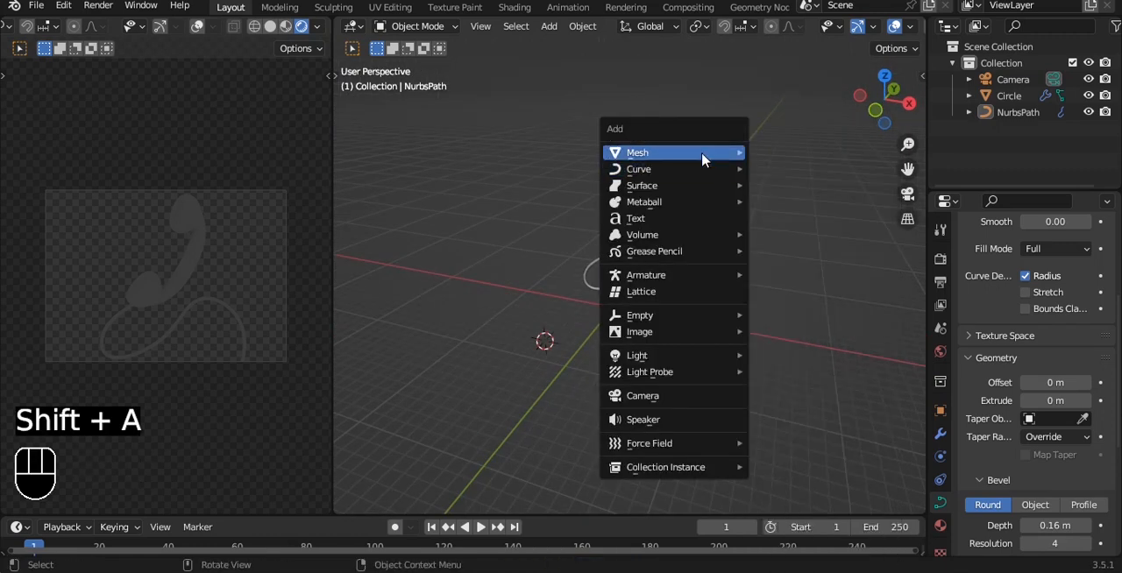
mouse_move(702, 158)
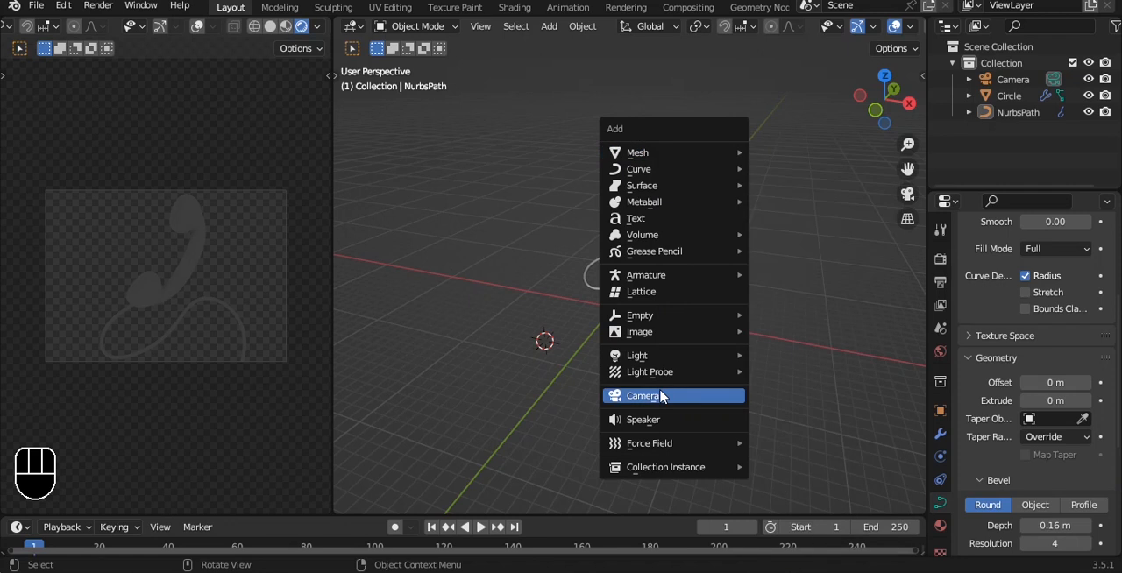
left_click(642, 227)
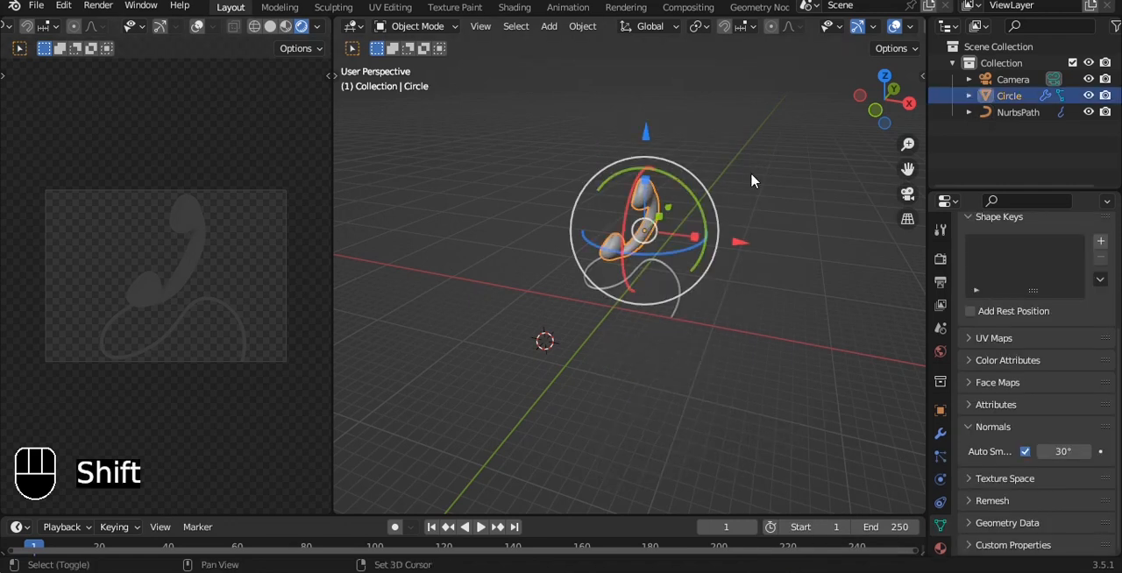
key("shift+s")
key("shift+s")
left_click(730, 272)
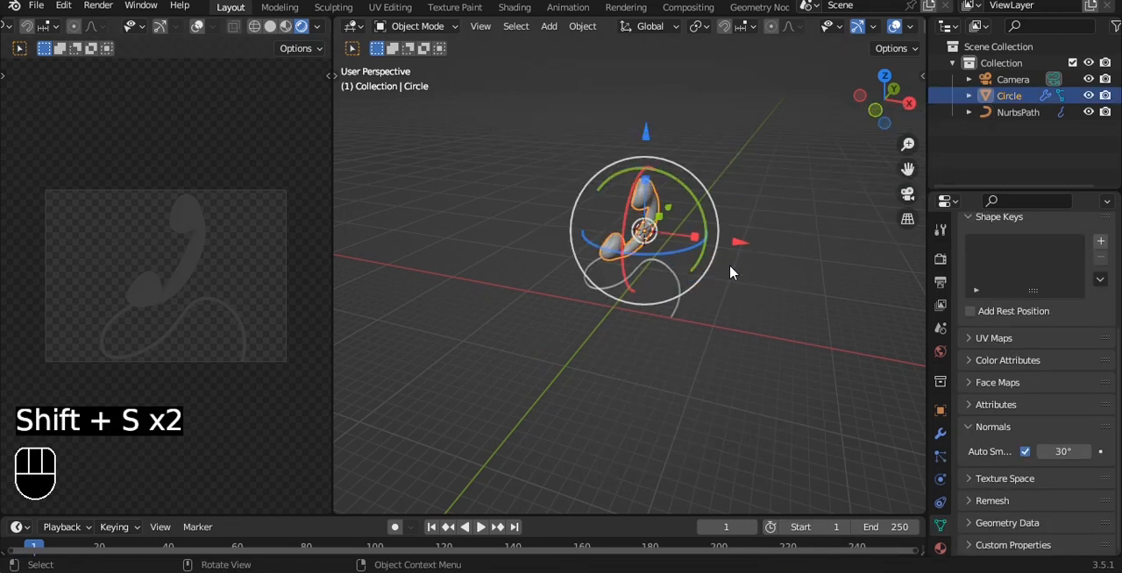
- Add a 3 Point Lights setup aimed at the handset and save the file
key("shift+a")
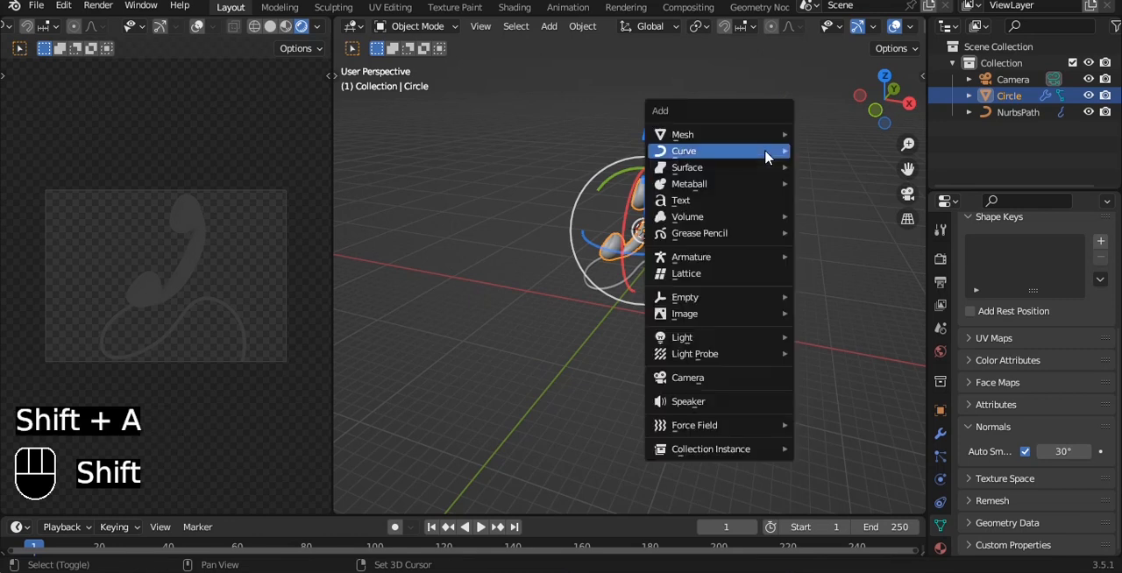
mouse_move(764, 155)
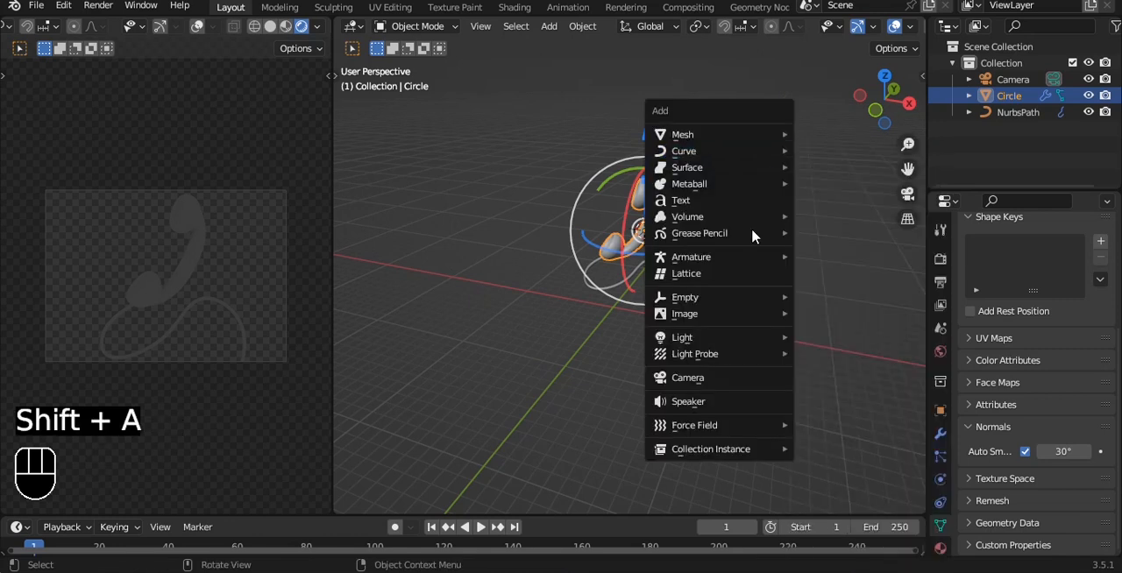
mouse_move(721, 340)
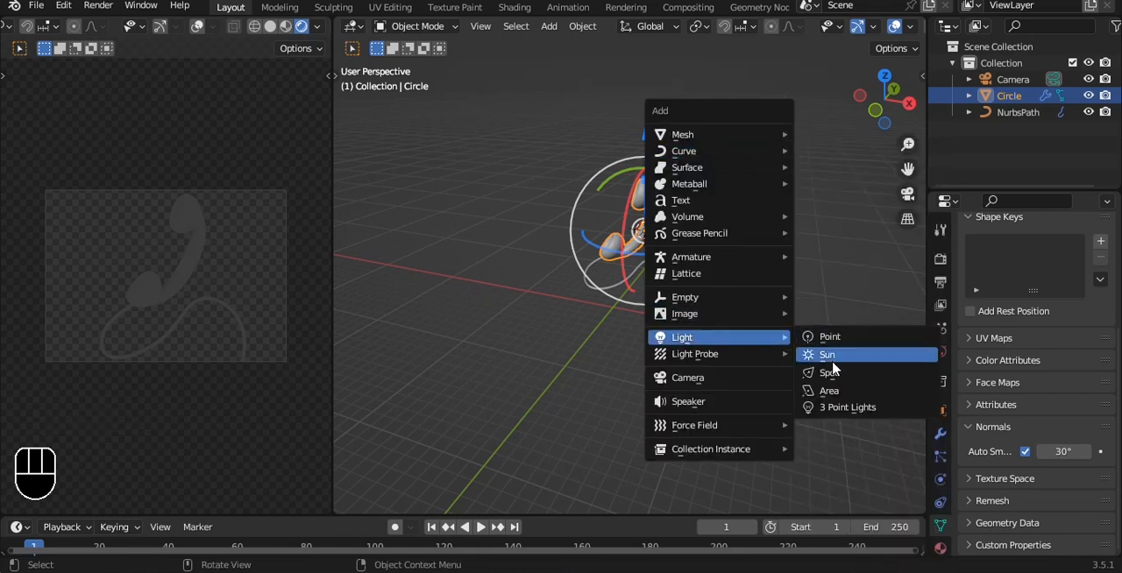
left_click(839, 407)
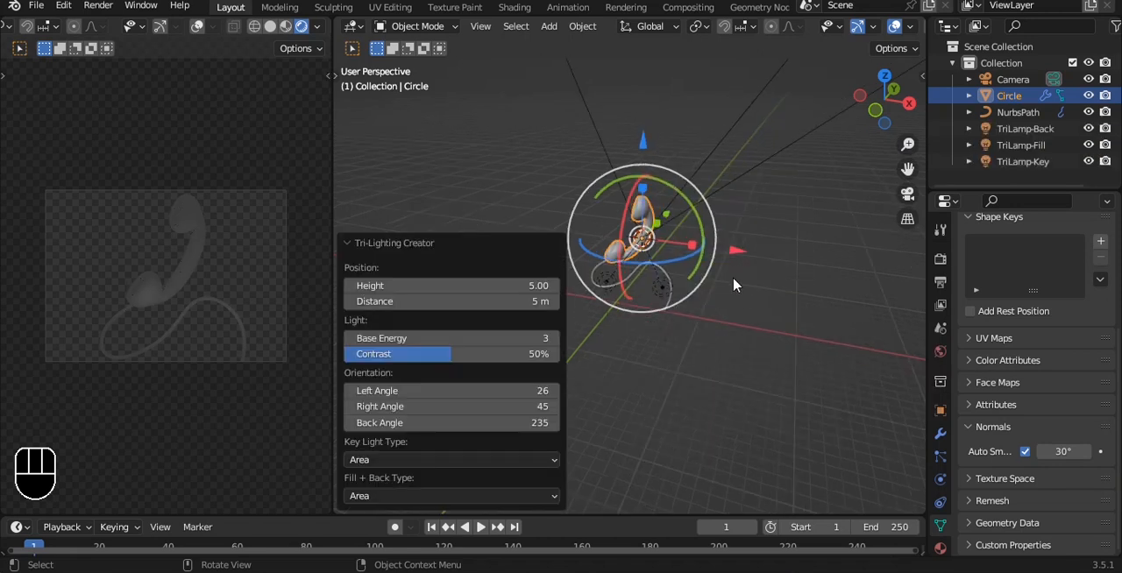
key("alt+a")
scroll(710, 236, "down", 5)
middle_click_drag(642, 166, 648, 224, "shift")
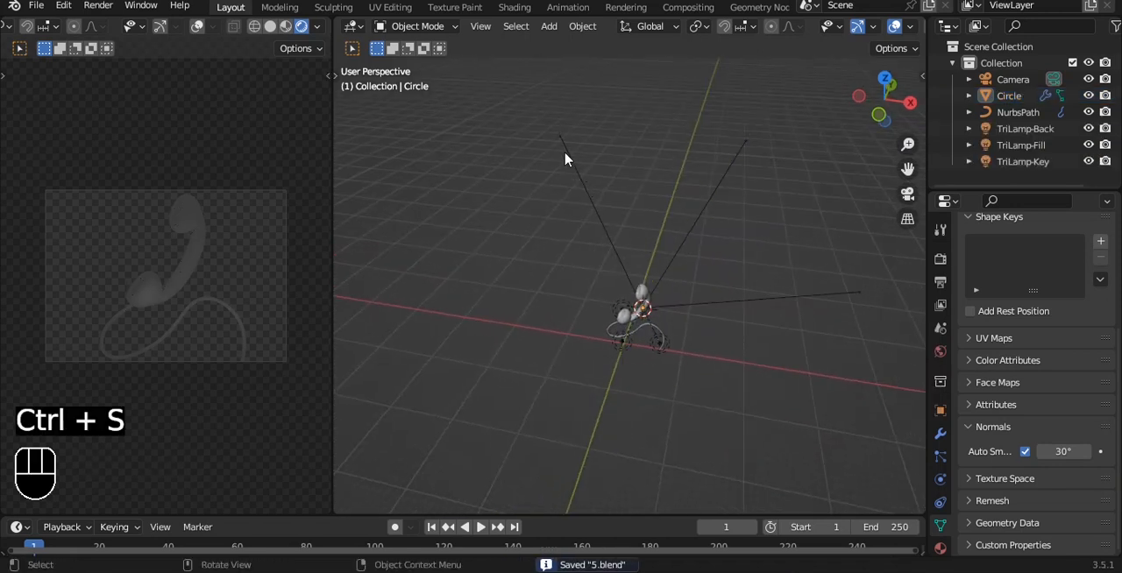
- Select all three lamps and raise them about 27.2 m along Z, above the handset
left_click(566, 156)
middle_click_drag(771, 235, 644, 377)
left_click(641, 416, "shift")
middle_click_drag(641, 416, 717, 382, "alt")
left_click(609, 376, "shift")
key("grave")
scroll(670, 302, "down", 4)
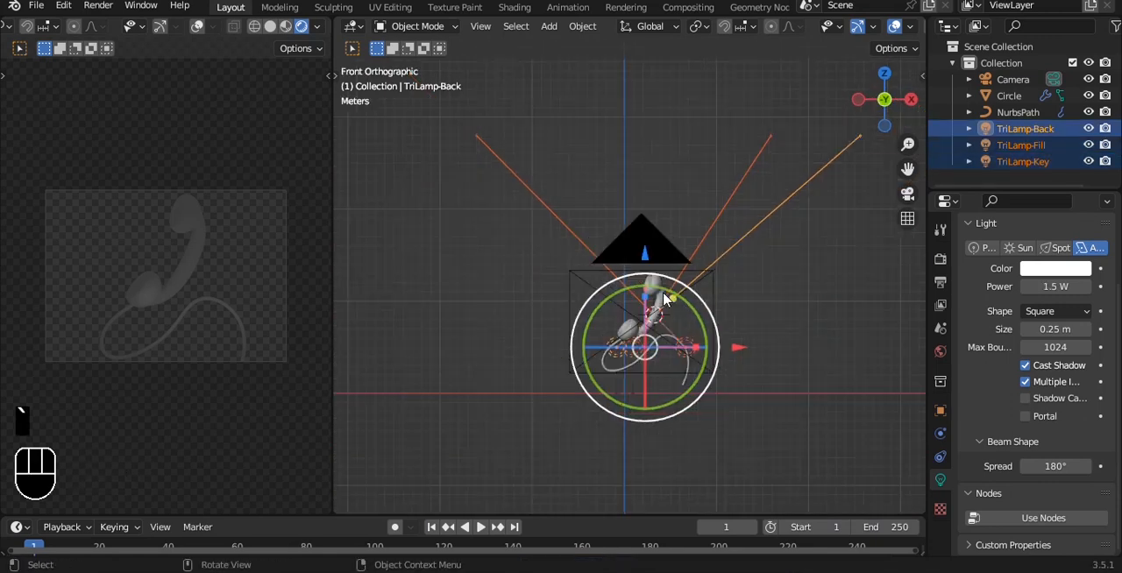
middle_click_drag(655, 259, 624, 324, "shift")
left_click_drag(609, 294, 617, 114)
- Scale up the three lamps together so they spread further apart, and save the file
key("s")
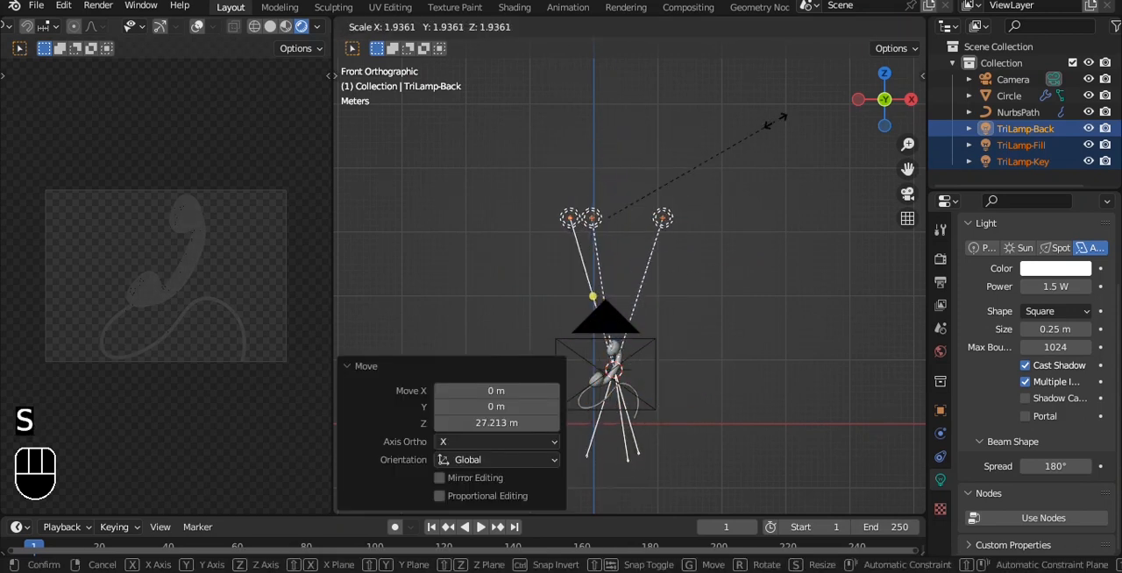
left_click(599, 131)
middle_click_drag(598, 131, 619, 320, "alt")
key("ctrl+s")
- Enlarge the TriLamp-Key area light to about 5.5 times its size
left_click(509, 324)
key("s")
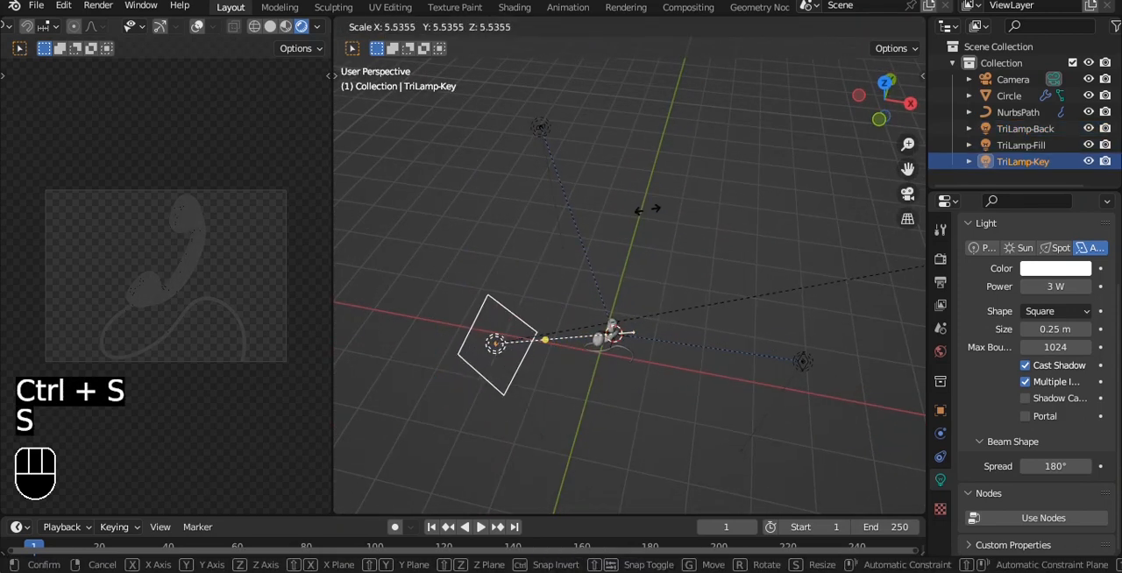
left_click(664, 193)
- Scale up the TriLamp-Back area light to a large square
mouse_move(665, 193)
middle_mouse_down("alt")
mouse_move(622, 160)
mouse_move(625, 222)
mouse_move(660, 199)
middle_mouse_up("alt")
left_click(532, 114)
key("s")
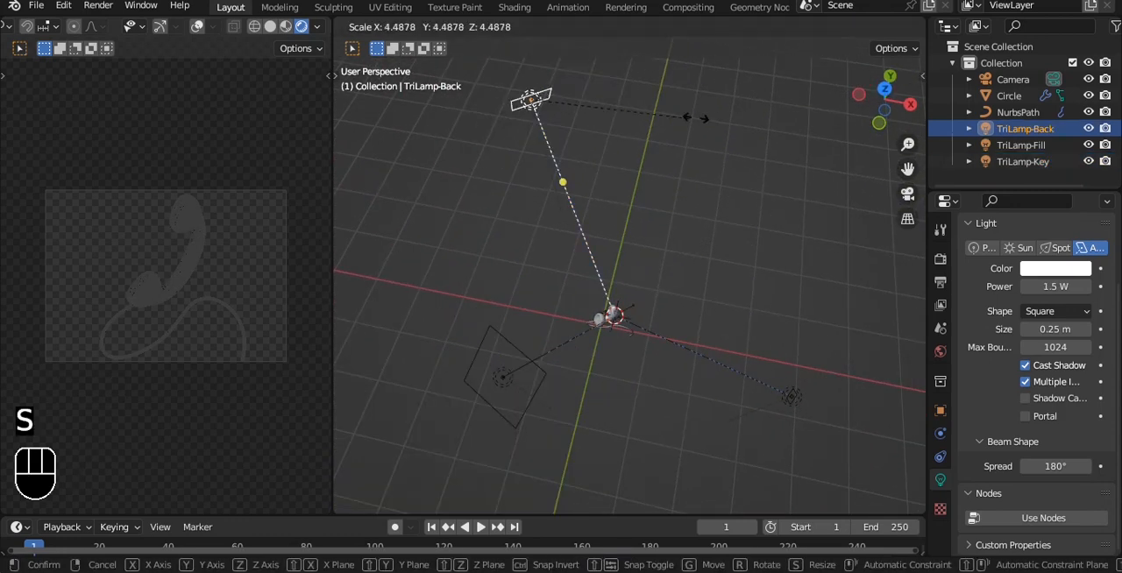
left_click(913, 120)
- Reposition the TriLamp-Key light directly above the handset so it faces straight down
middle_click_drag(606, 311, 523, 258)
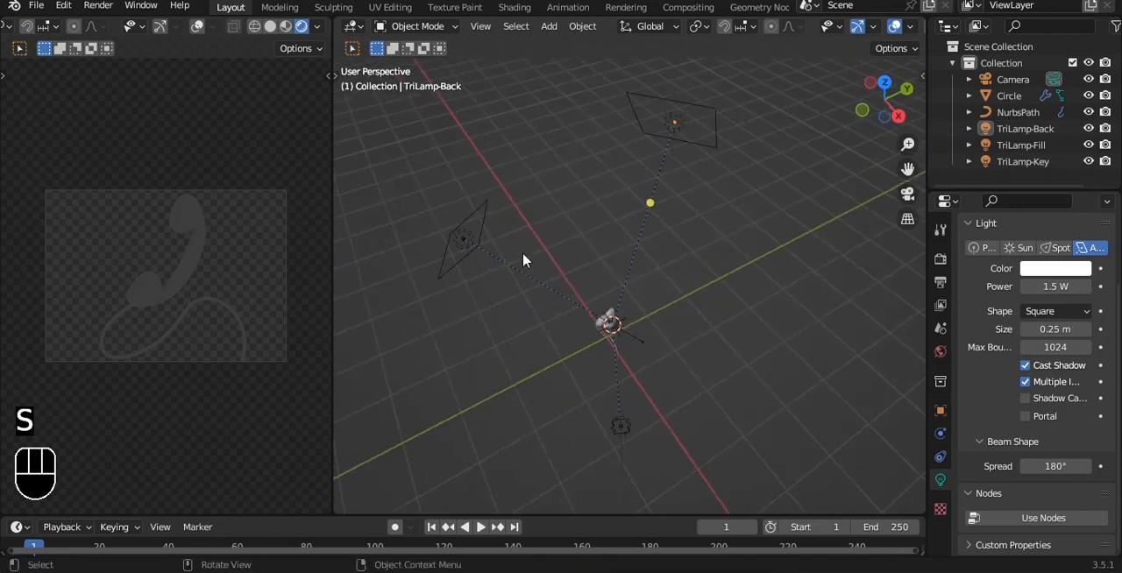
left_click(488, 239)
left_click_drag(547, 211, 684, 161)
key("grave")
left_click(727, 143)
left_click_drag(712, 218, 713, 219)
mouse_move(723, 217)
left_mouse_down()
mouse_move(701, 211)
mouse_move(700, 221)
mouse_move(759, 302)
mouse_move(762, 241)
mouse_move(725, 234)
left_mouse_up()
key("grave")
left_click(596, 151)
key("grave")
left_click(756, 198)
key("grave")
key("Escape")
- Scale the TriLamp-Key light by about 1.59 and save the file
key("s")
left_click(867, 269)
key("ctrl+s")
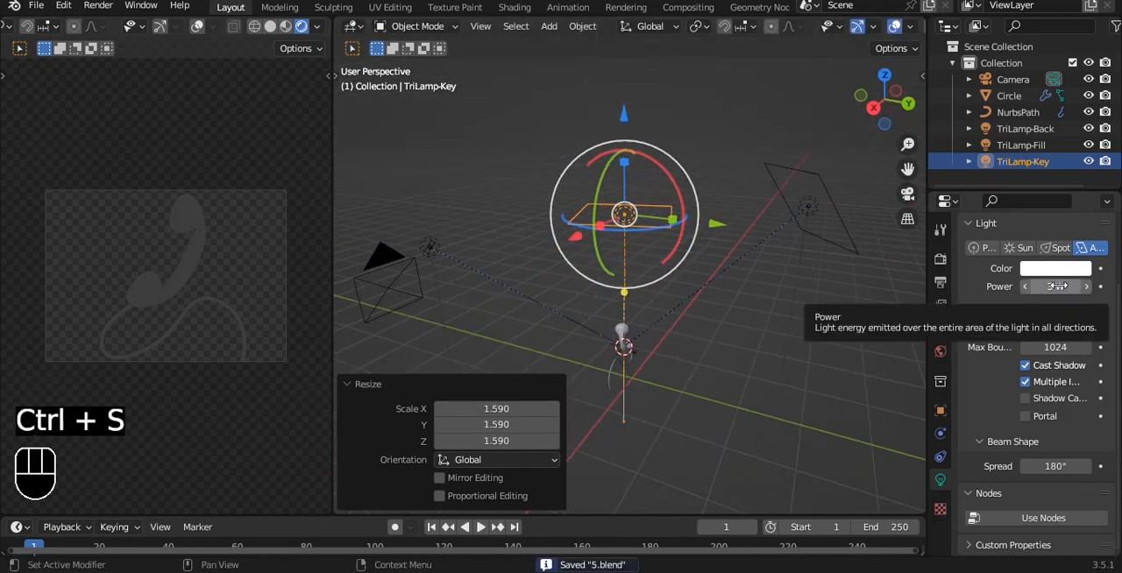
- Give the handset a new material with an orange-red base color
left_click(487, 330)
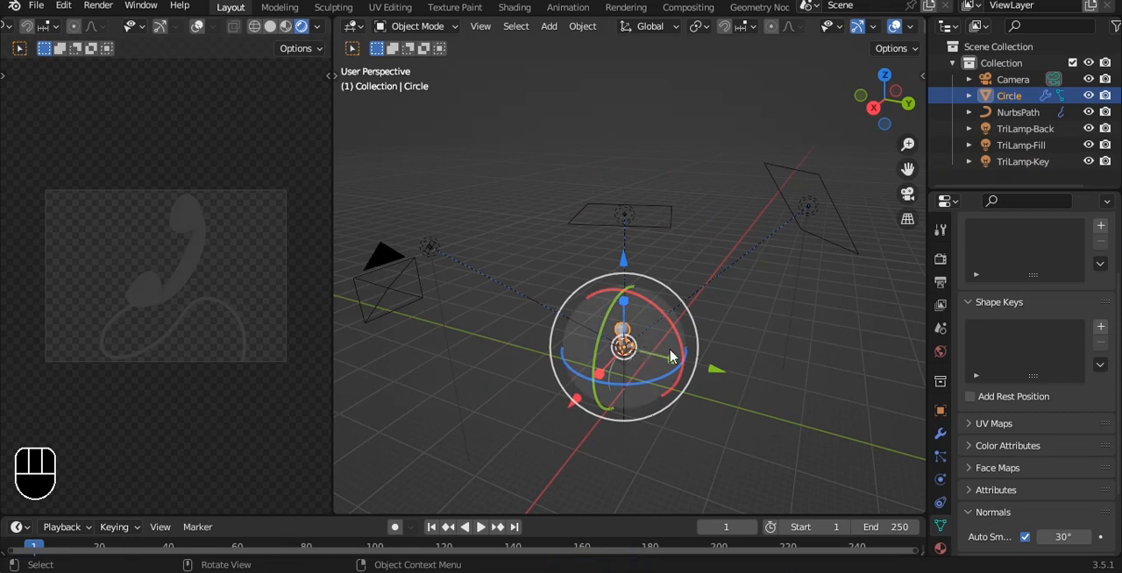
left_click(939, 548)
left_click(1052, 325)
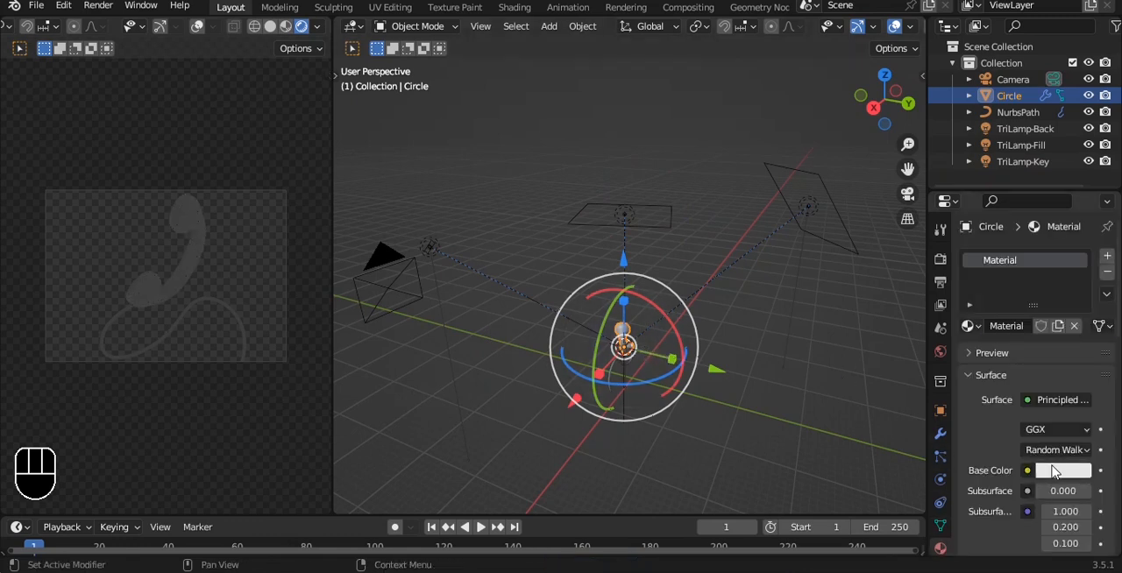
left_click(1054, 471)
left_click(1000, 321)
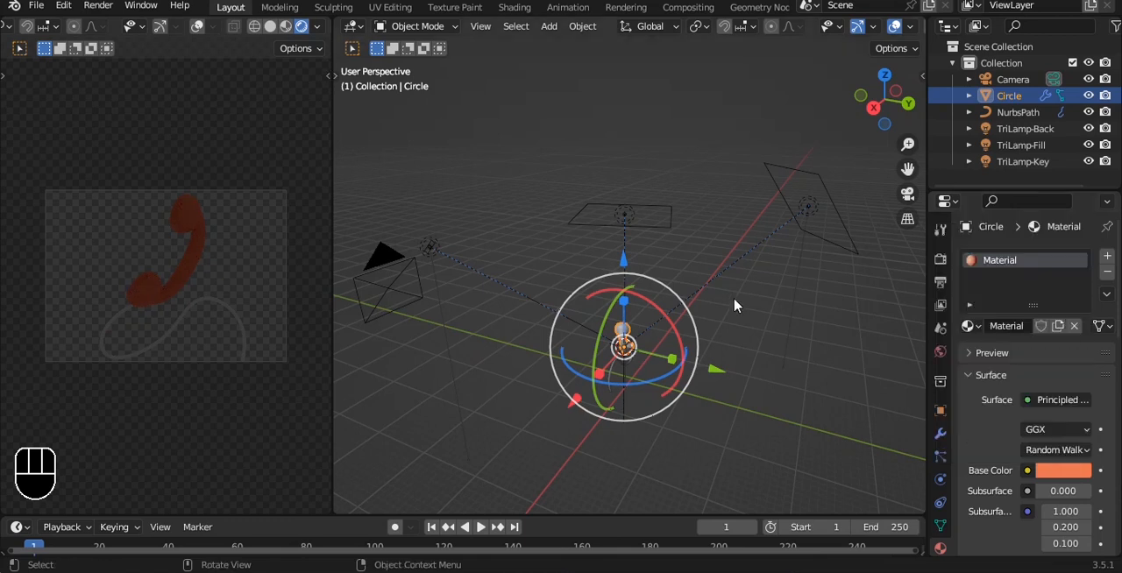
- Give the cord a new near-black material with a base color value of 0.044, and save the file
left_click(243, 336)
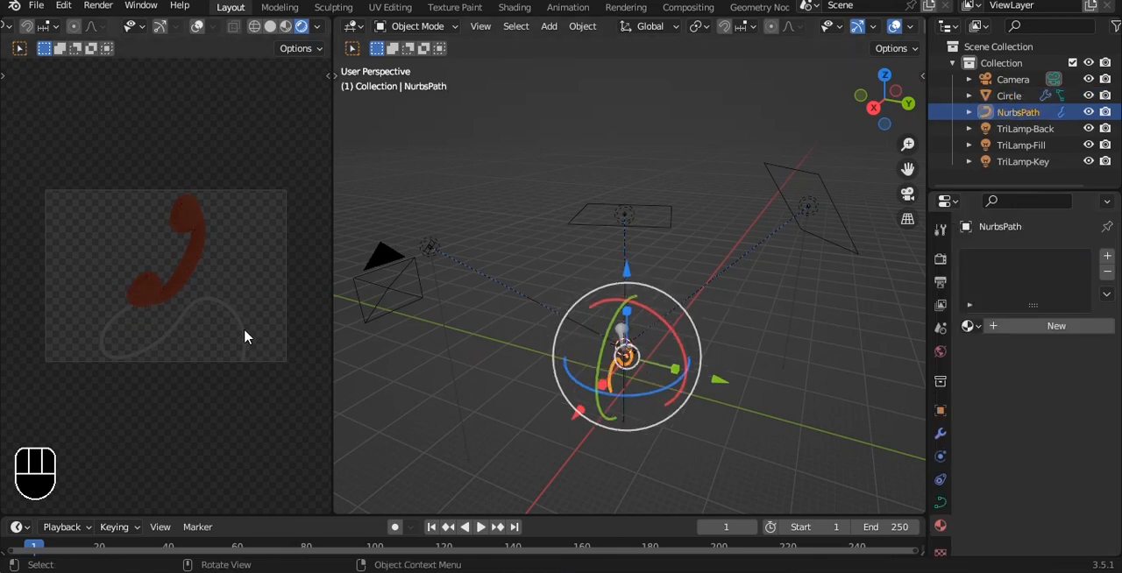
left_click(1053, 326)
left_click(1056, 471)
left_click_drag(1074, 298, 1078, 327)
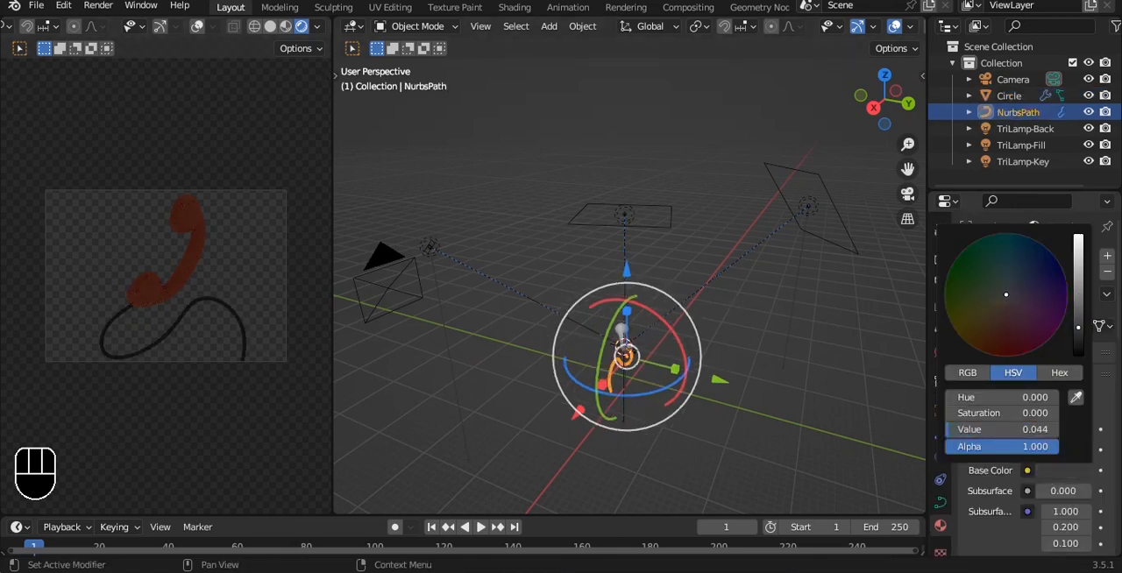
left_click(791, 303)
key("ctrl+s")
- Set the TriLamp-Key light's power to 700 W
scroll(719, 333, "up", 3)
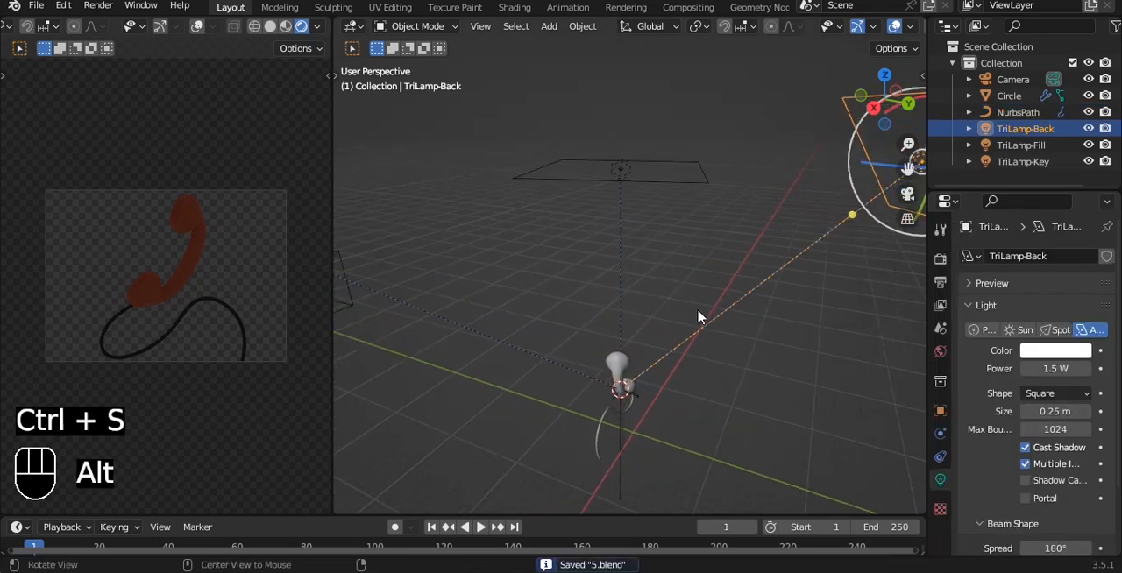
left_click(646, 207)
middle_click_drag(645, 208, 932, 311)
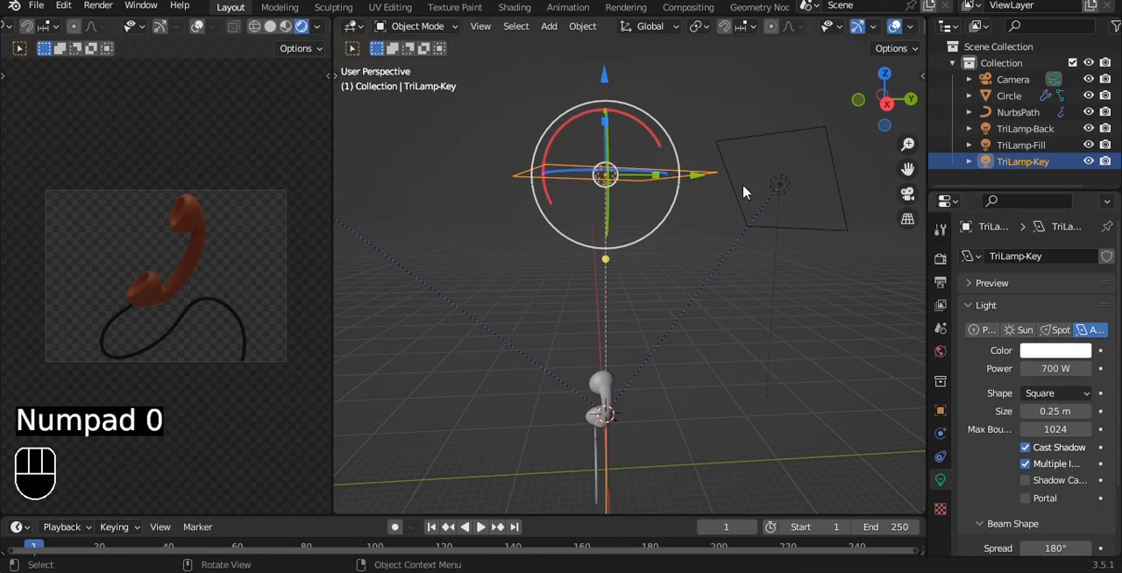
- Lower the TriLamp-Key light along Z until it sits closely above the handset, and save the file
left_click_drag(611, 92, 562, 235)
key("ctrl+s")
- Change the handset material's base color to a more saturated bright red and save the file
left_click(603, 412)
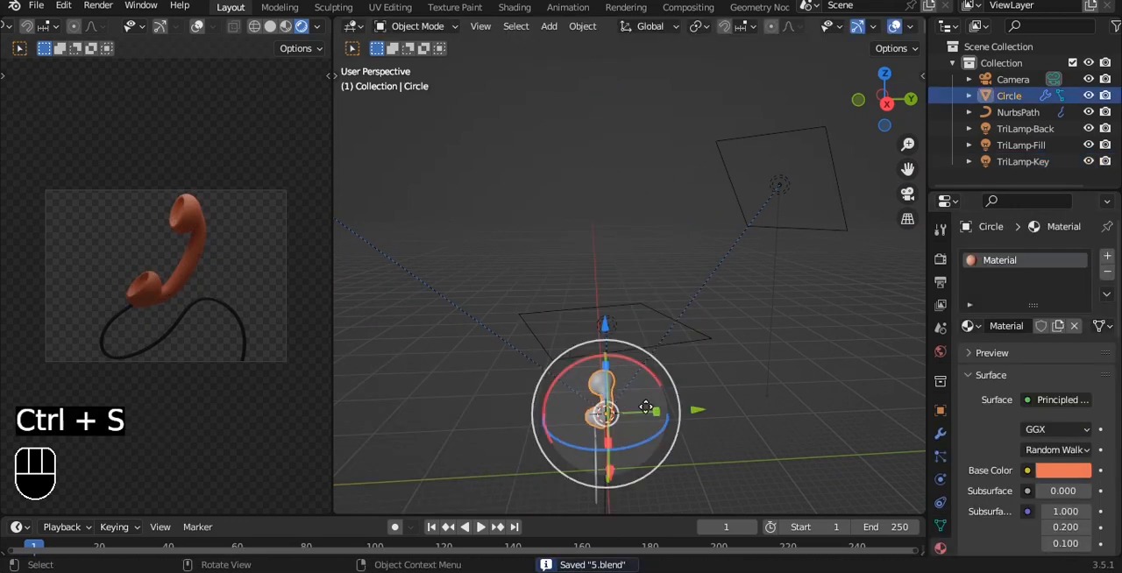
left_click(1063, 471)
left_click_drag(1023, 339, 996, 345)
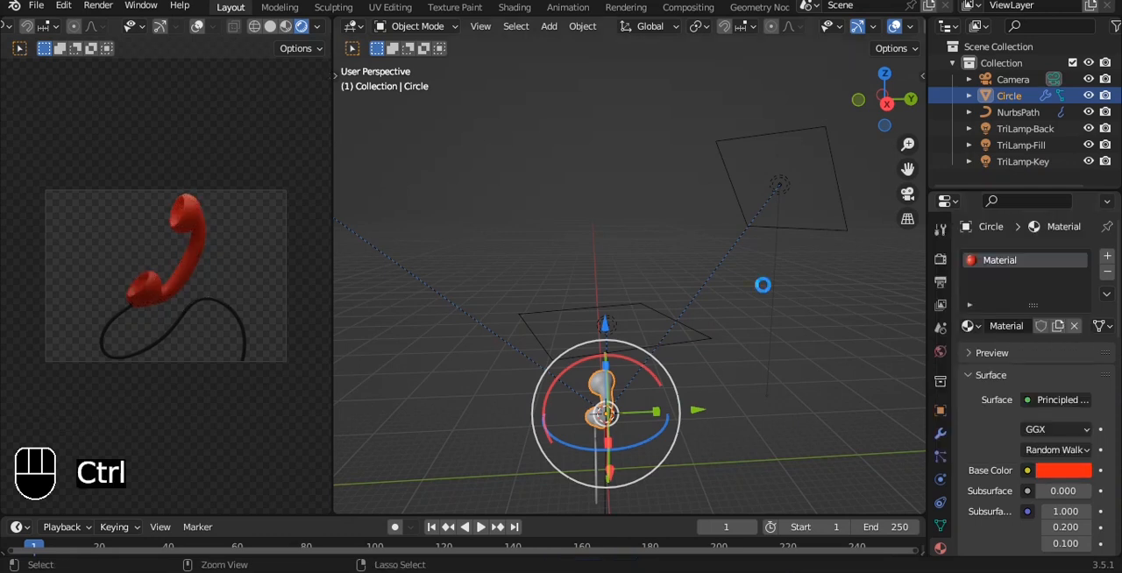
key("ctrl+s")
middle_click_drag(759, 388, 751, 298)
scroll(752, 291, "up", 4)
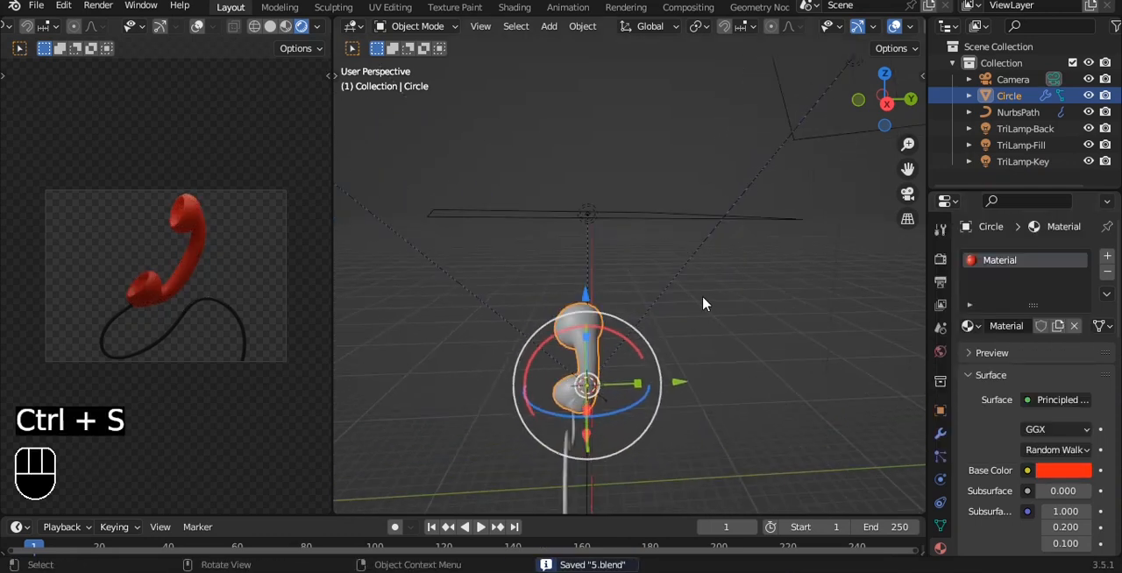
scroll(1071, 420, "down", 8)
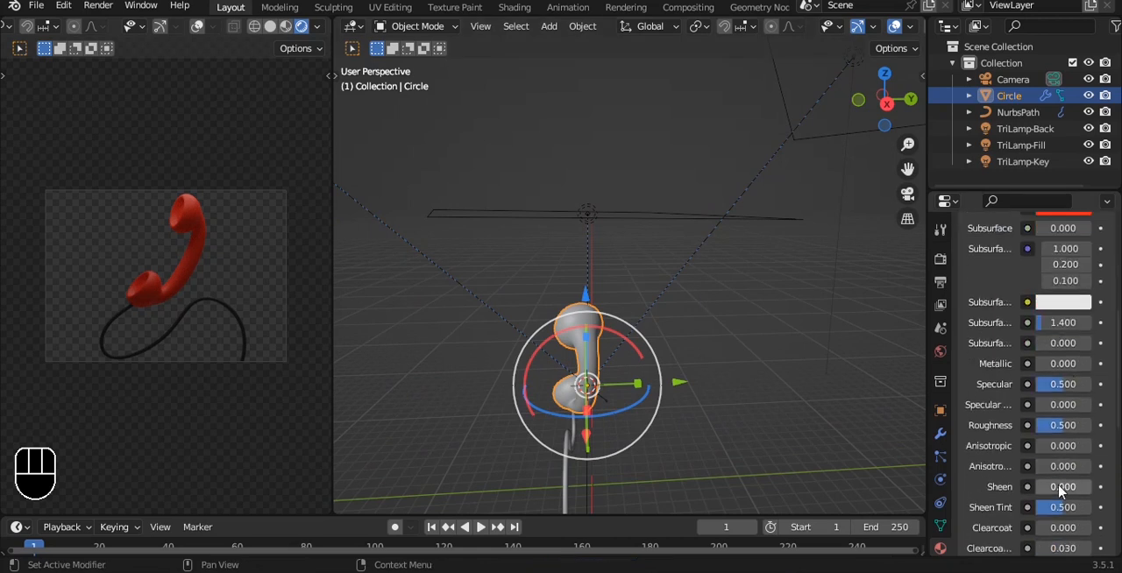
key("ctrl+s")
- Add a mesh plane at the handset and rotate it 90° about the X axis so it stands upright
left_click(717, 361)
left_click_drag(717, 360, 597, 247, "alt")
left_click(598, 246)
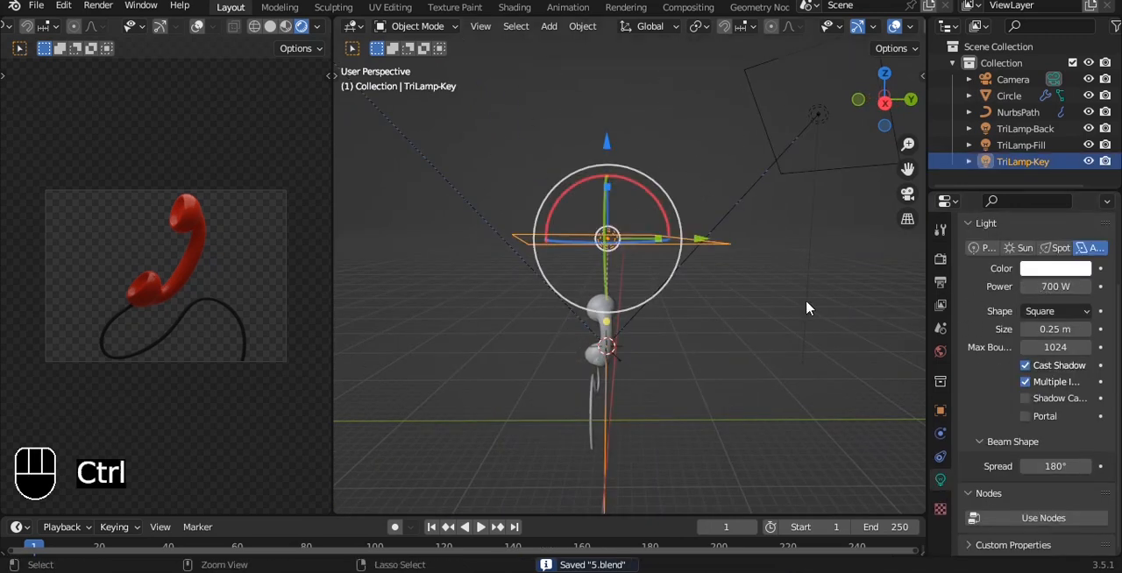
key("ctrl+s")
left_click_drag(793, 303, 692, 283, "alt")
key("grave")
left_click(663, 249)
key("shift+a")
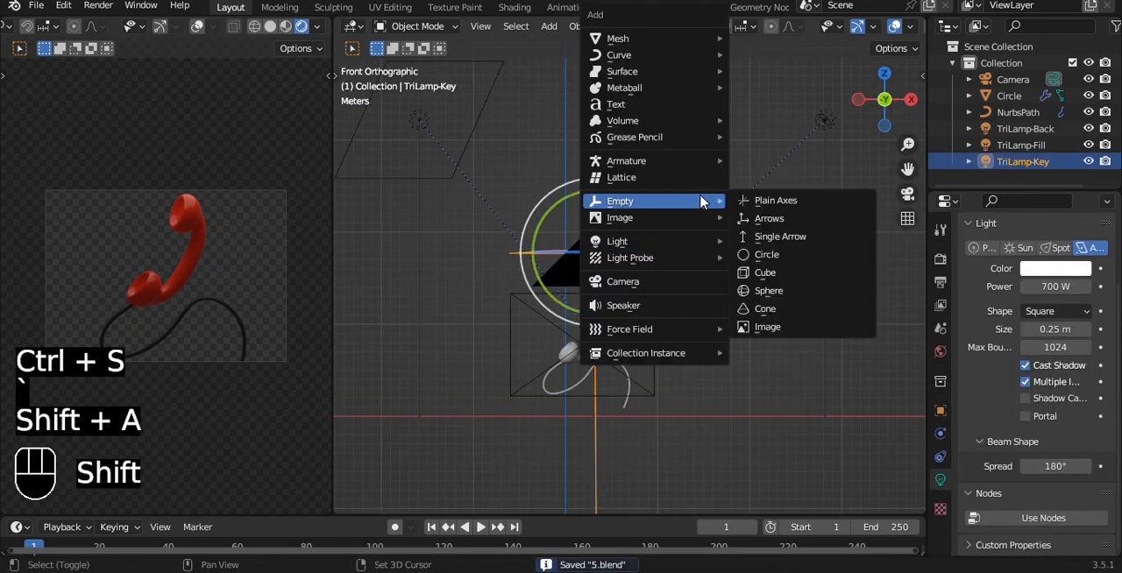
mouse_move(658, 38)
left_click(768, 40)
type("r")
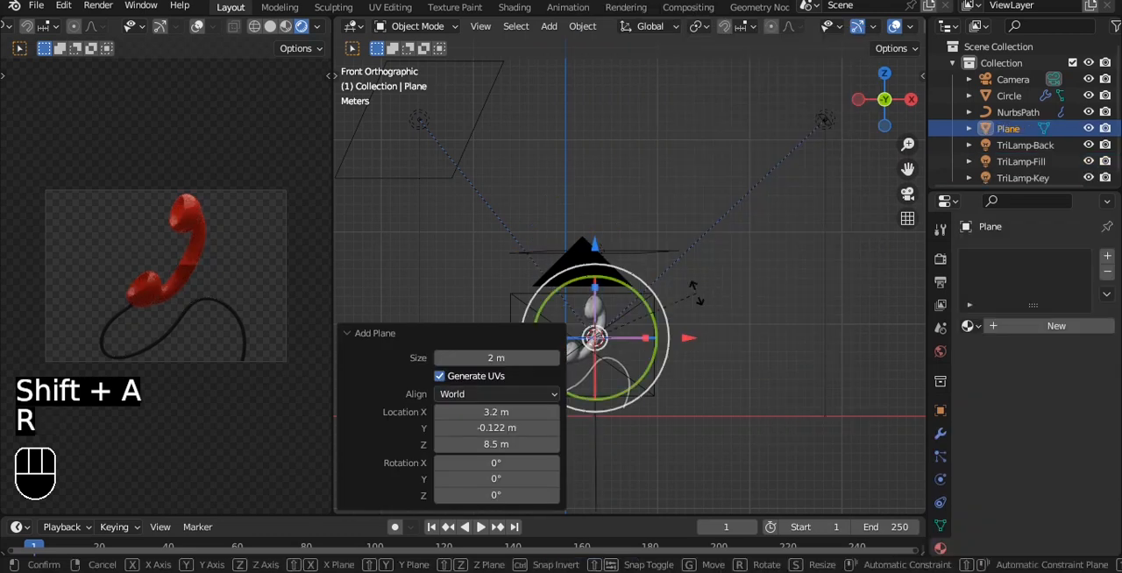
type("x90")
left_click(693, 301)
- Scale the upright plane up about 9.8 times and move it about 27.46 m along Y behind the handset
key("s")
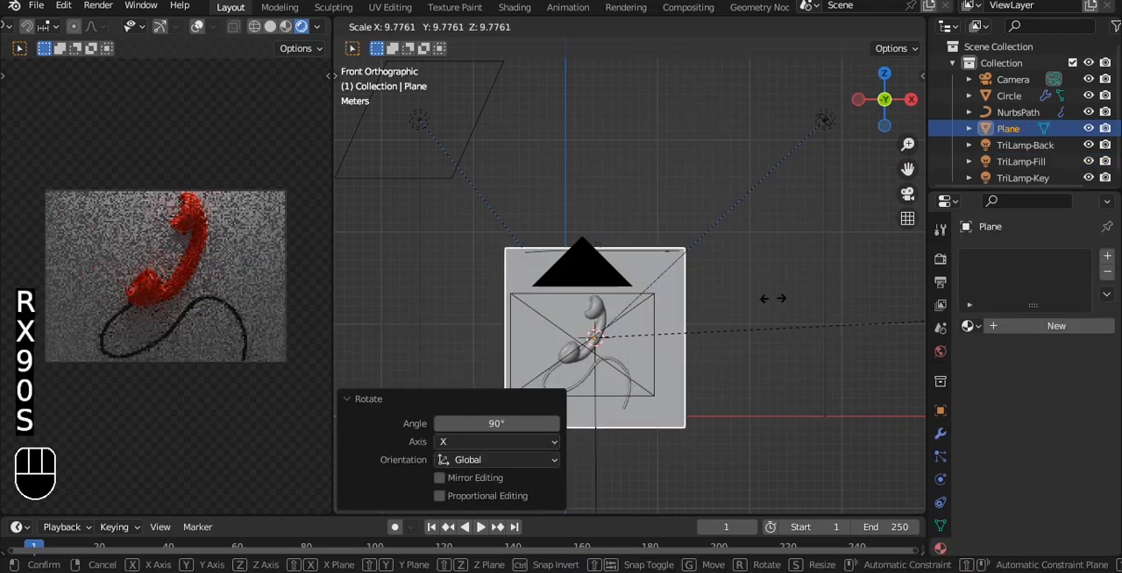
left_click(765, 300)
left_click_drag(763, 301, 587, 349, "alt")
left_click_drag(694, 292, 845, 279)
key("ctrl+z")
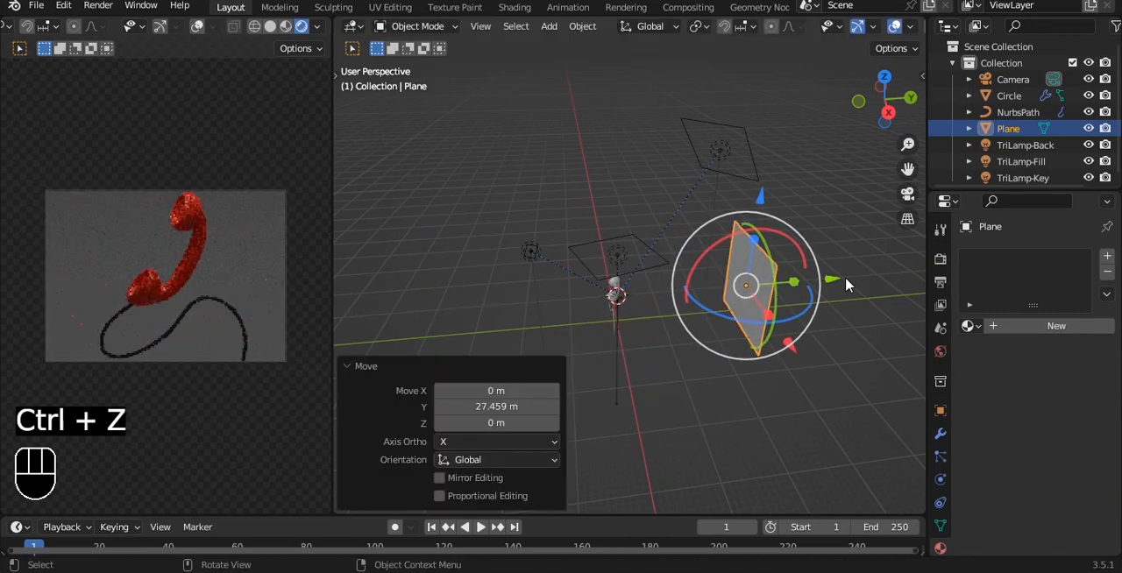
- Enlarge the backdrop plane by about 1.62 so it extends beyond the camera frame, and save the file
key("s")
left_click(839, 270)
left_click_drag(768, 221, 783, 268, "alt")
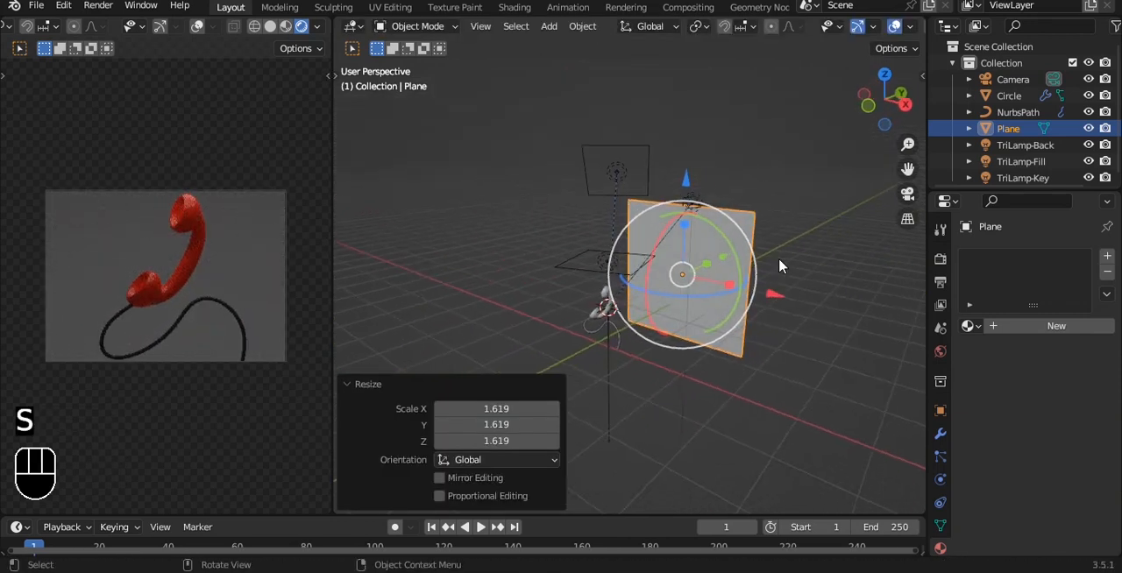
key("grave")
left_click(722, 234)
scroll(681, 262, "up", 3)
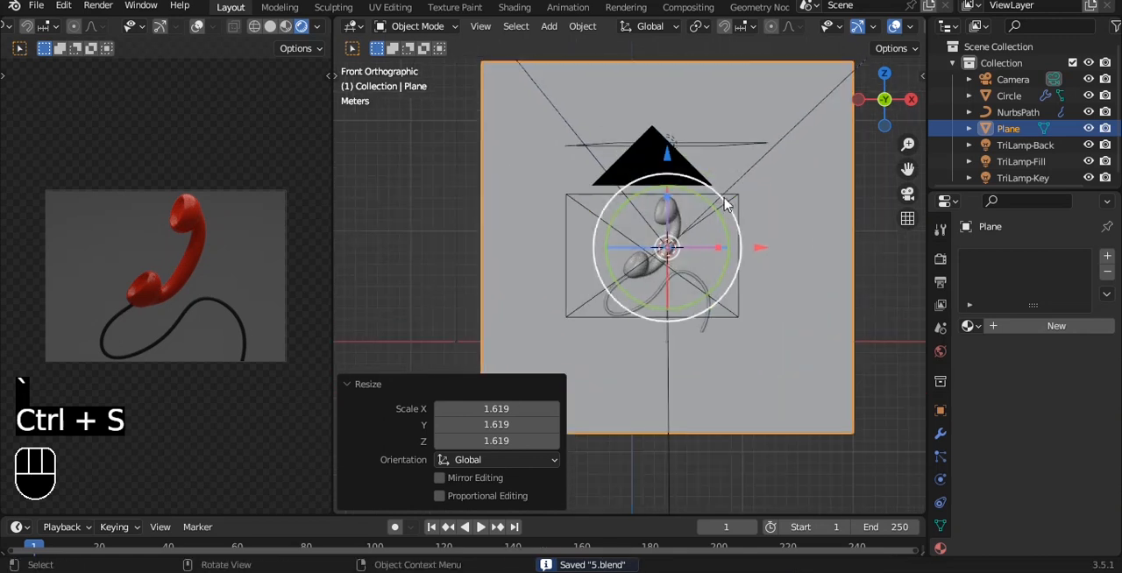
key("a")
left_click(675, 227)
scroll(677, 254, "up", 4)
scroll(679, 281, "down", 3)
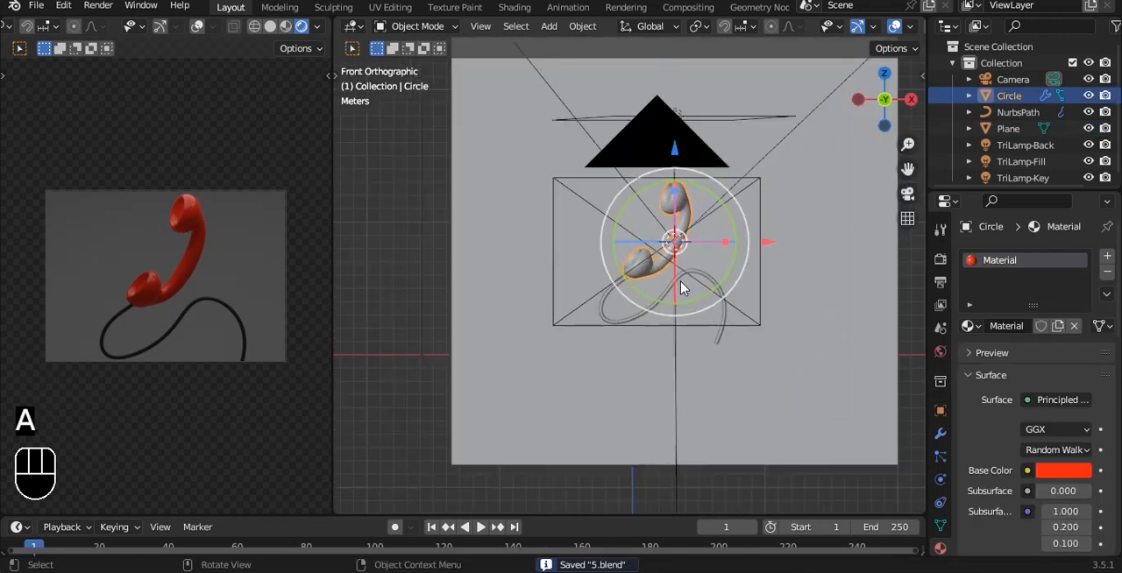
scroll(683, 225, "down", 3)
- Raise the TriLamp-Key light about 3.38 m along Z and set its power to 1500 W
middle_click_drag(674, 206, 656, 262, "shift")
middle_click_drag(656, 261, 633, 302)
left_click(646, 234)
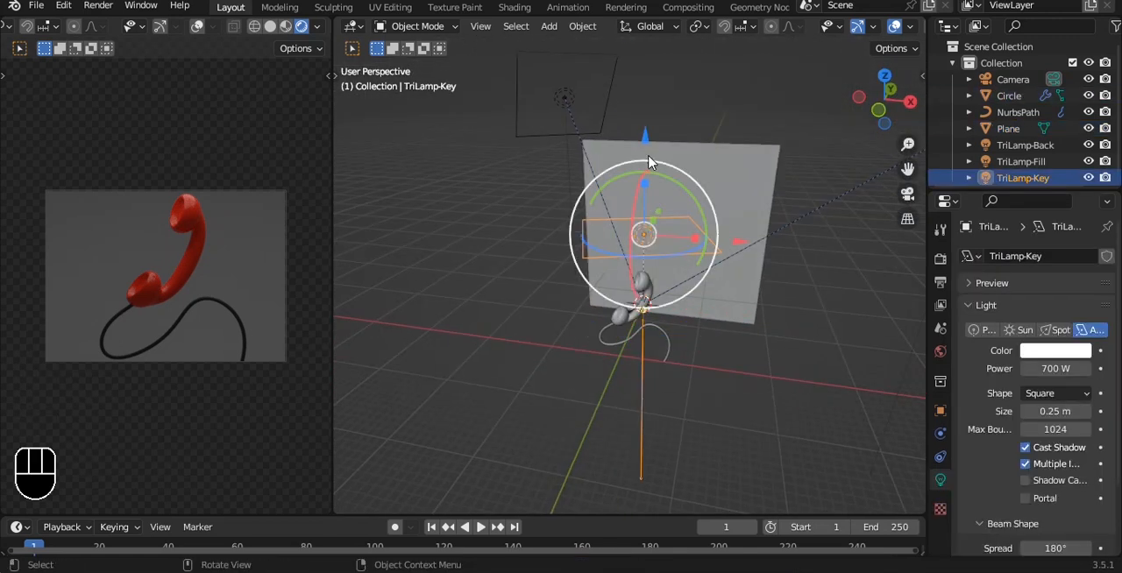
left_click_drag(647, 142, 647, 116)
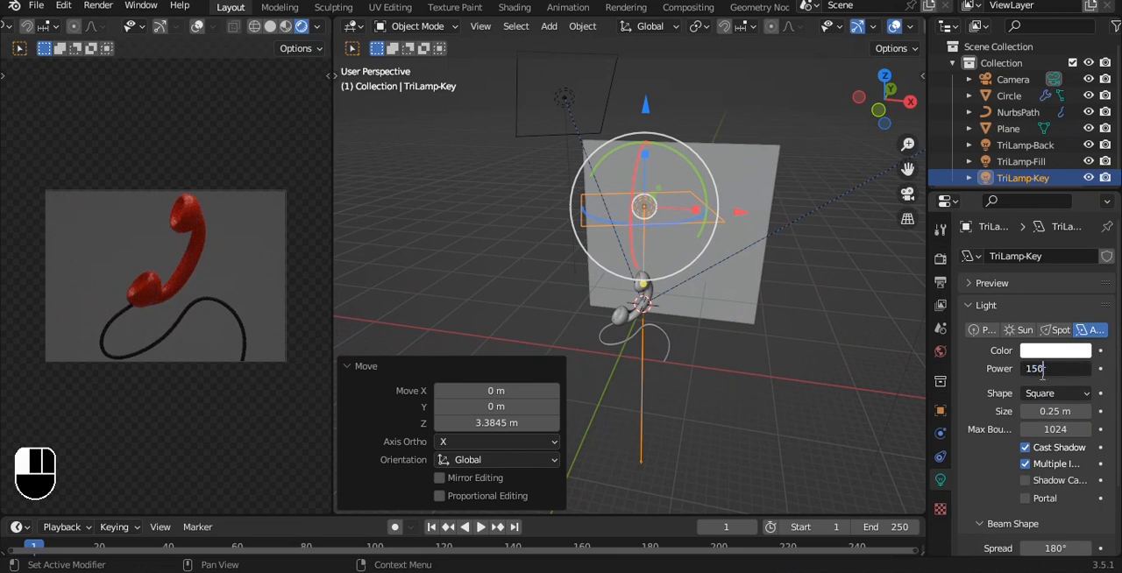
type("0")
key("Return")
- Move the TriLamp-Back light forward along Y until it sits beside the handset, and scale it up
left_click(565, 107)
middle_click_drag(565, 110, 616, 181, "alt")
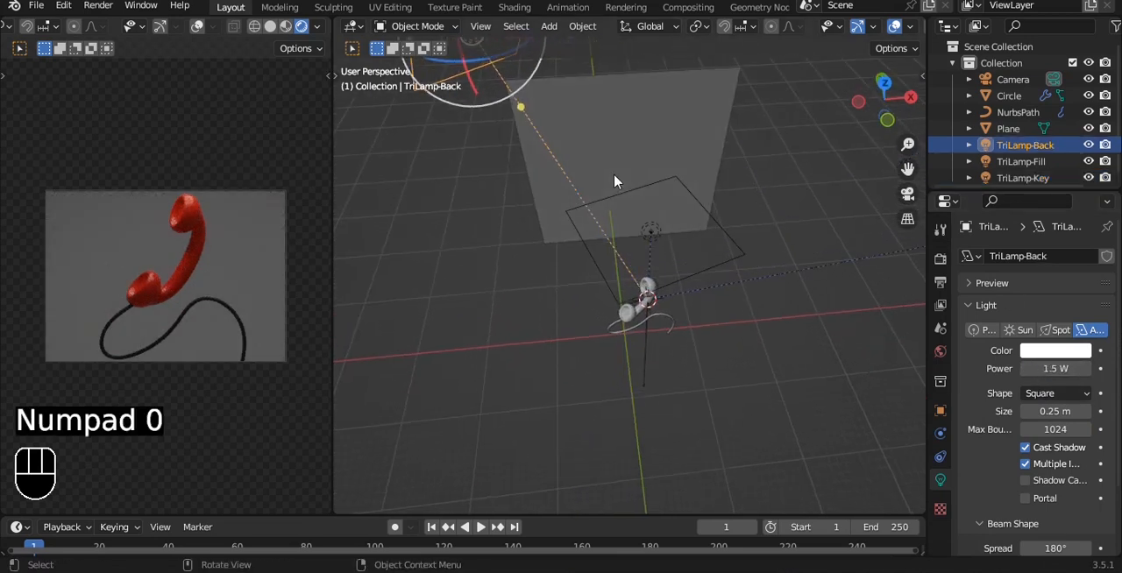
scroll(616, 180, "down", 4)
key("grave")
left_click(571, 131)
middle_click_drag(590, 148, 502, 239, "alt")
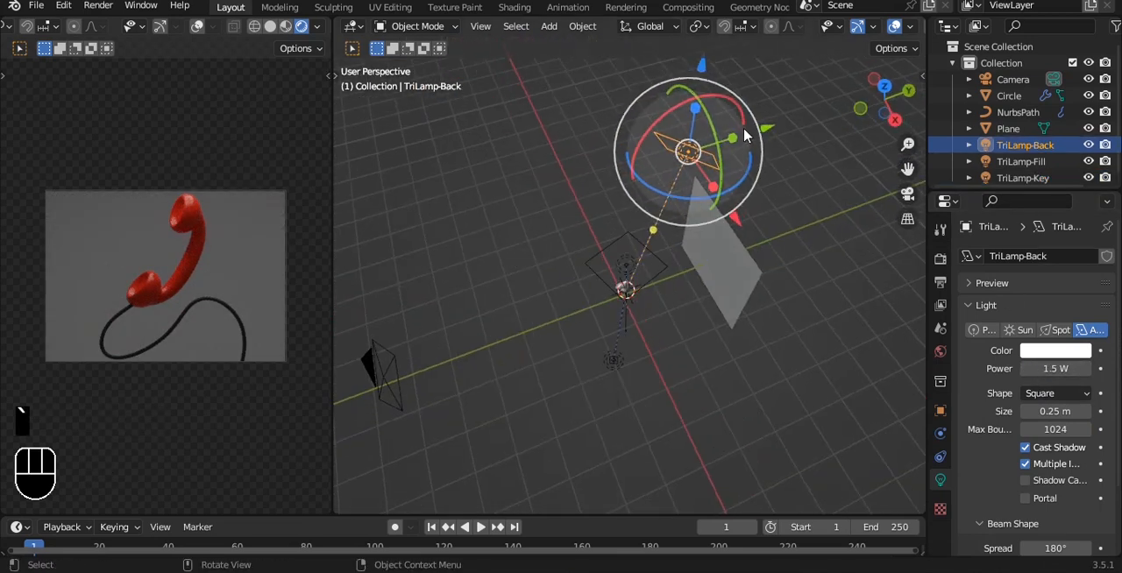
left_click_drag(765, 129, 570, 206)
middle_click_drag(569, 206, 764, 328, "alt")
key("s")
left_click(770, 268)
- Scale the TriLamp-Fill light up by about 12.17 and set its power to 700 W
left_click(761, 264)
key("s")
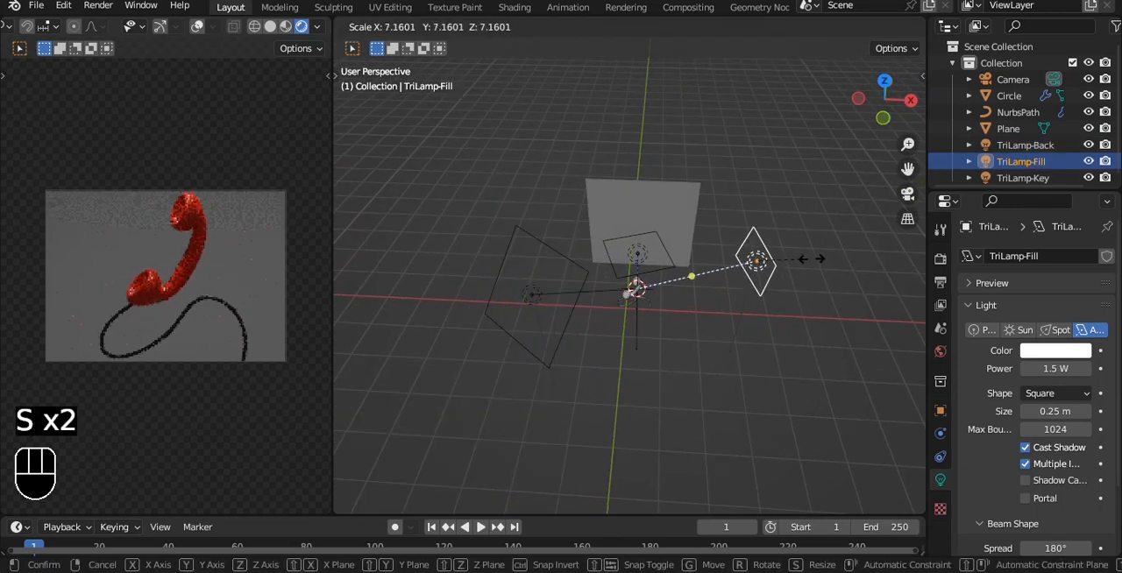
left_click(846, 265)
middle_click_drag(845, 265, 800, 289, "alt")
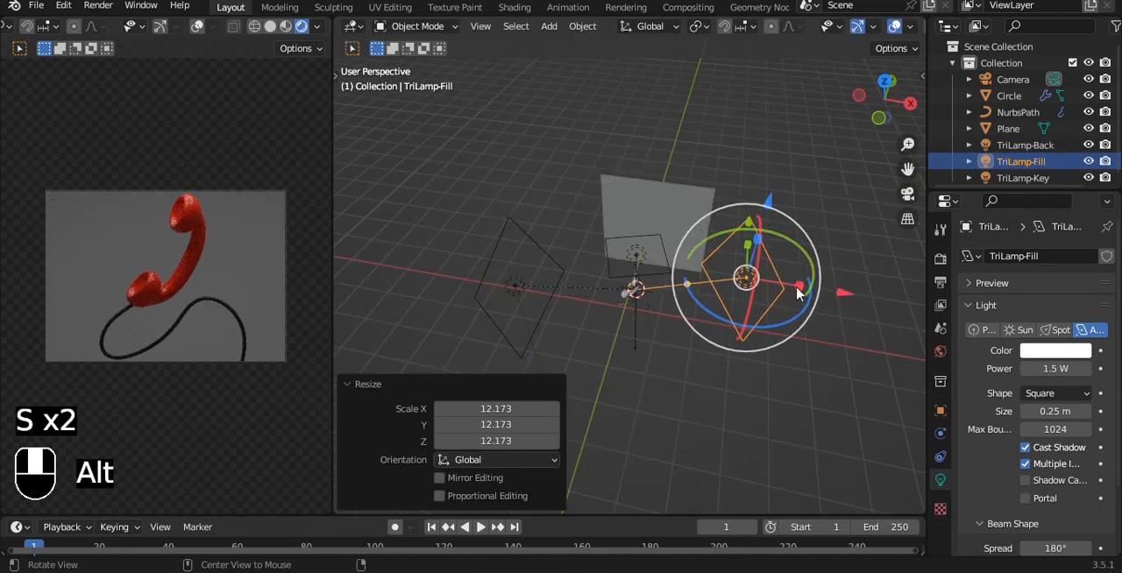
left_click(1074, 366)
type("700")
key("Return")
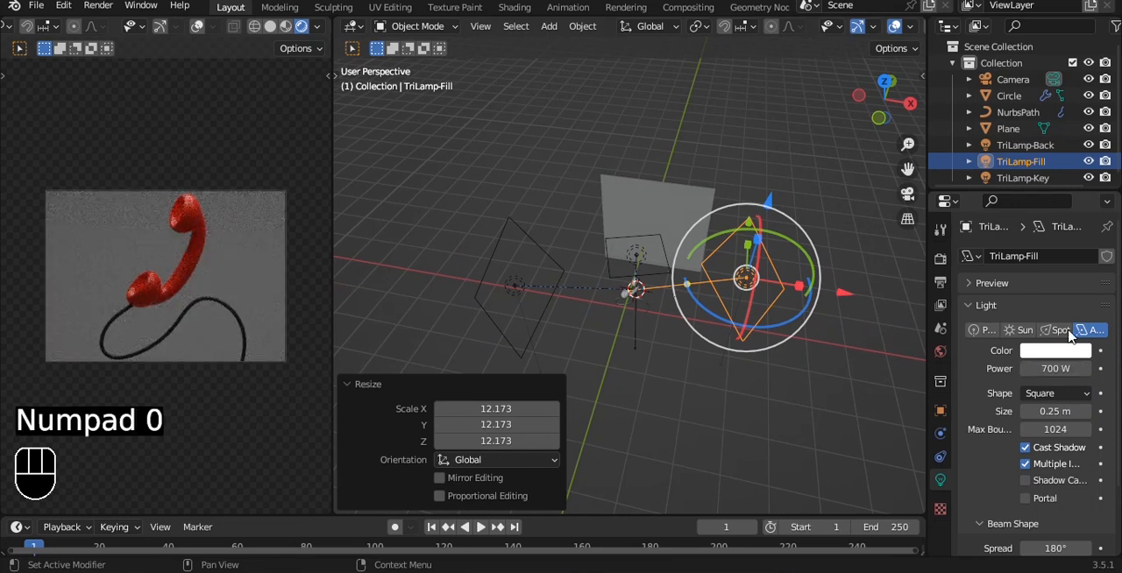
- Set the TriLamp-Back light's power to 5000 W and save the file
left_click(530, 292)
left_click(1048, 368)
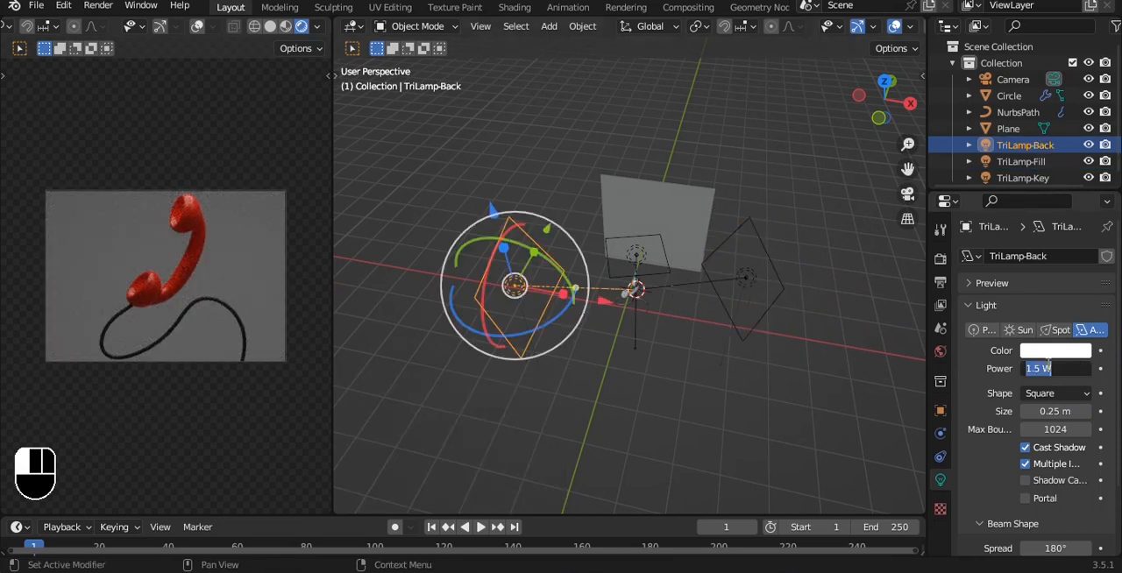
type("5000")
key("Return")
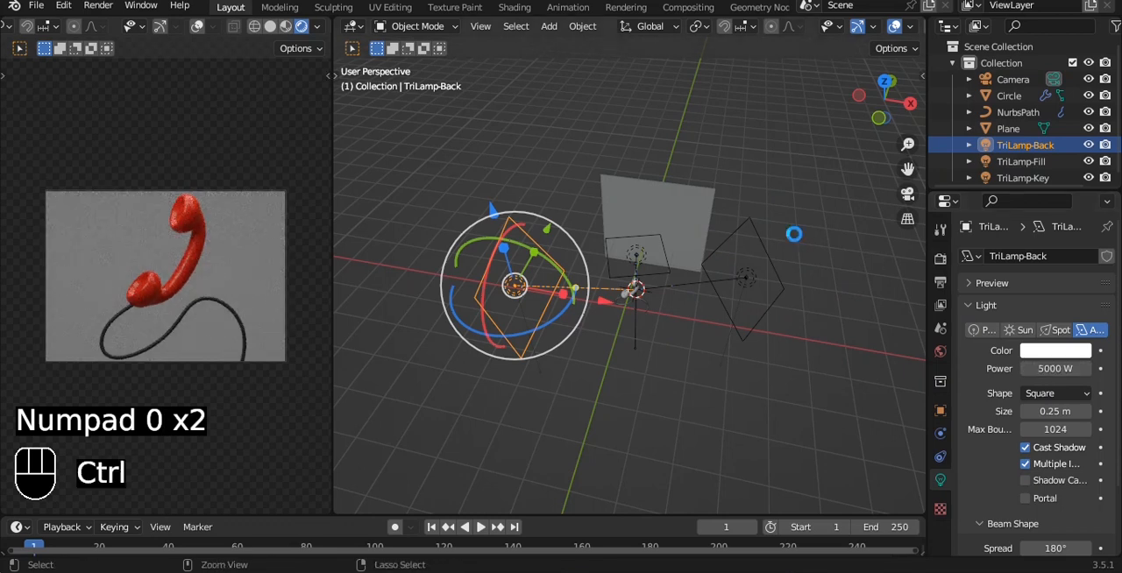
key("ctrl+s")
- Give the backdrop plane a new material with a light peach base color, and save the file
left_click(701, 214)
left_click(1014, 324)
left_click(1063, 471)
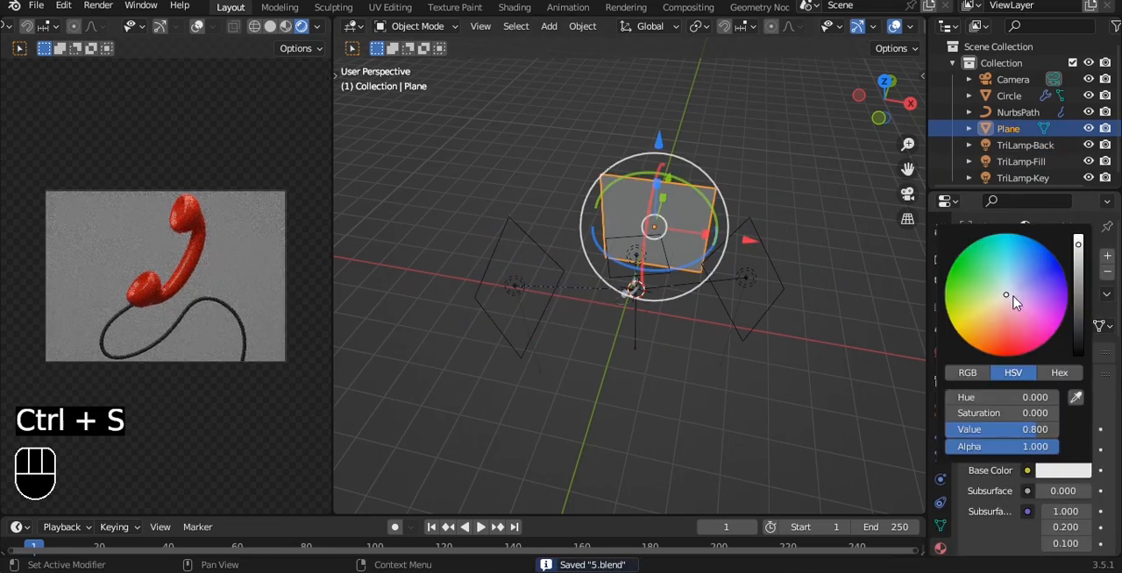
left_click(990, 321)
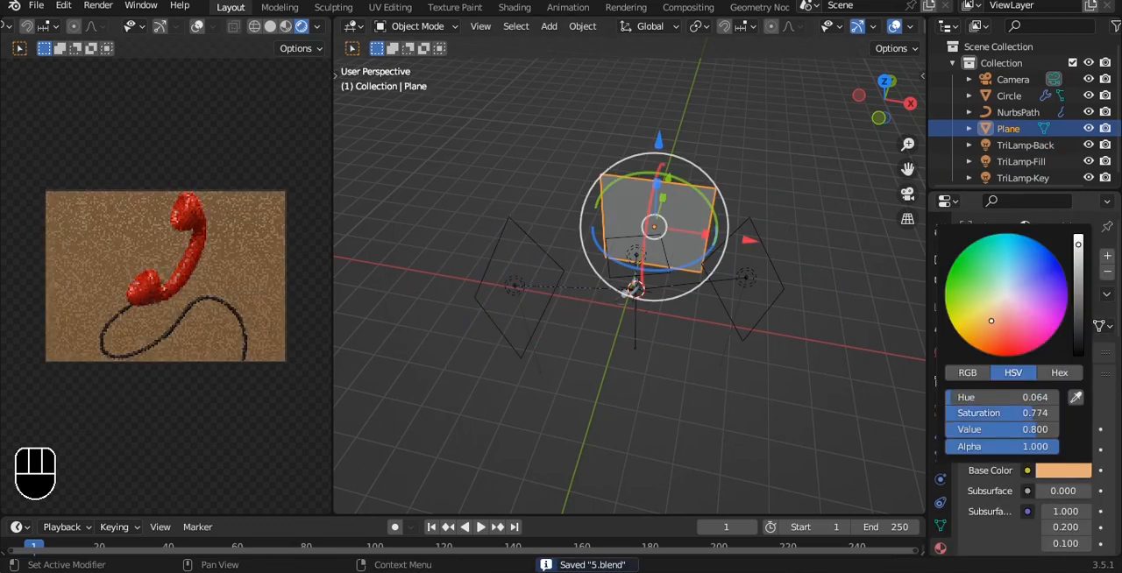
left_click(814, 321)
key("ctrl+s")
- Add a second plane, scale it by about 17.54, lower it about 14.91 m below the handset as a floor, and save the file
key("shift+a")
mouse_move(664, 184)
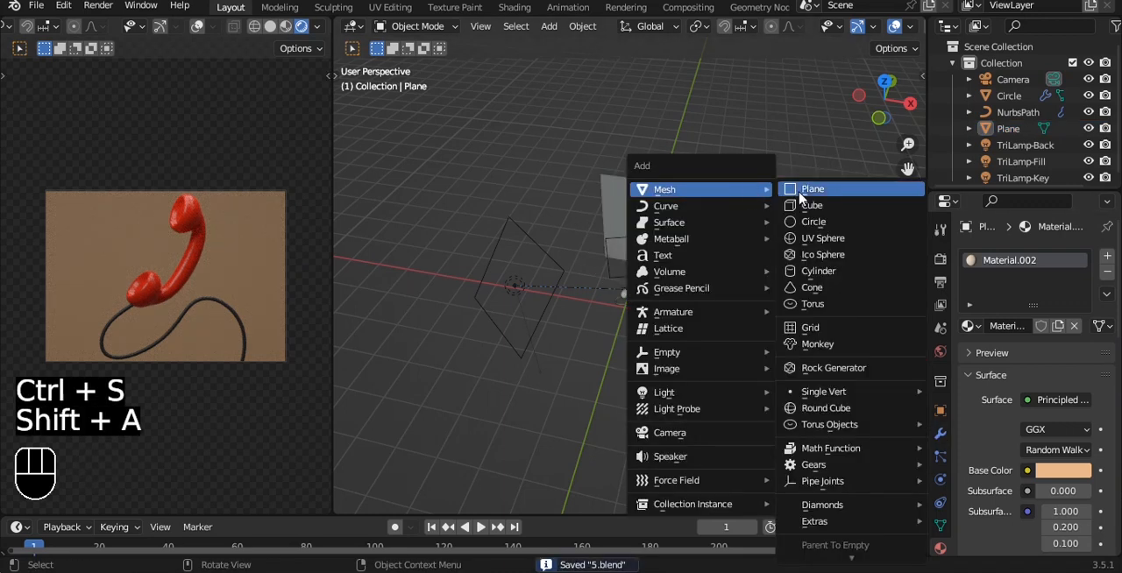
left_click(797, 184)
key("s")
left_click(699, 229)
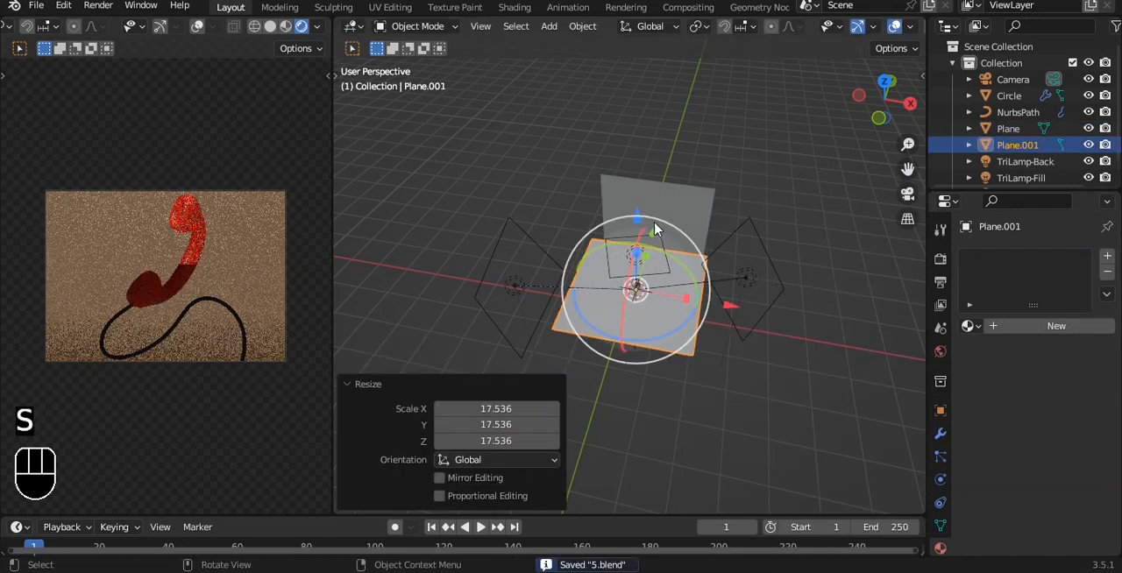
left_click_drag(638, 224, 638, 263)
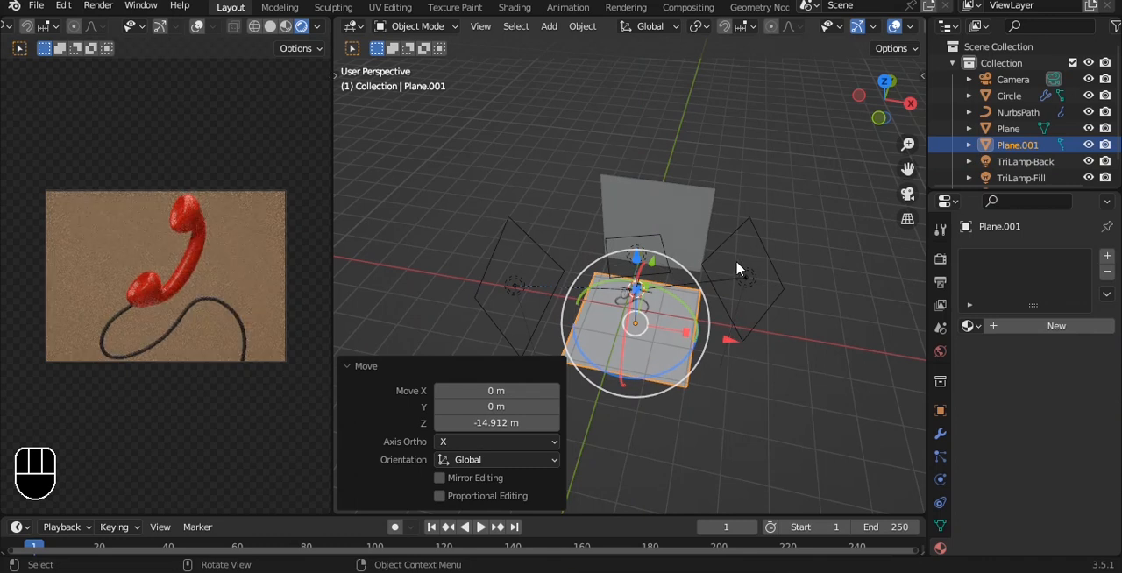
key("ctrl+s")
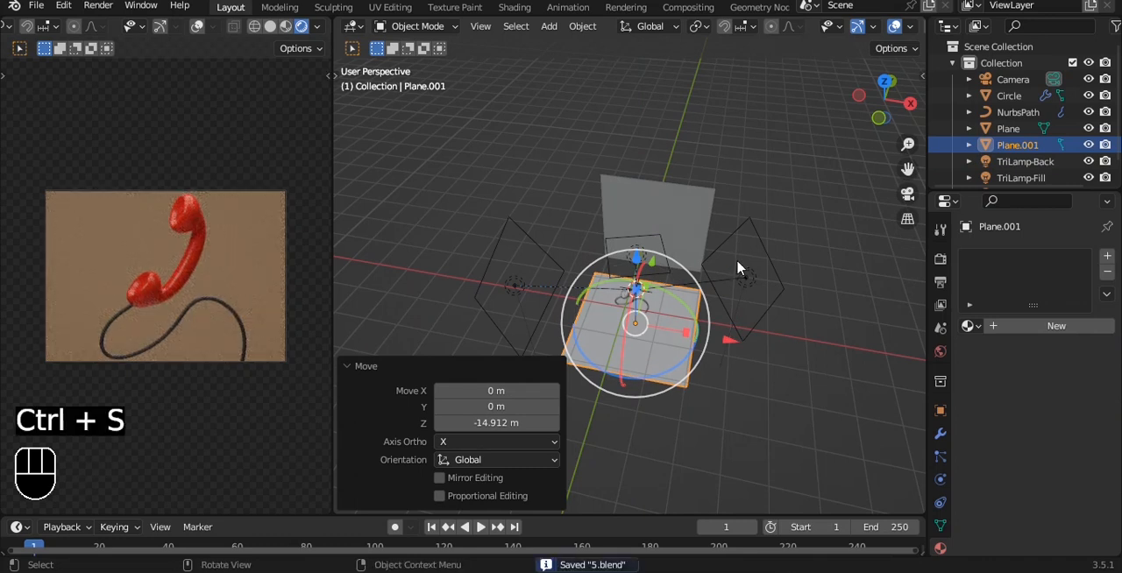
scroll(734, 261, "down", 2)
left_click_drag(732, 260, 701, 236, "alt")
key("ctrl+s")
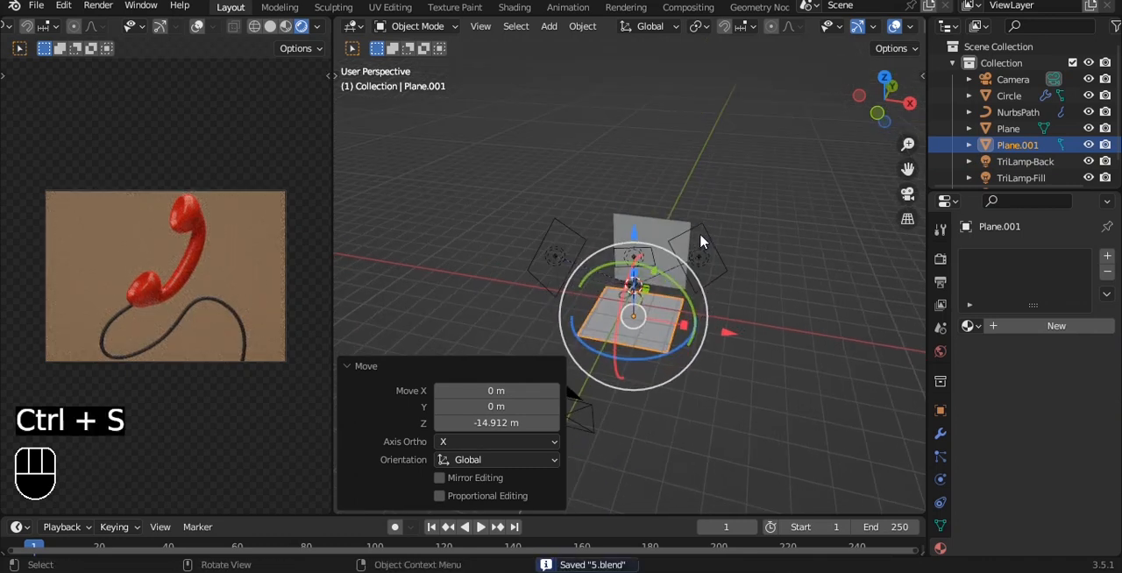
- Use an Environment Texture as the world background's color
scroll(701, 235, "up", 1)
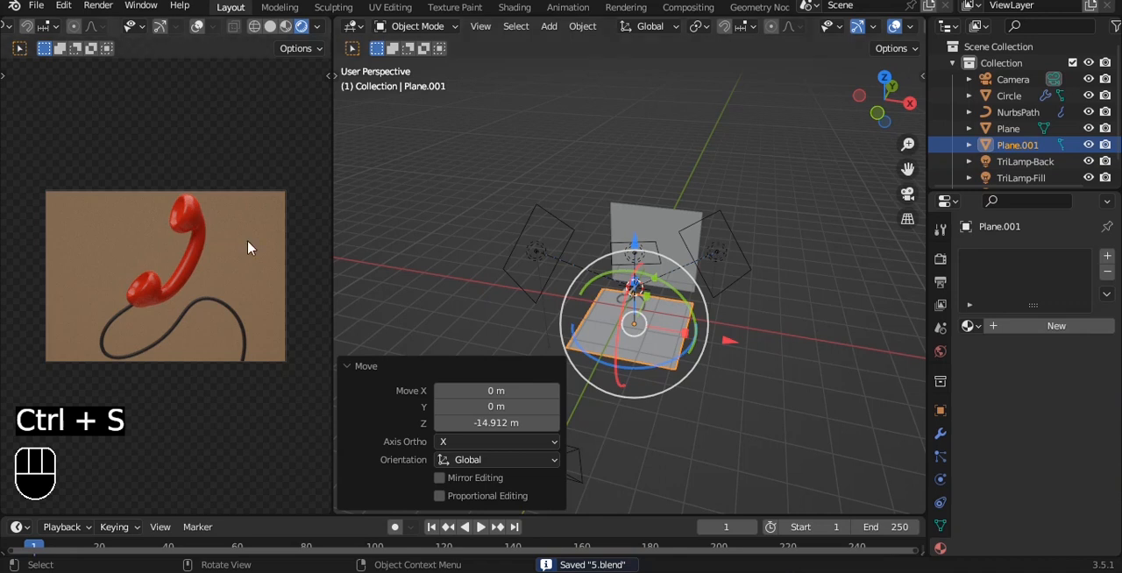
scroll(248, 248, "up", 1)
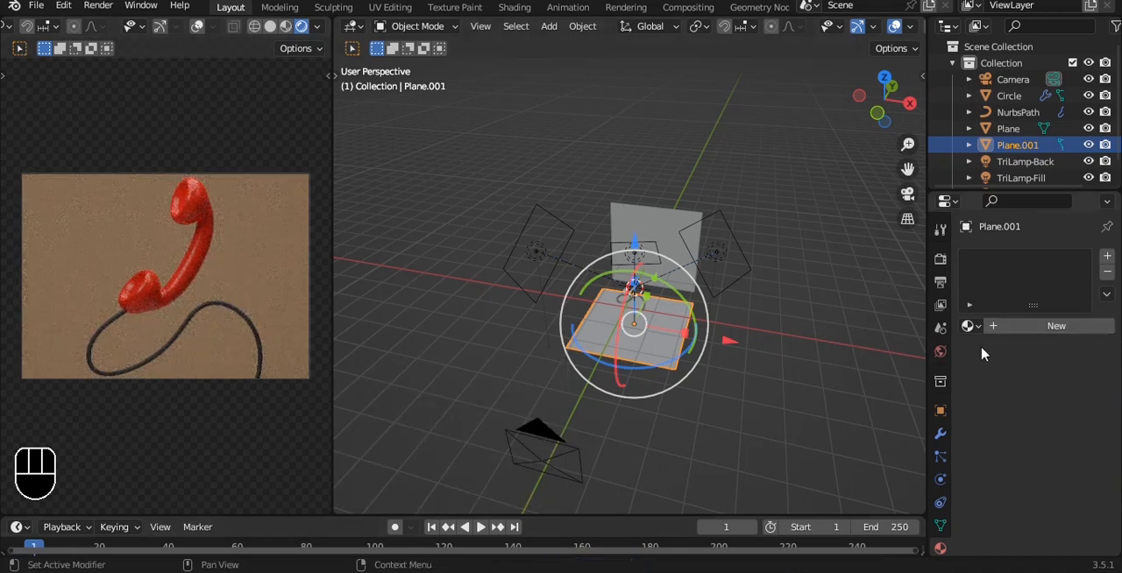
left_click(940, 351)
left_click(1028, 359)
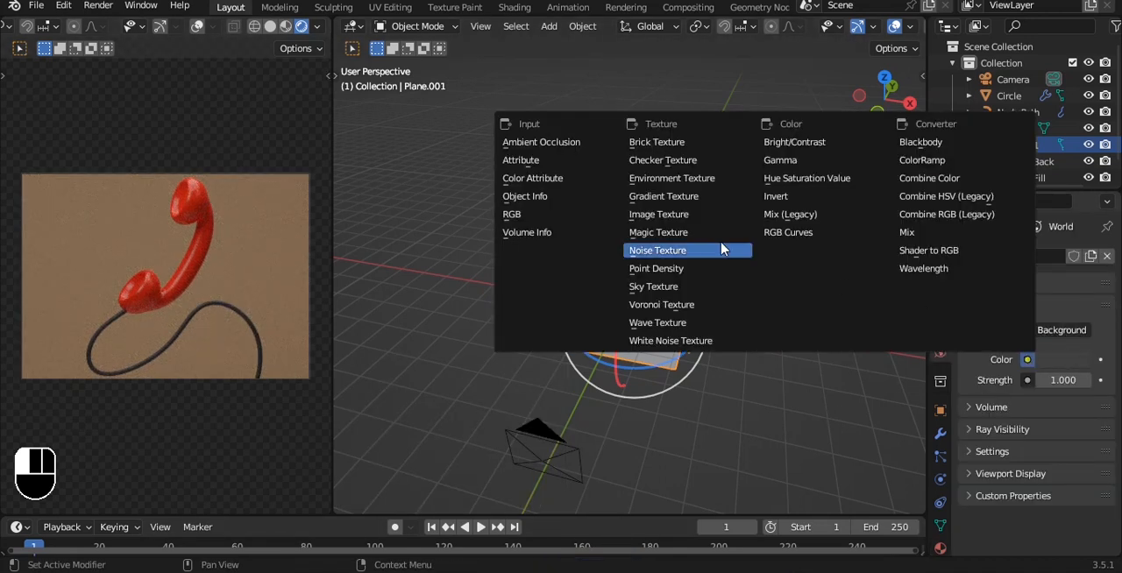
left_click(675, 179)
- Set the render's color management Look to Very High Contrast and save the file
left_click(941, 258)
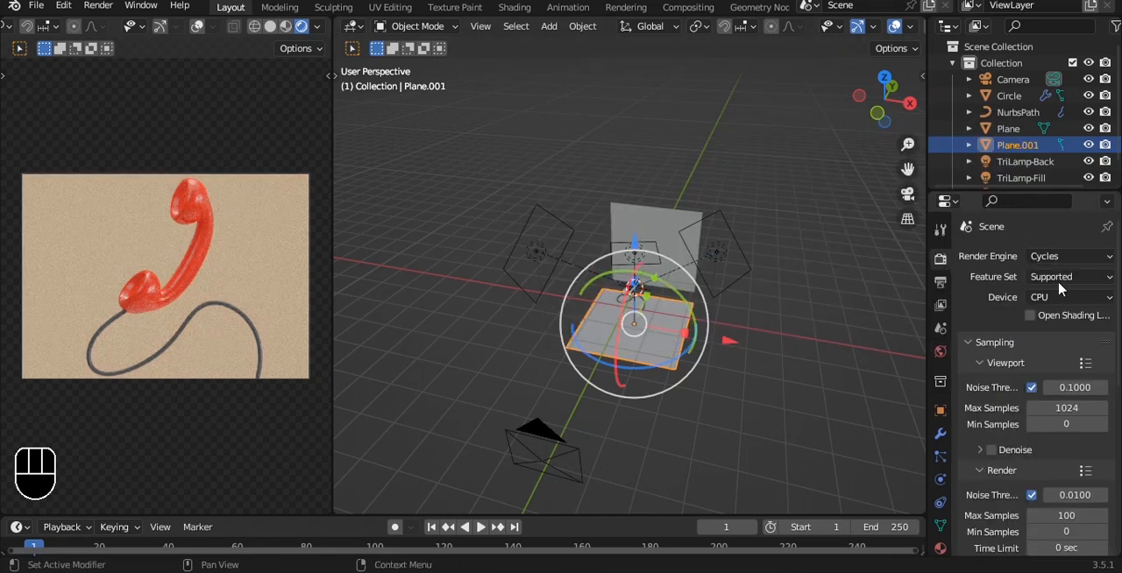
scroll(1043, 368, "down", 8)
left_click(1016, 545)
scroll(1021, 526, "down", 4)
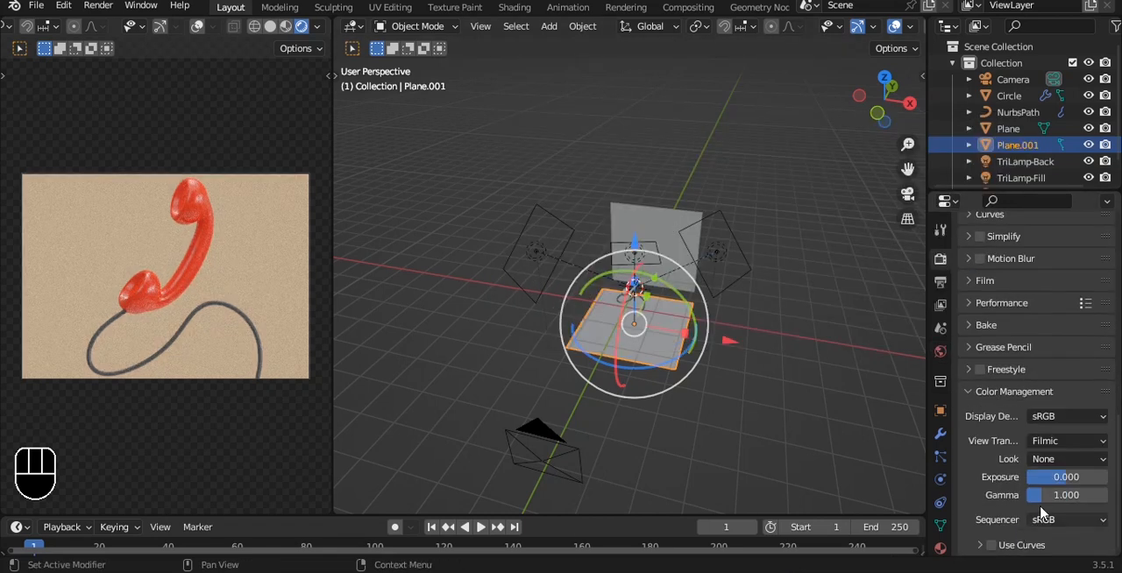
left_click(1063, 459)
left_click(1034, 421)
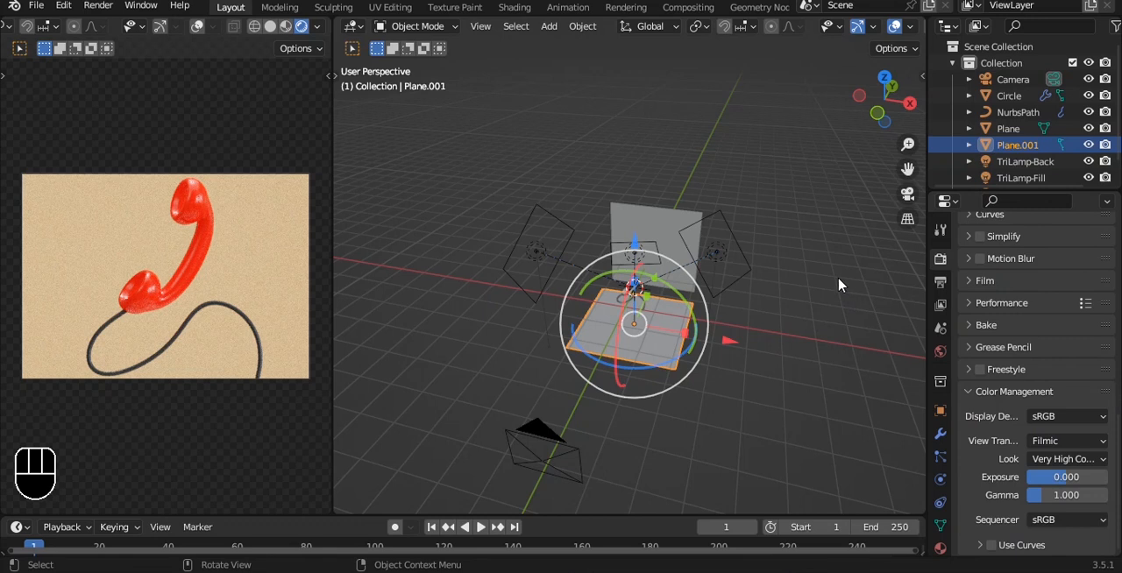
key("ctrl+s")
left_click(621, 178)
middle_click_drag(621, 177, 635, 151, "alt")
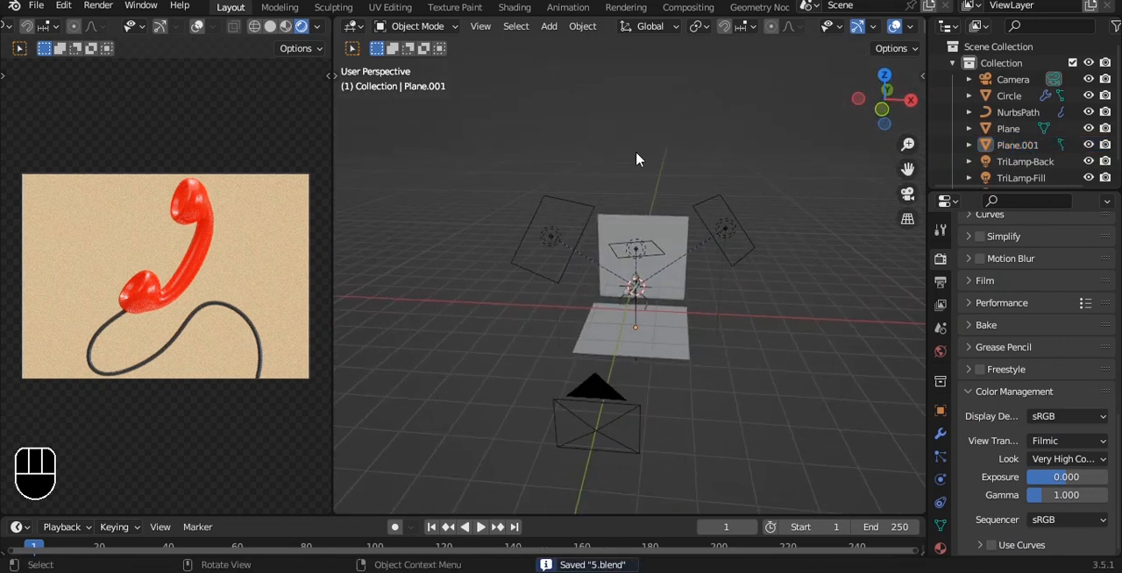
key("ctrl+s")
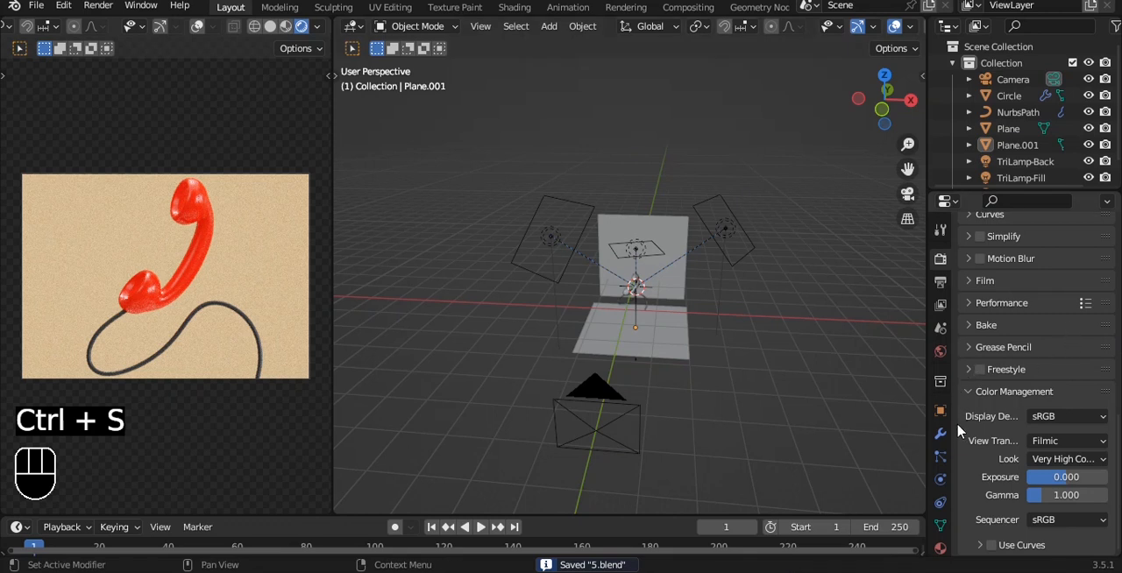
- Switch the Cycles device to GPU Compute, enable viewport denoising, and save the file
scroll(997, 254, "up", 12)
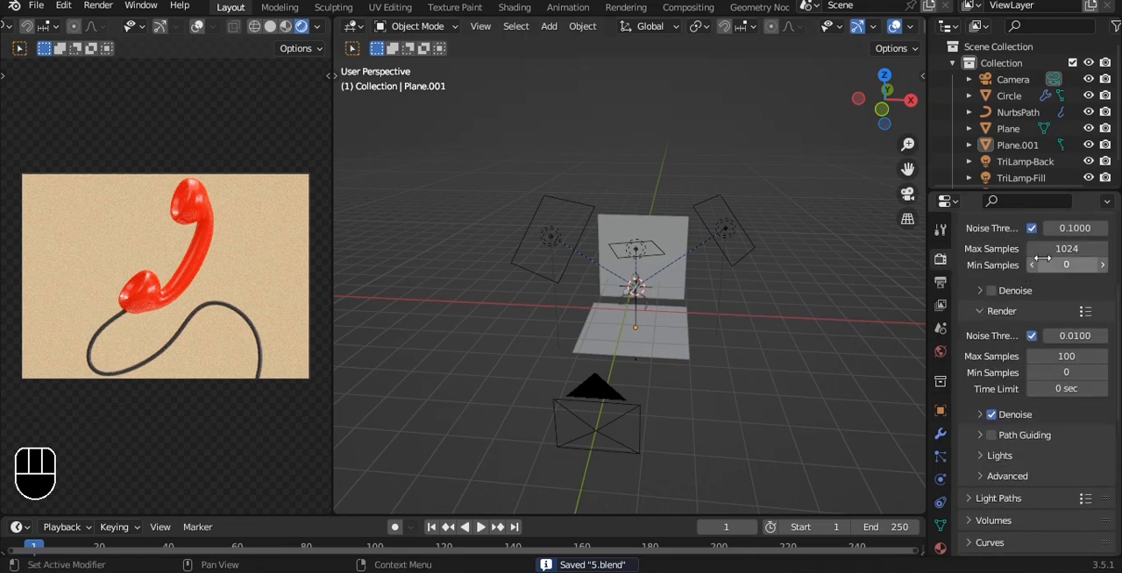
left_click(1041, 272)
left_click(1039, 302)
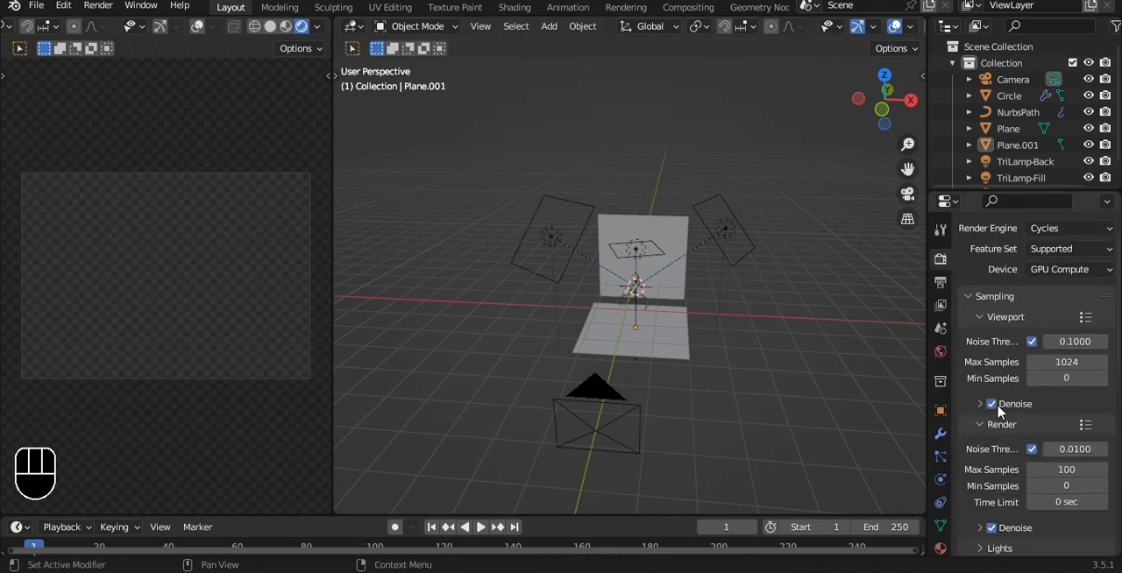
scroll(998, 412, "down", 12)
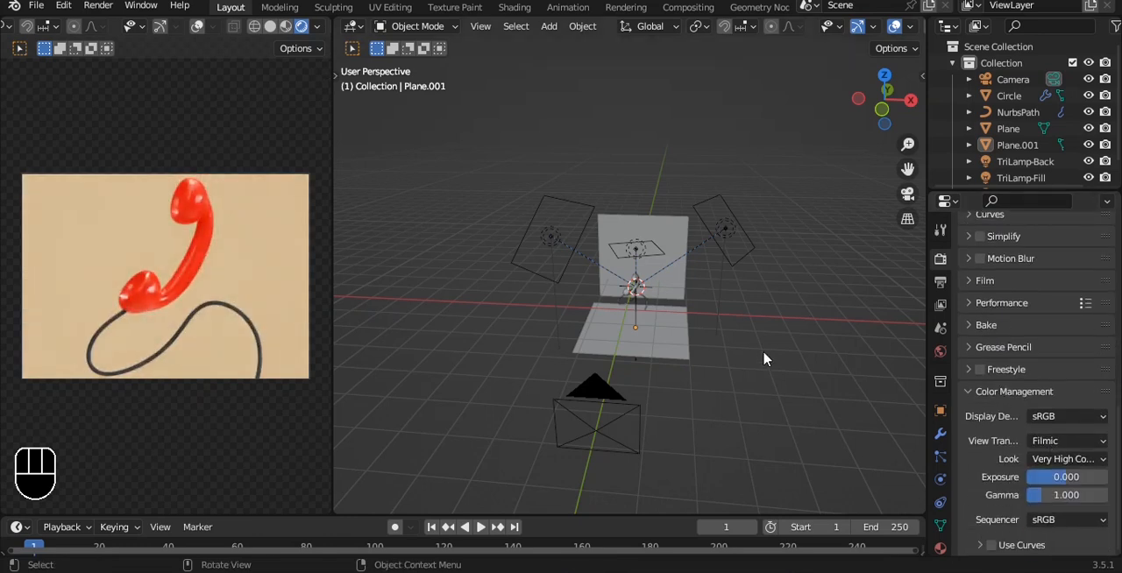
key("ctrl+s")
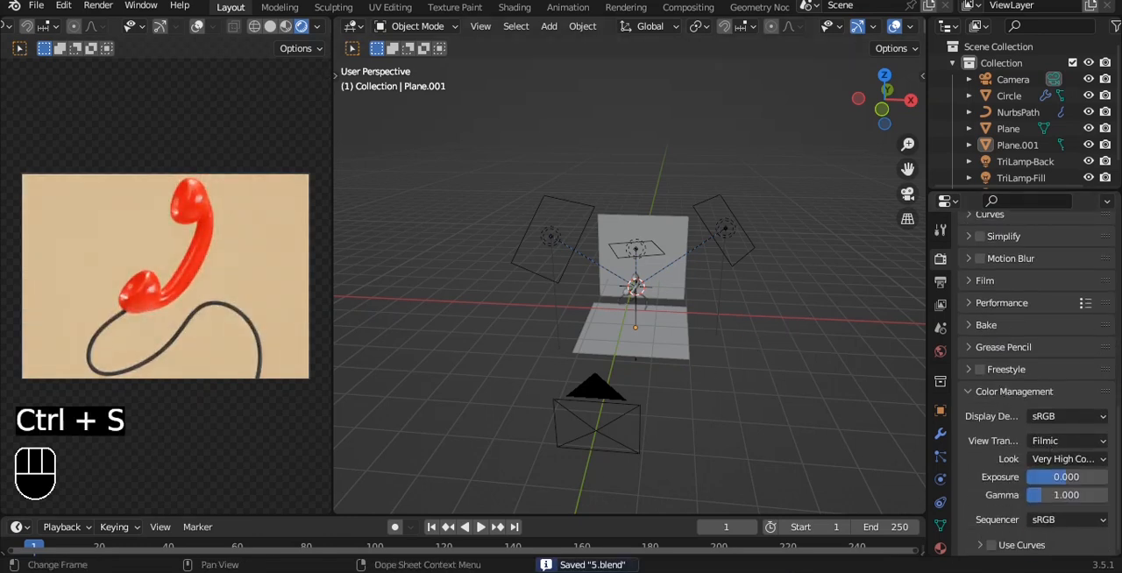